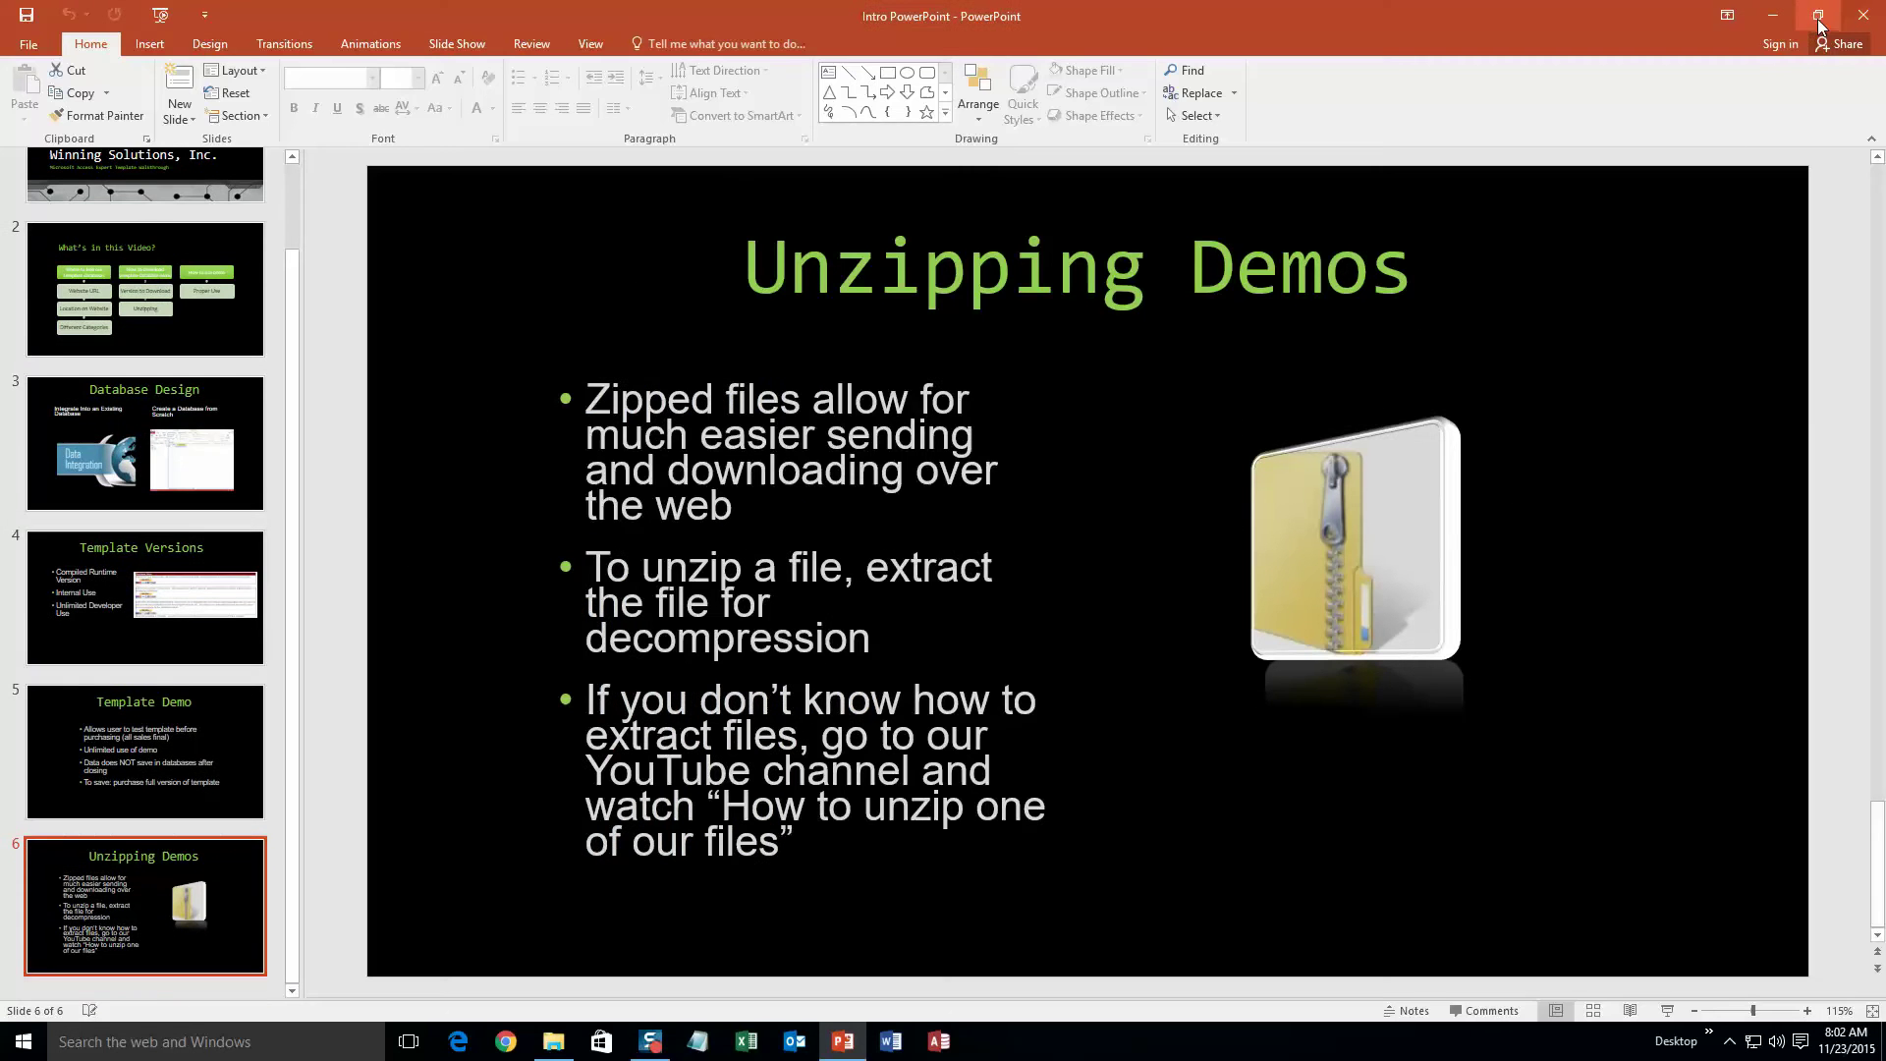
- Close PowerPoint so the Downloads folder window is showing
left_click(1879, 11)
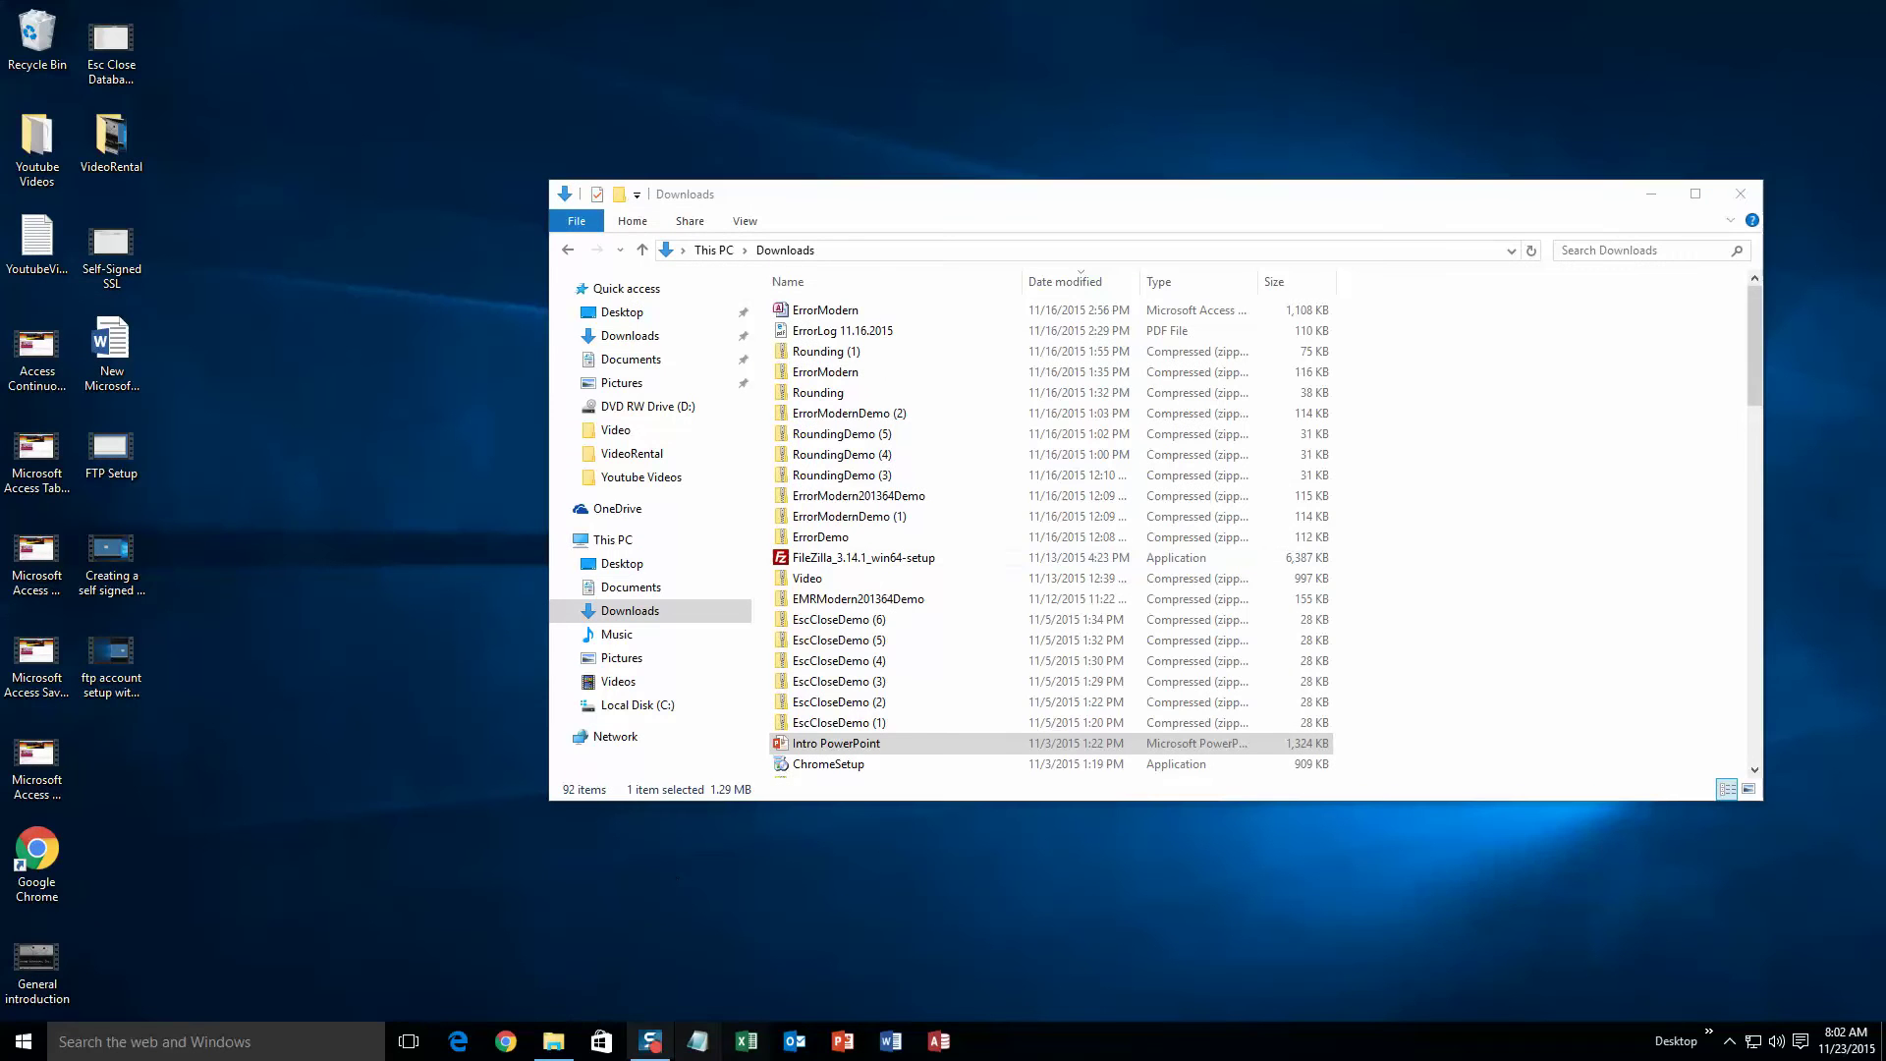
- Close the Downloads window, open microsoftaccessexpert.com in Chrome and expand Database Templates (For Sale)
left_click(1747, 192)
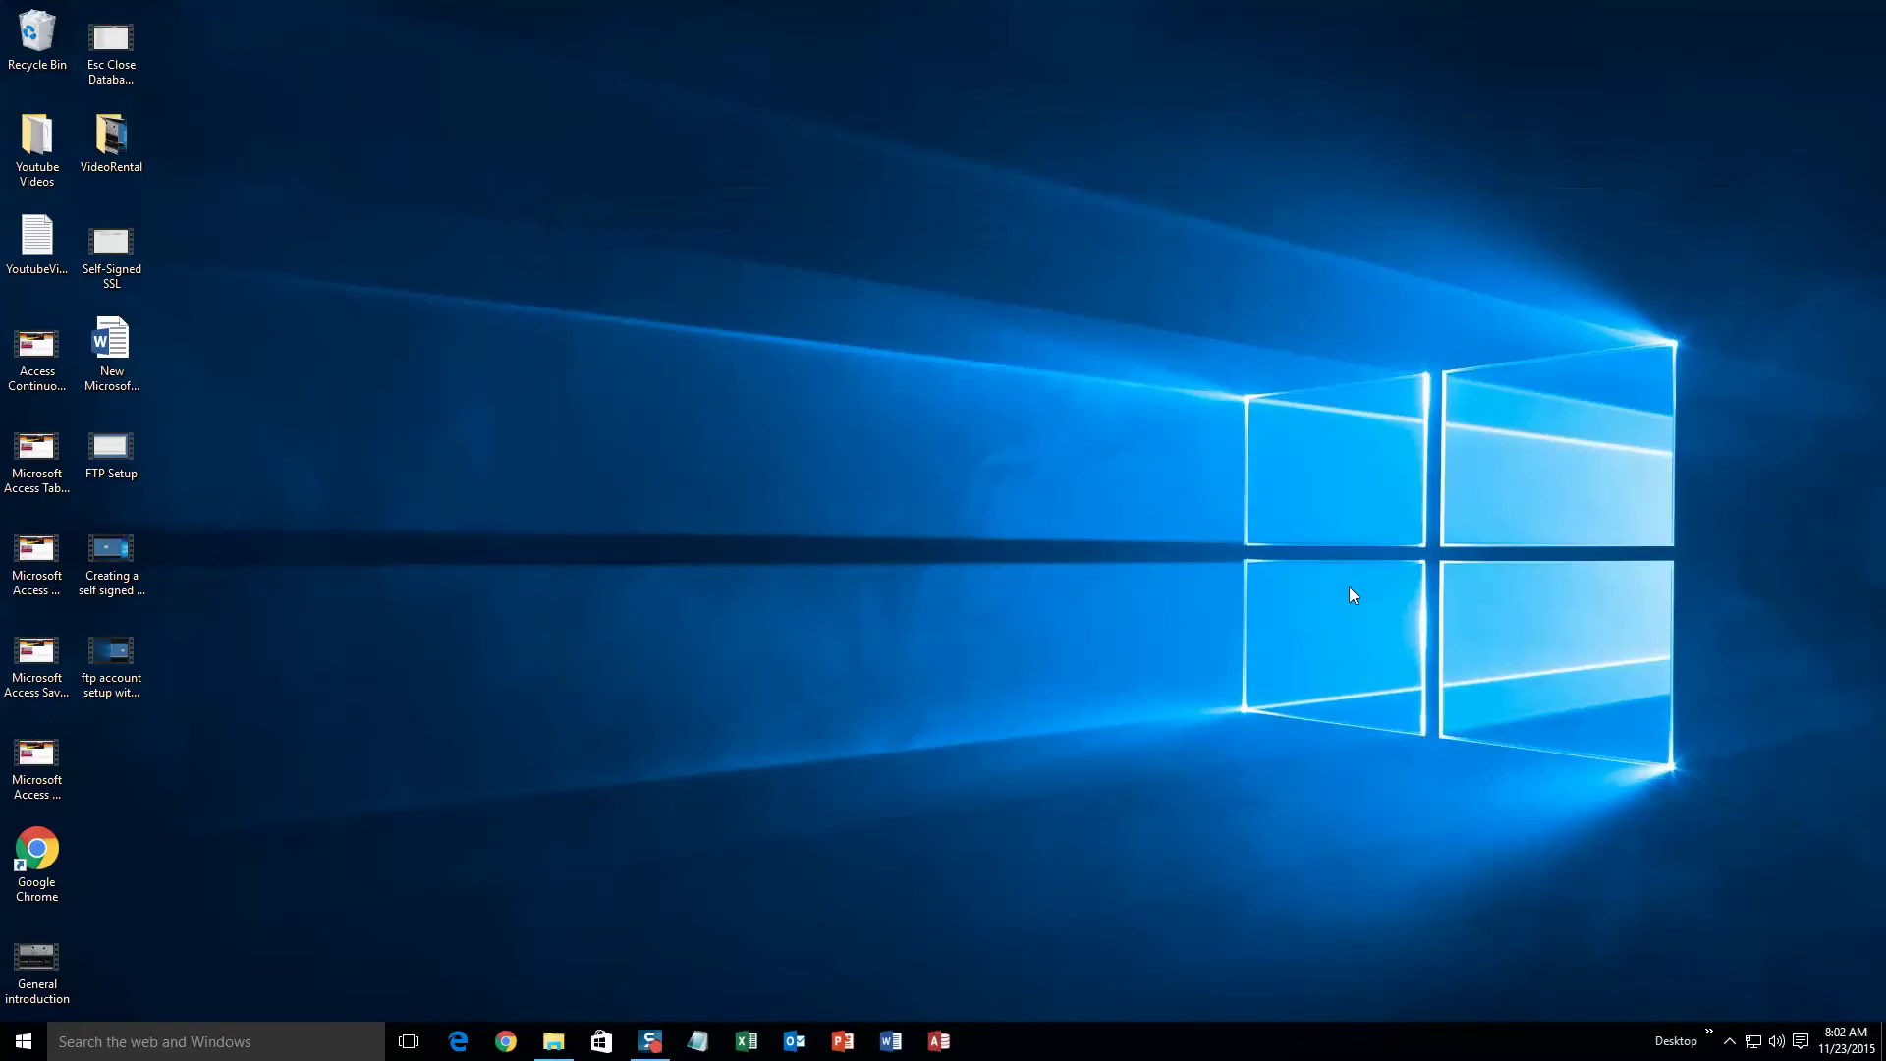
left_click(504, 1041)
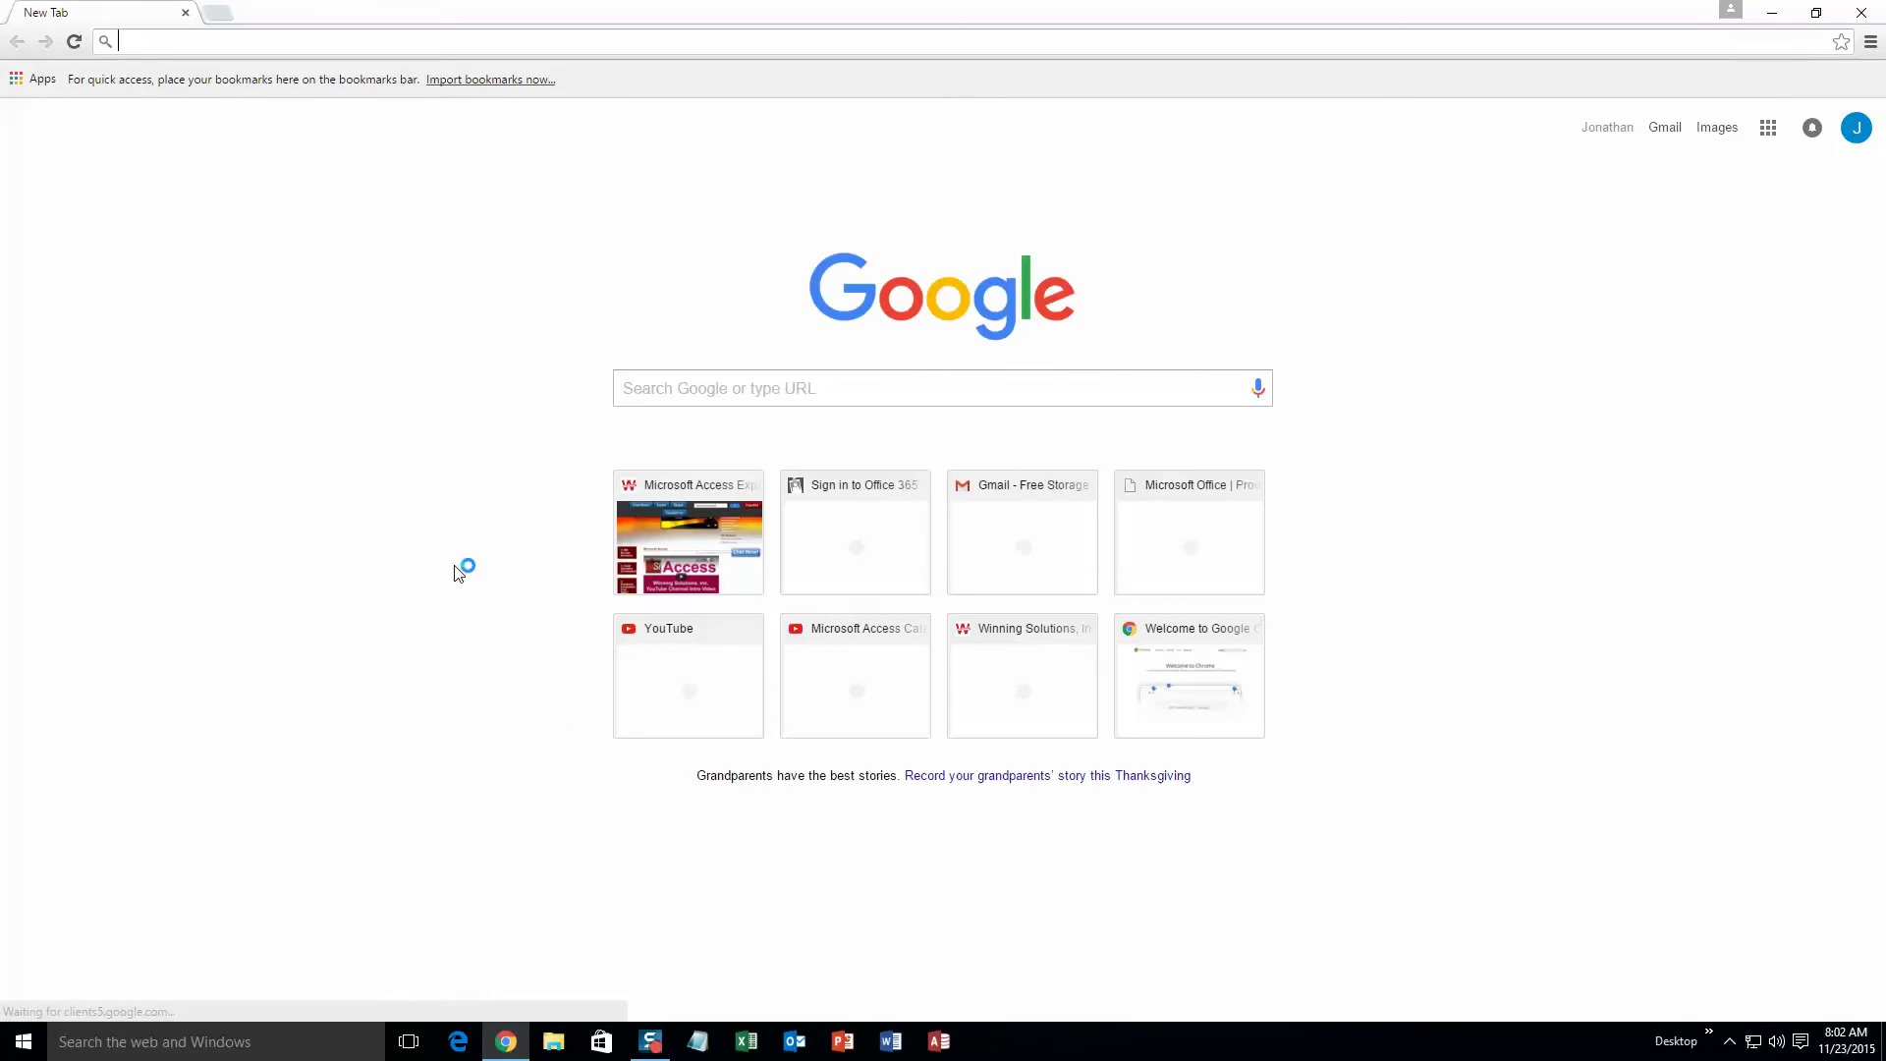
type("microsoftaccessexpert.com")
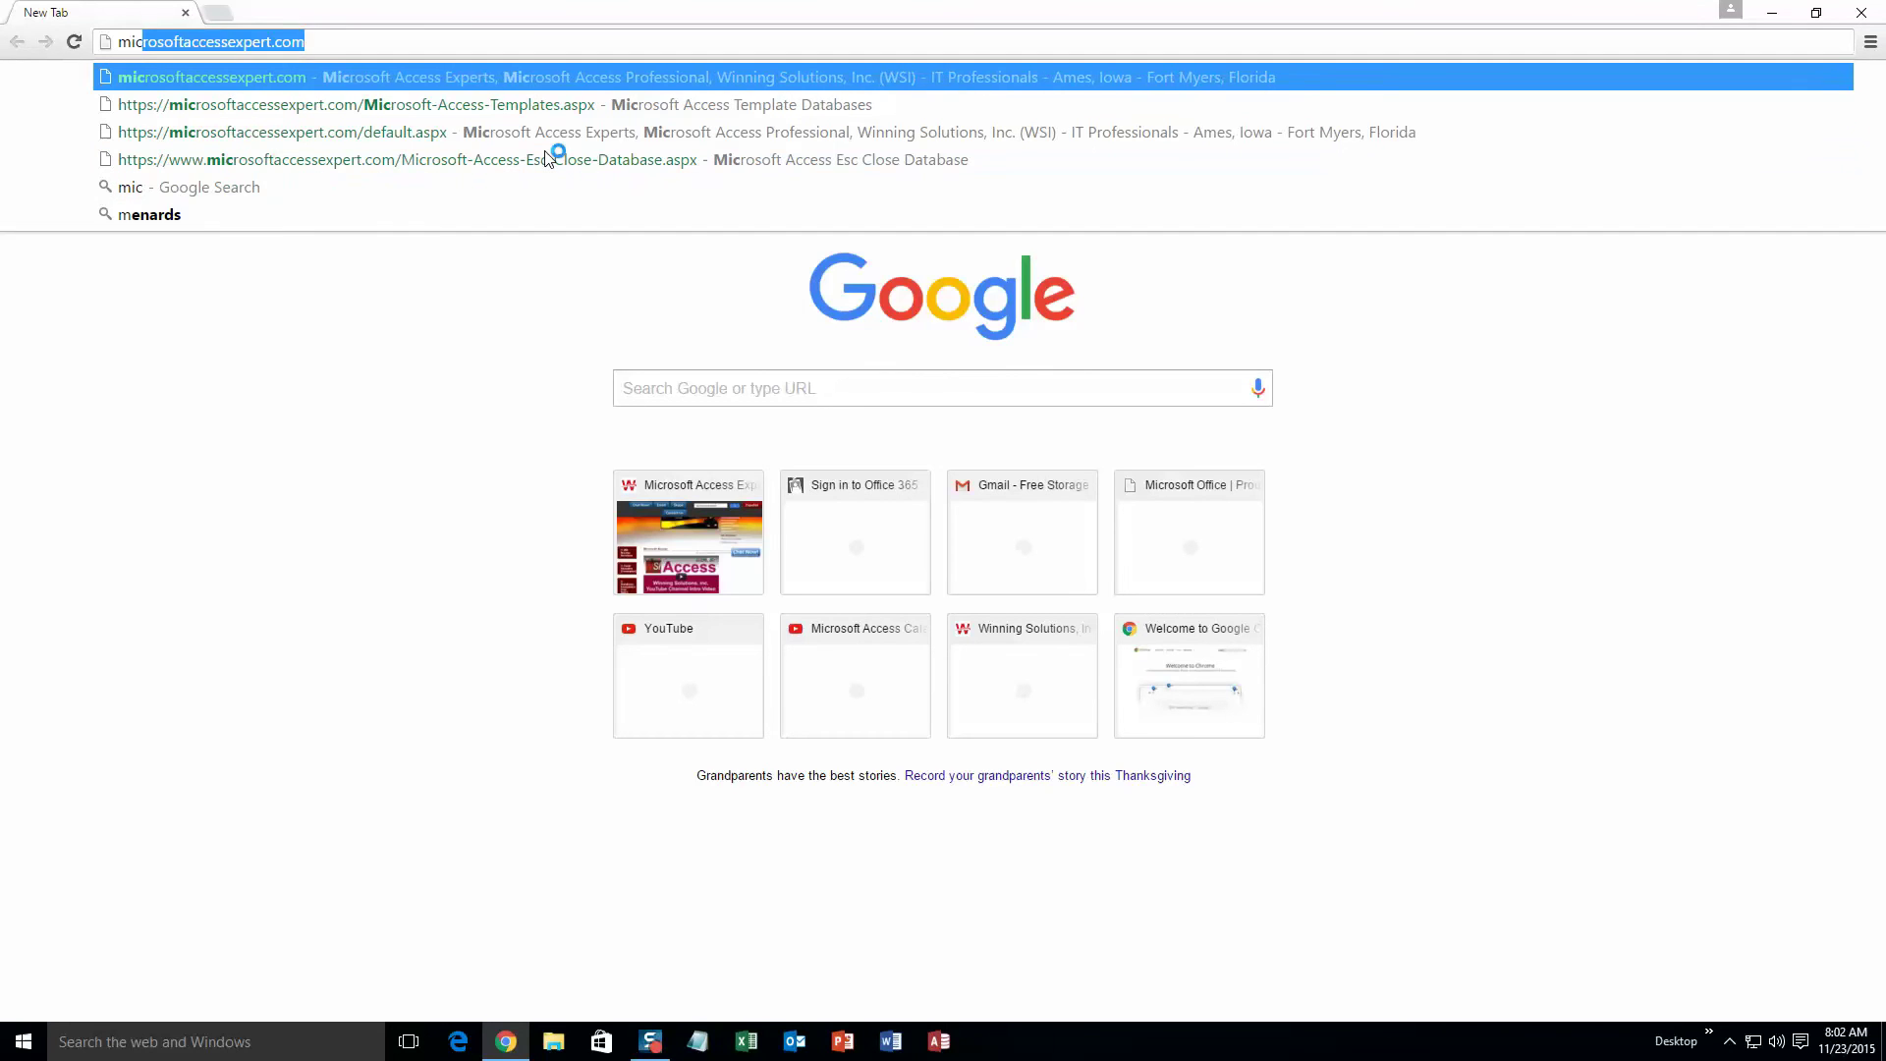
key("End")
key("Return")
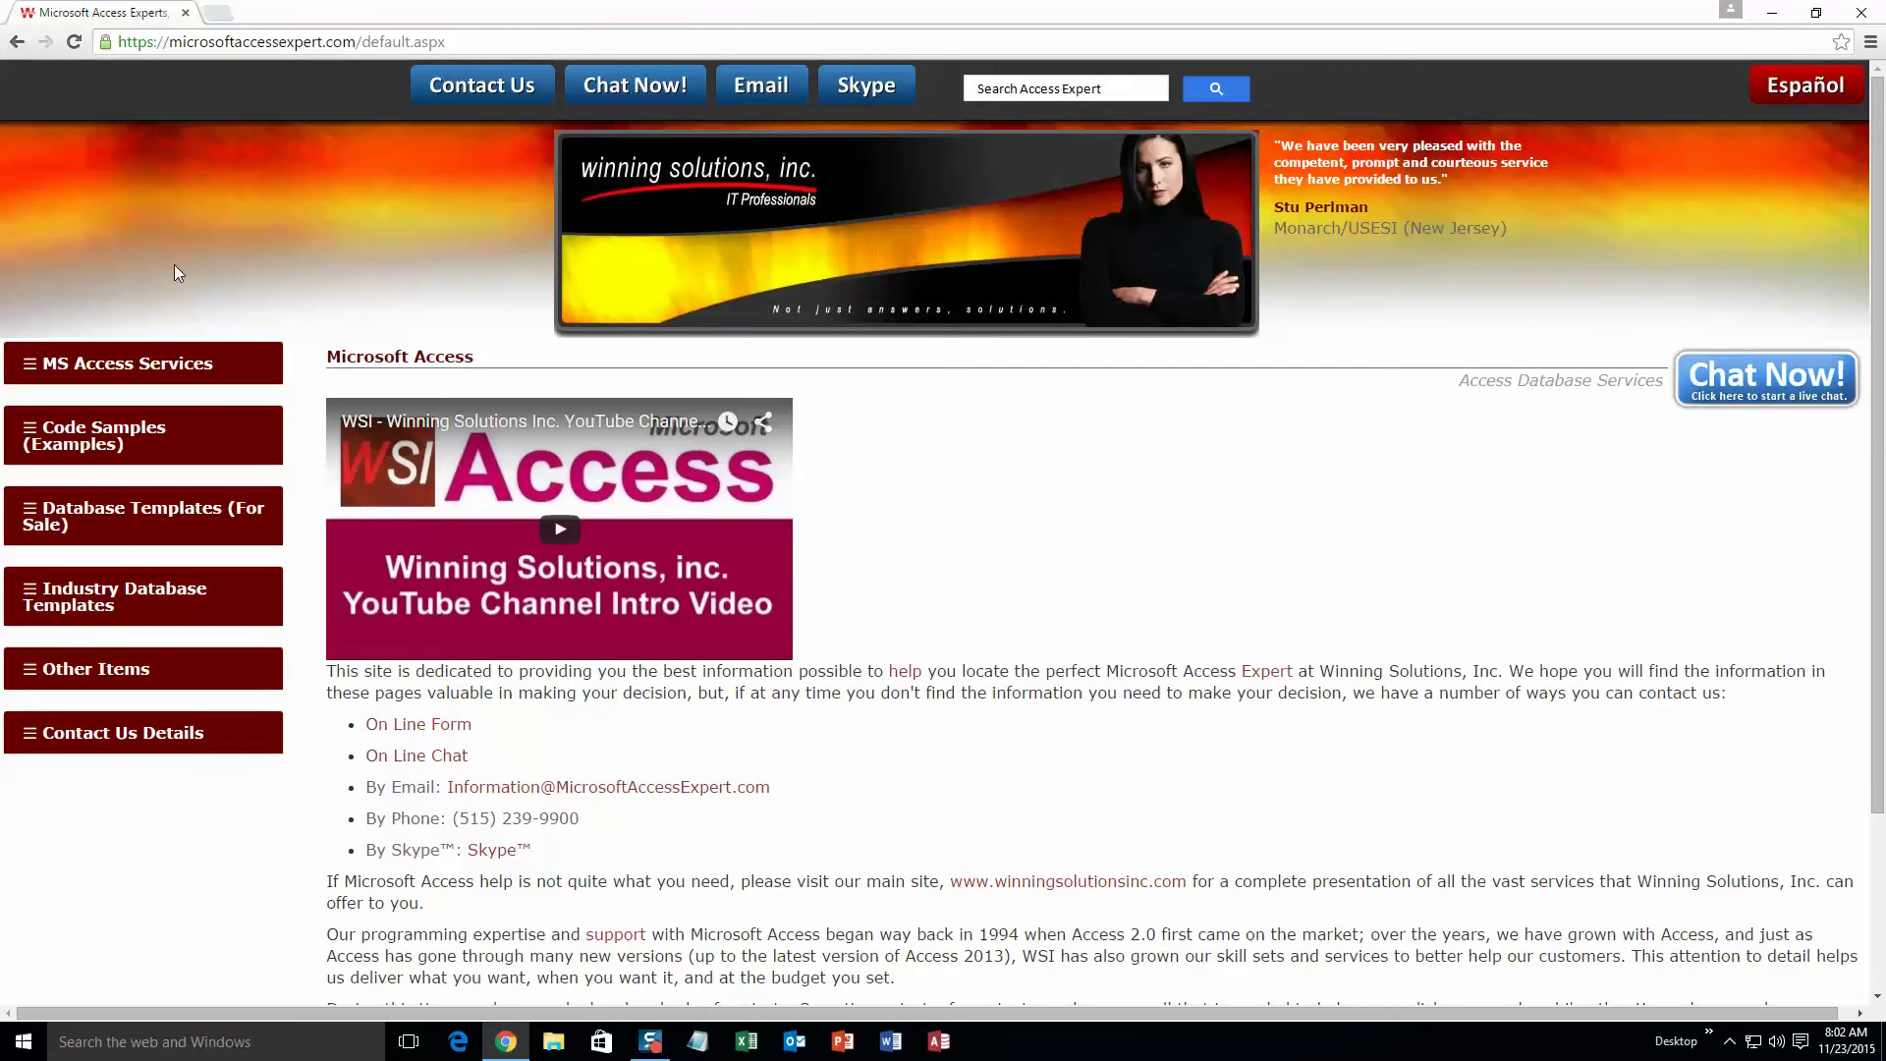
left_click(106, 518)
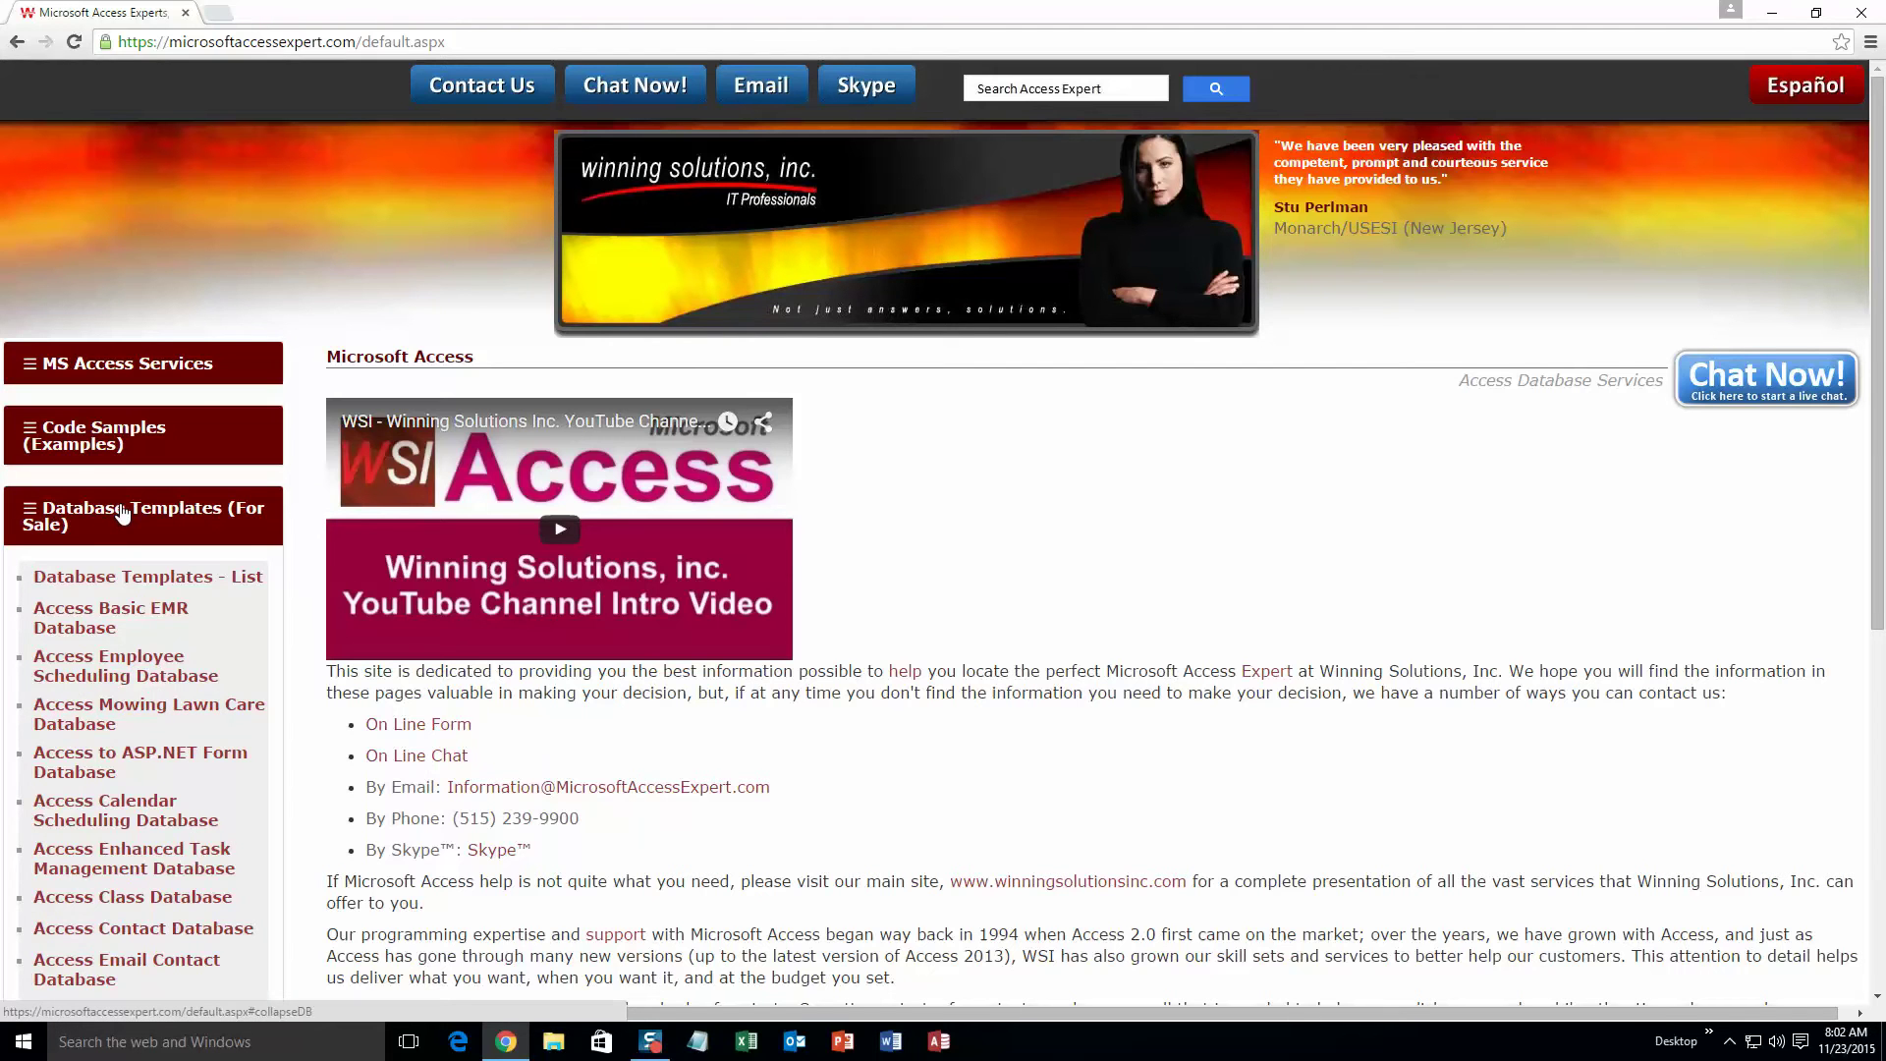
- Open the Database Templates - List page and scroll to the EMPLOYEE templates
left_click(131, 583)
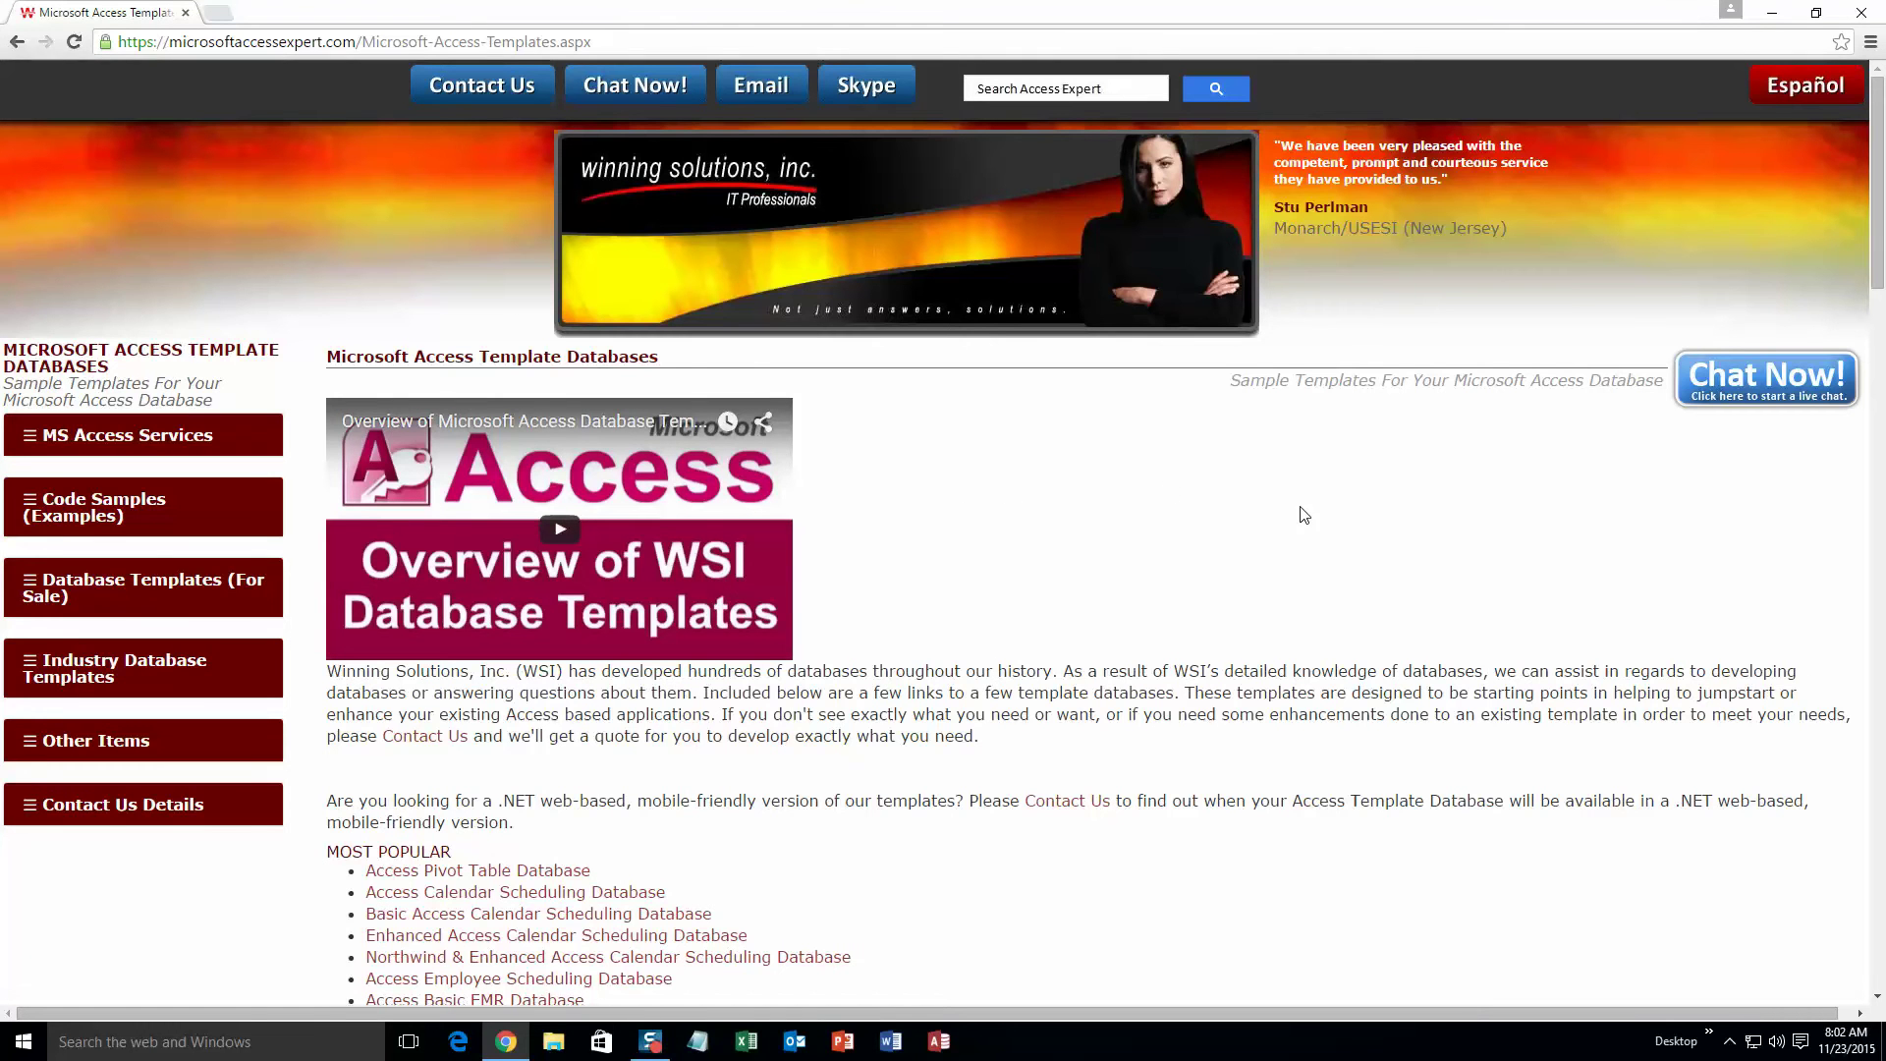
scroll(1086, 611, "down", 3)
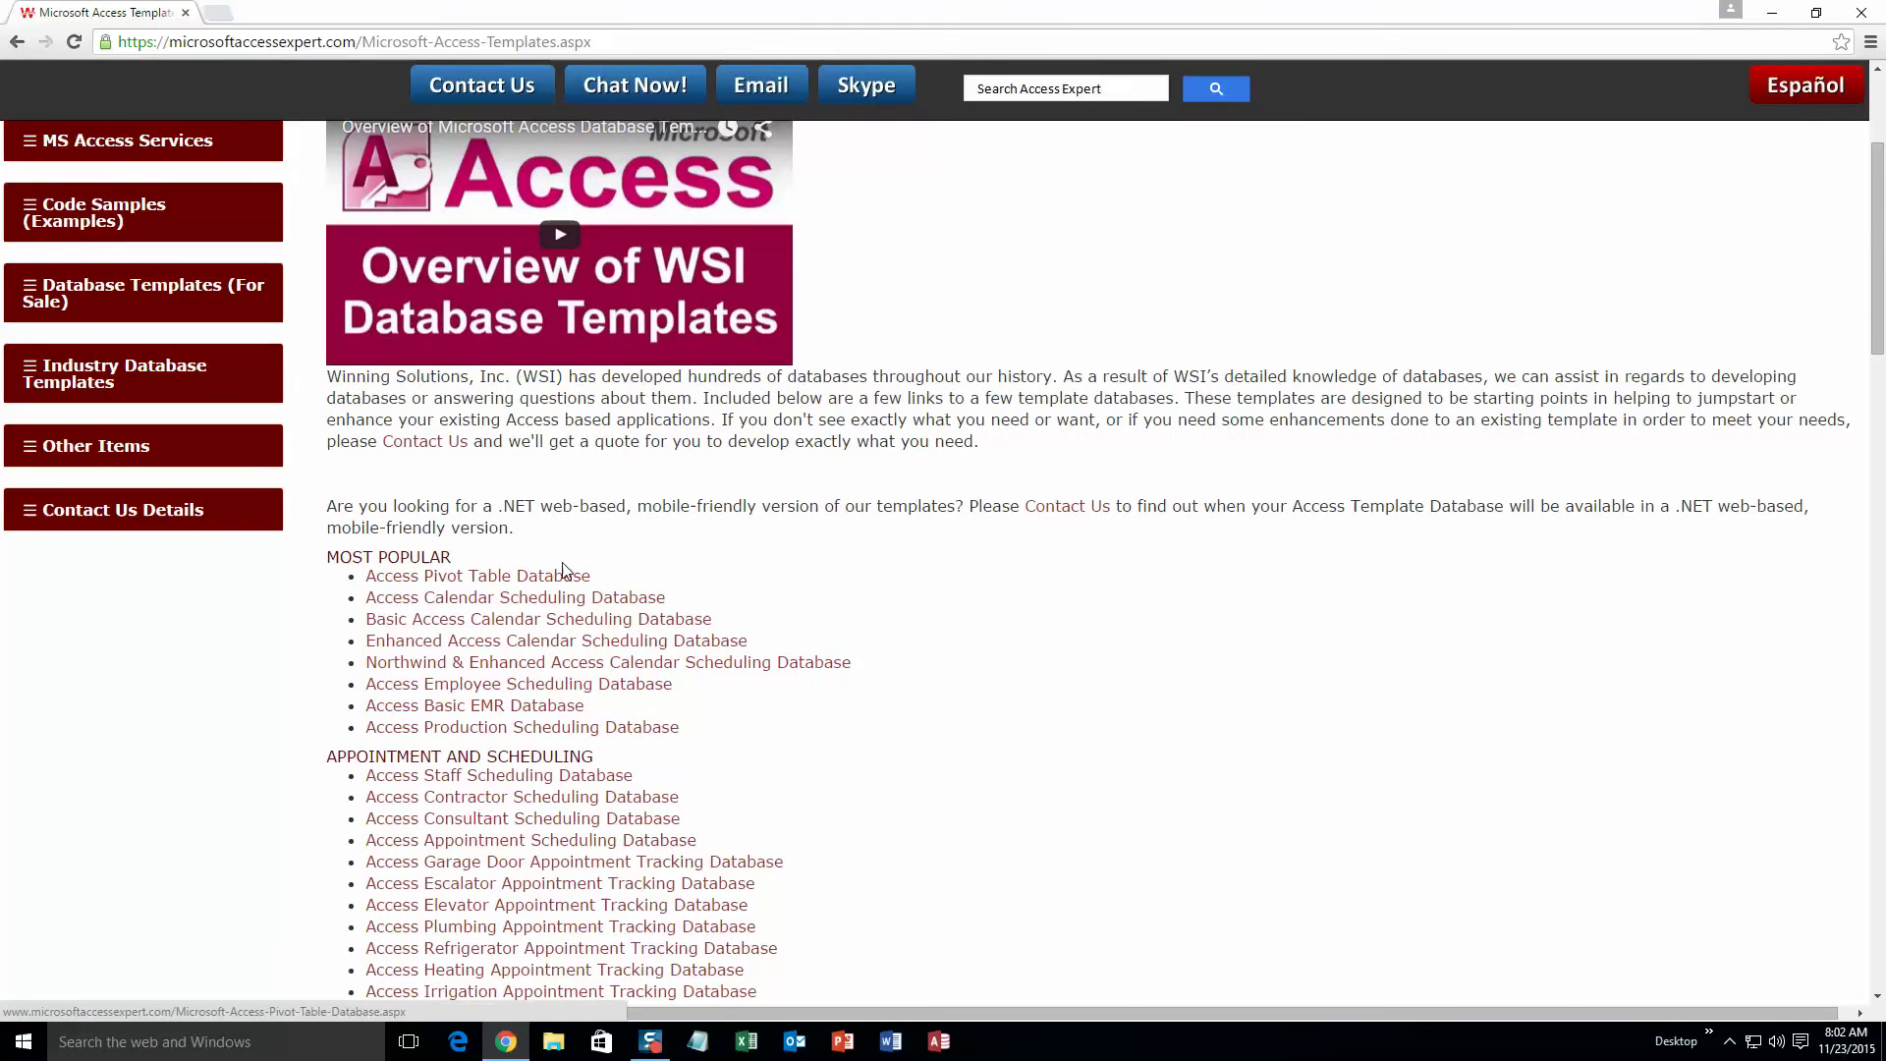
scroll(585, 568, "down", 4)
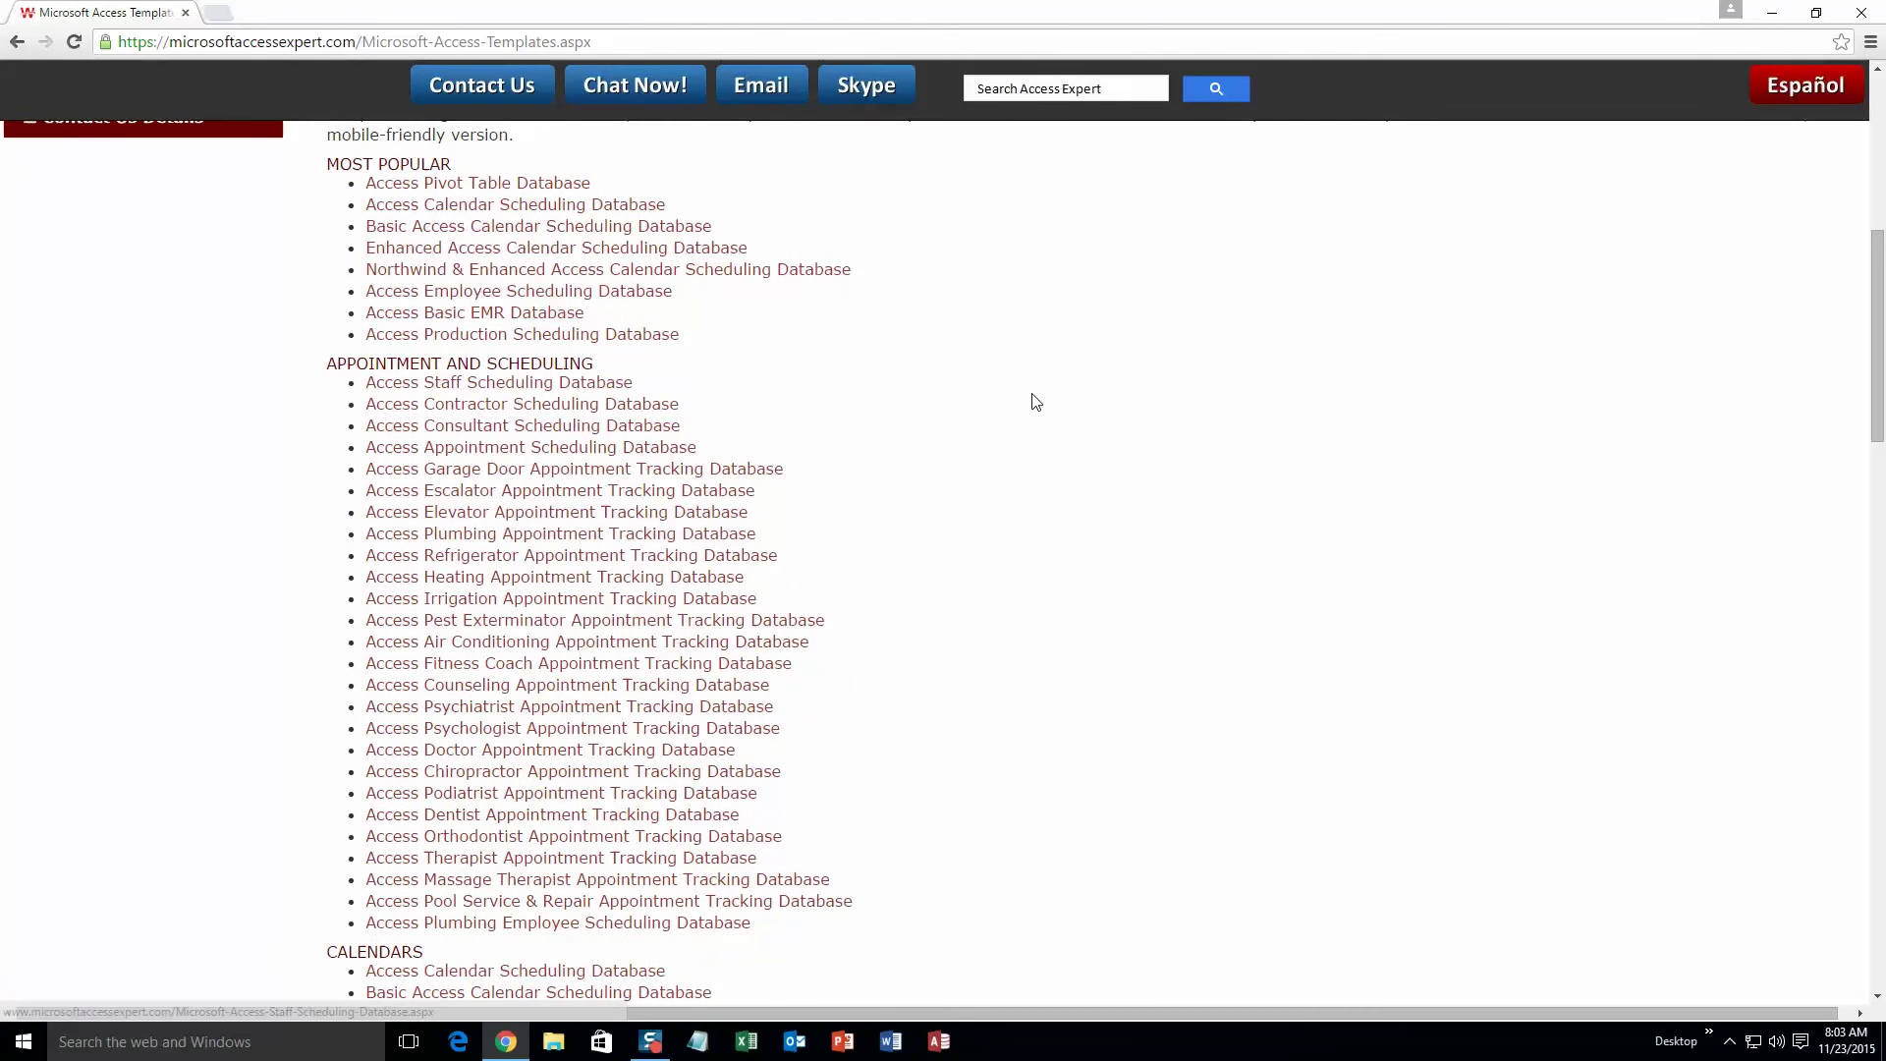
scroll(924, 492, "down", 1)
scroll(884, 515, "down", 4)
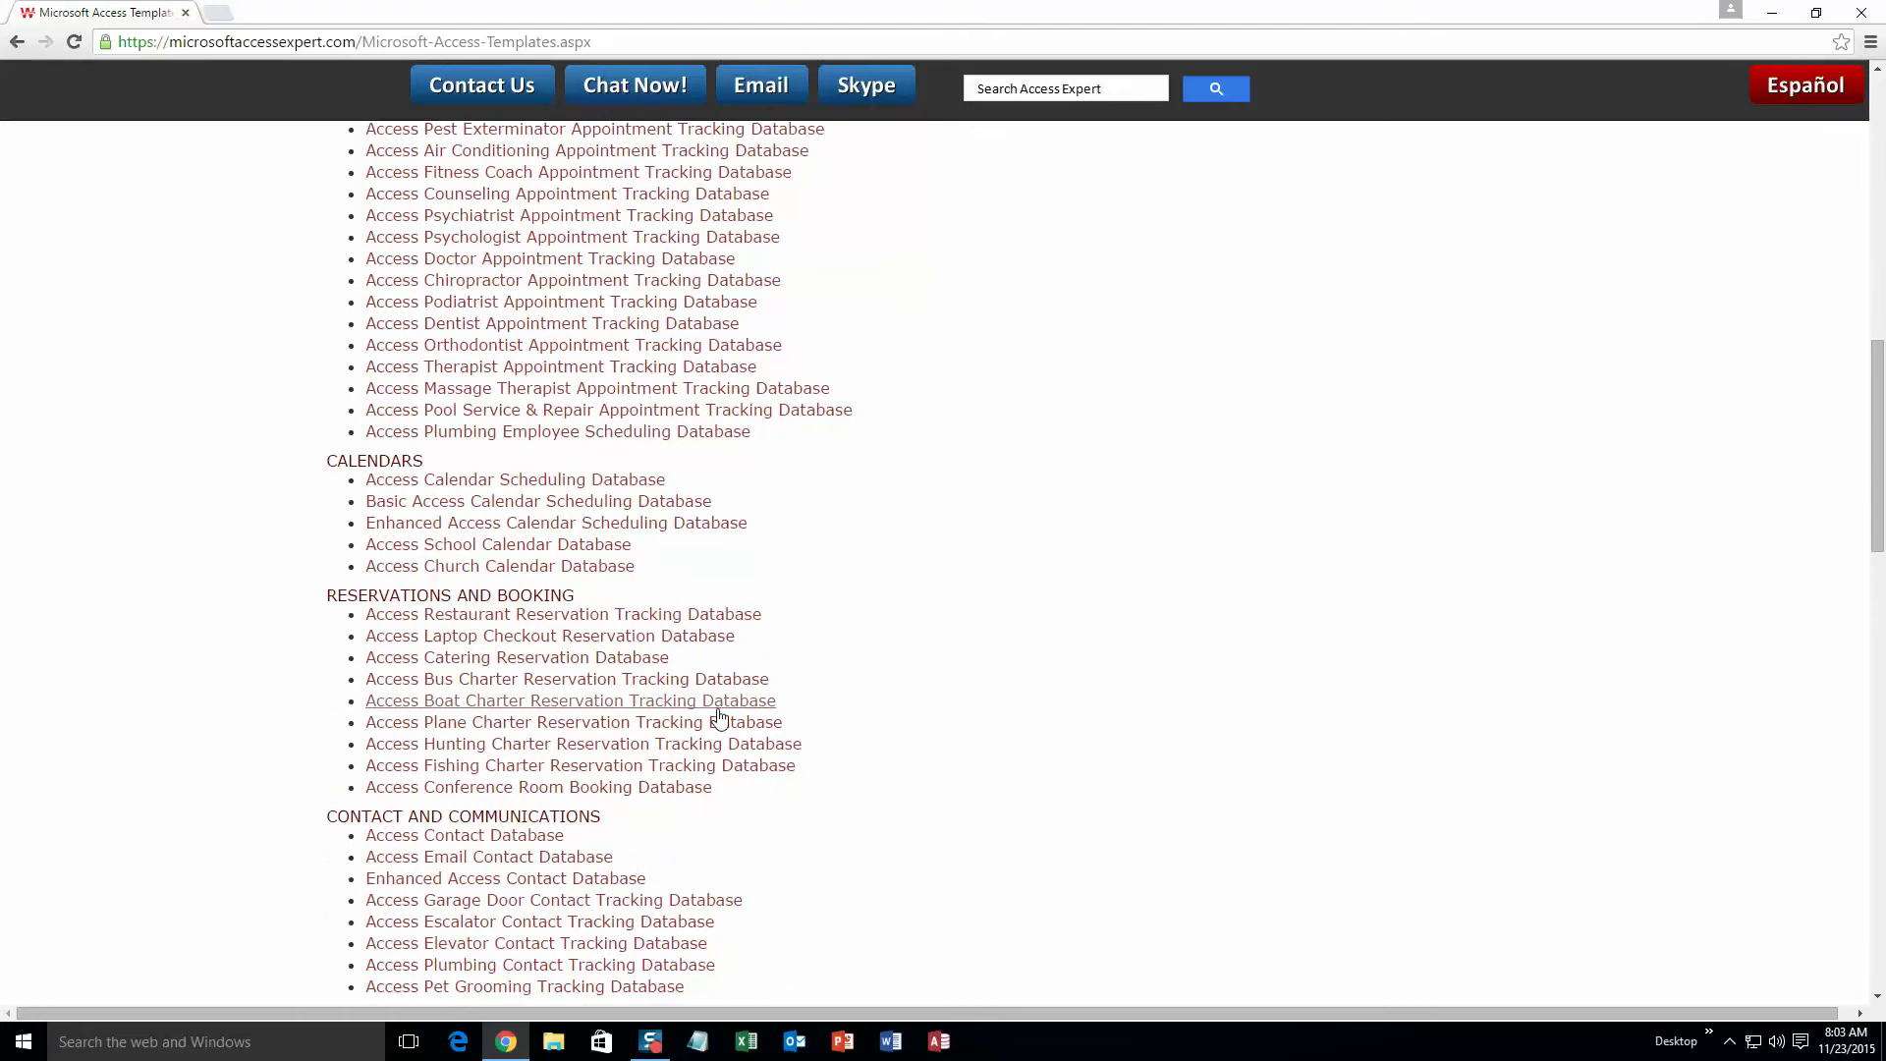
scroll(786, 675, "down", 3)
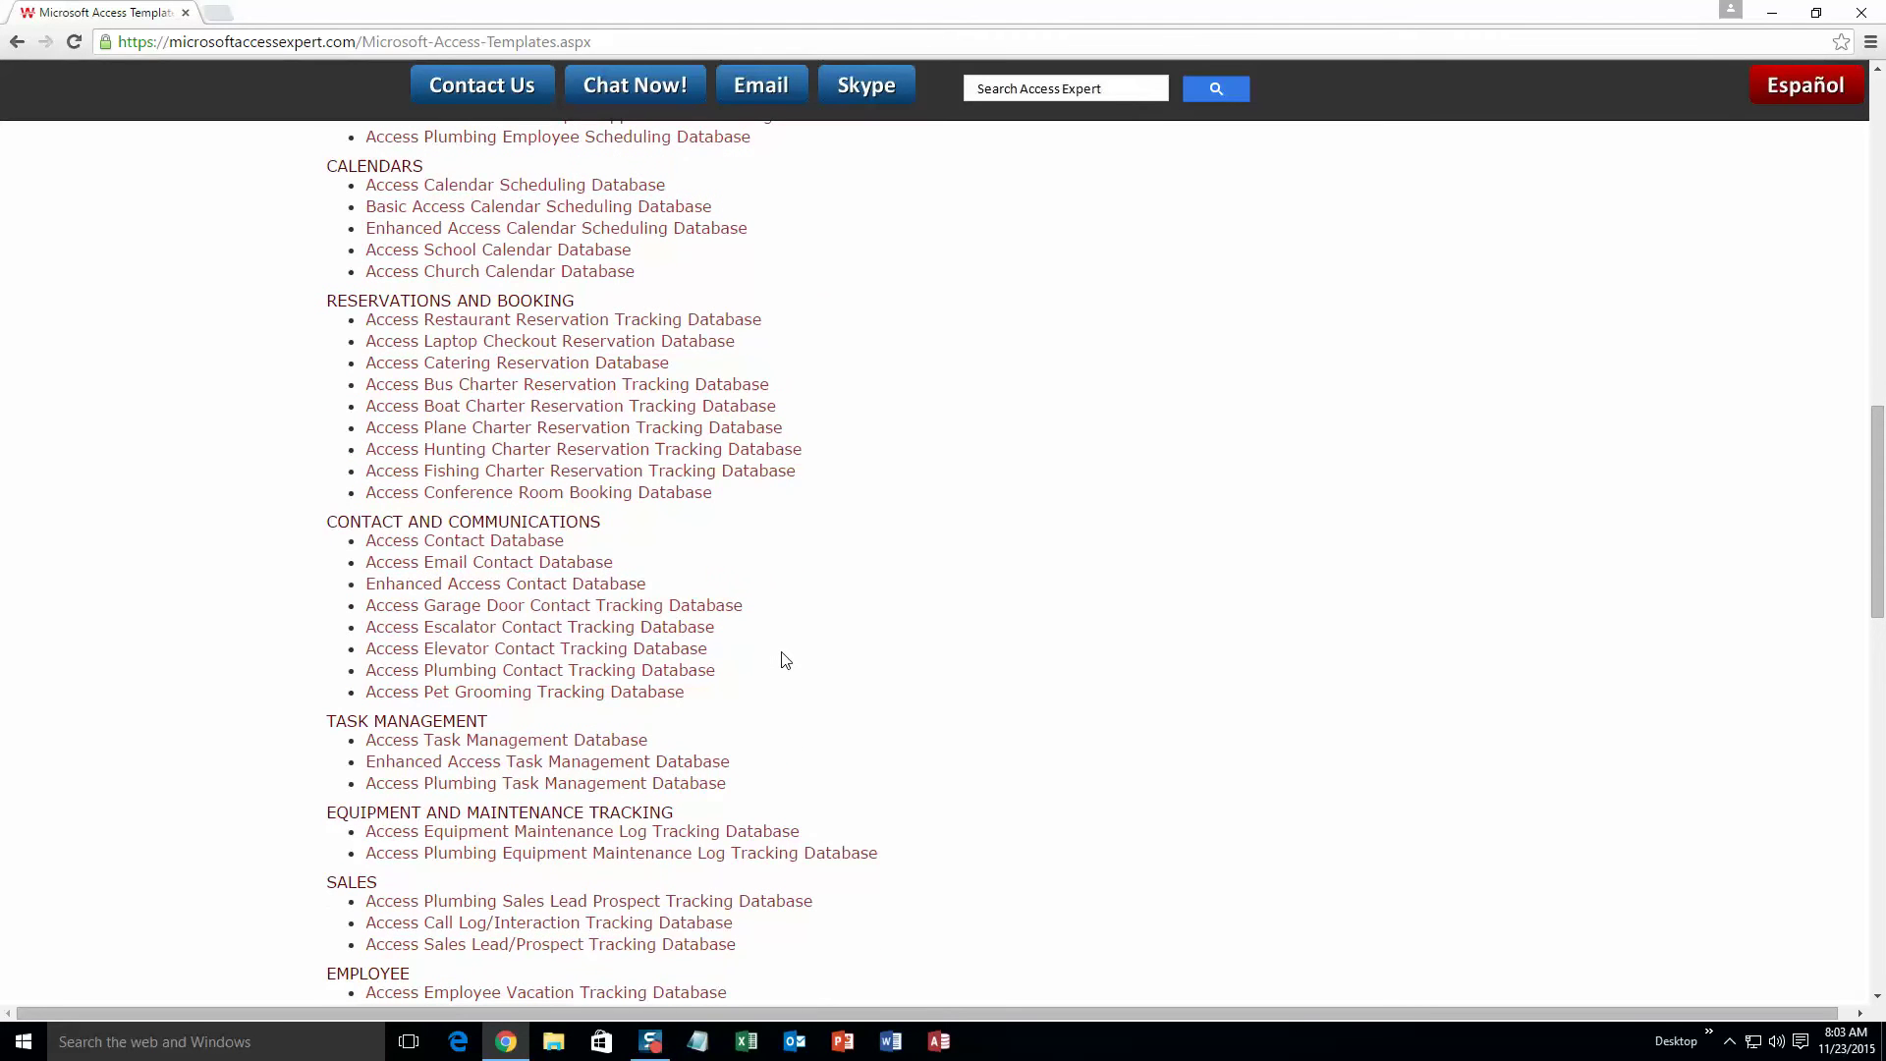
scroll(786, 660, "down", 2)
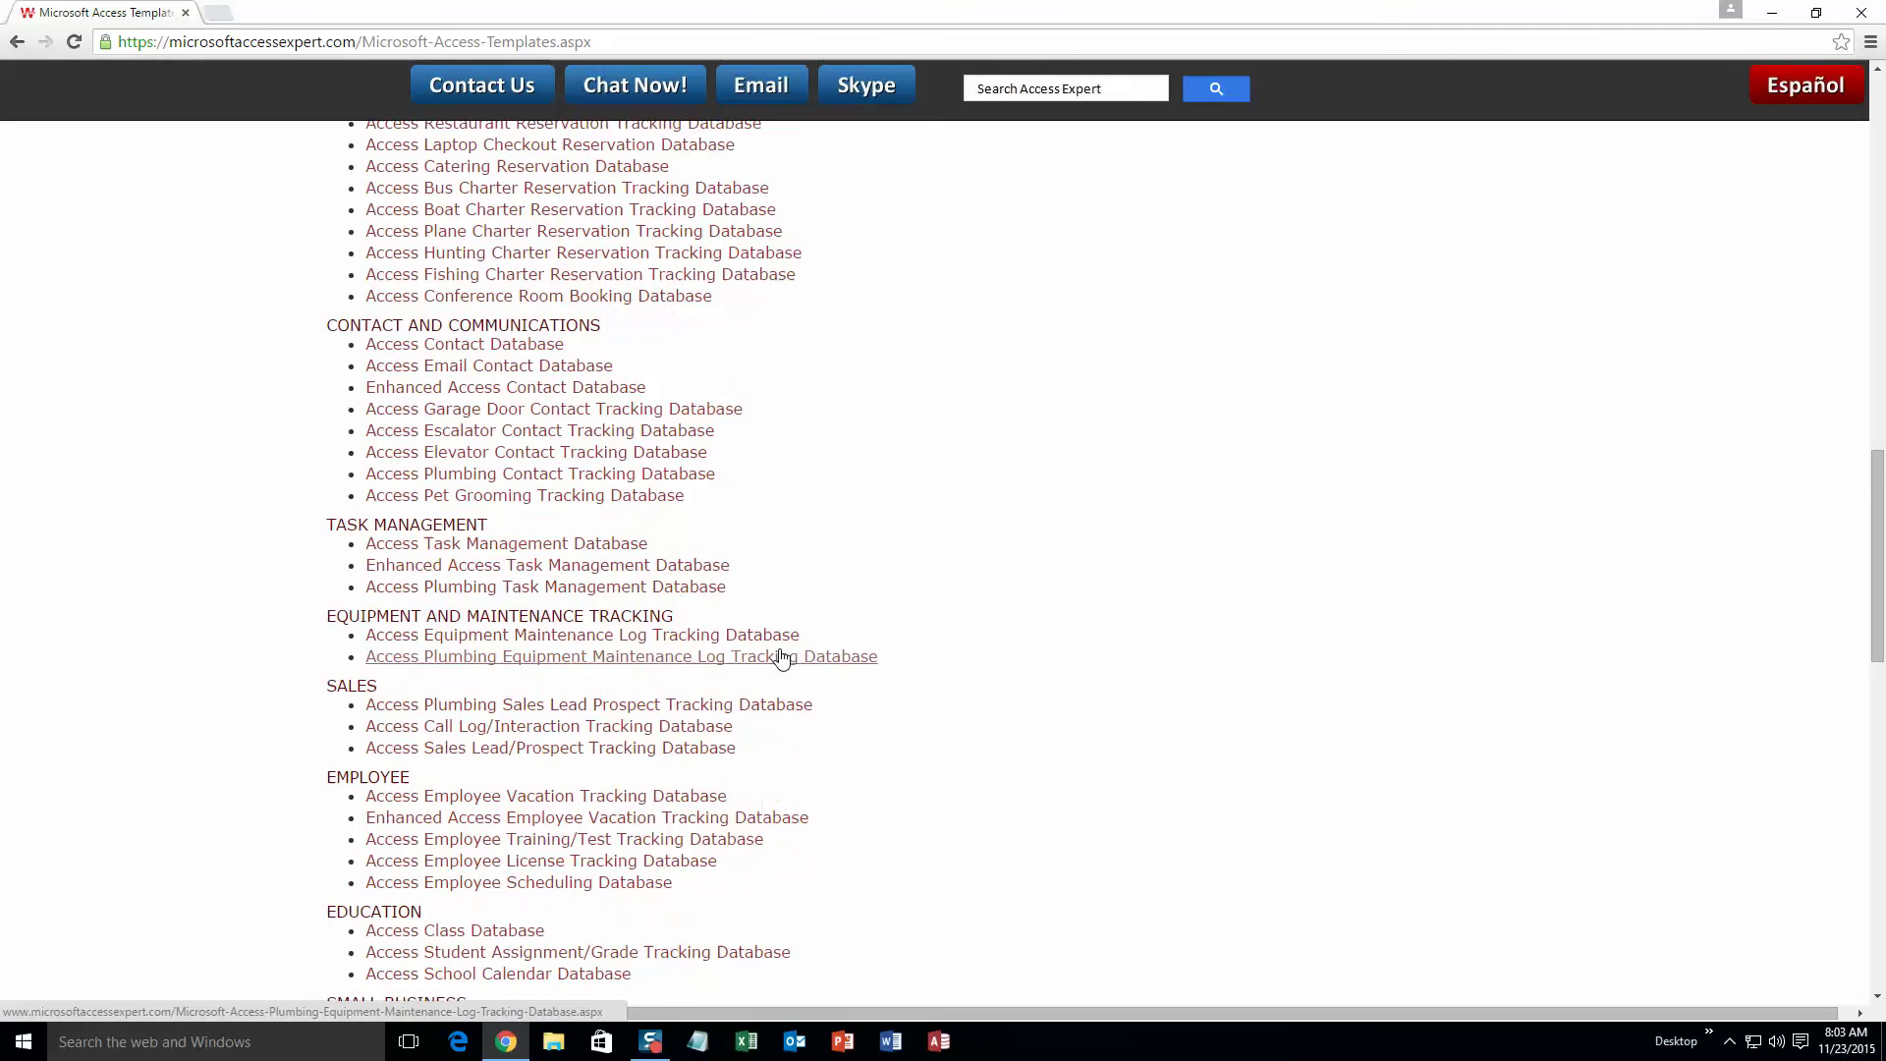
scroll(782, 658, "down", 1)
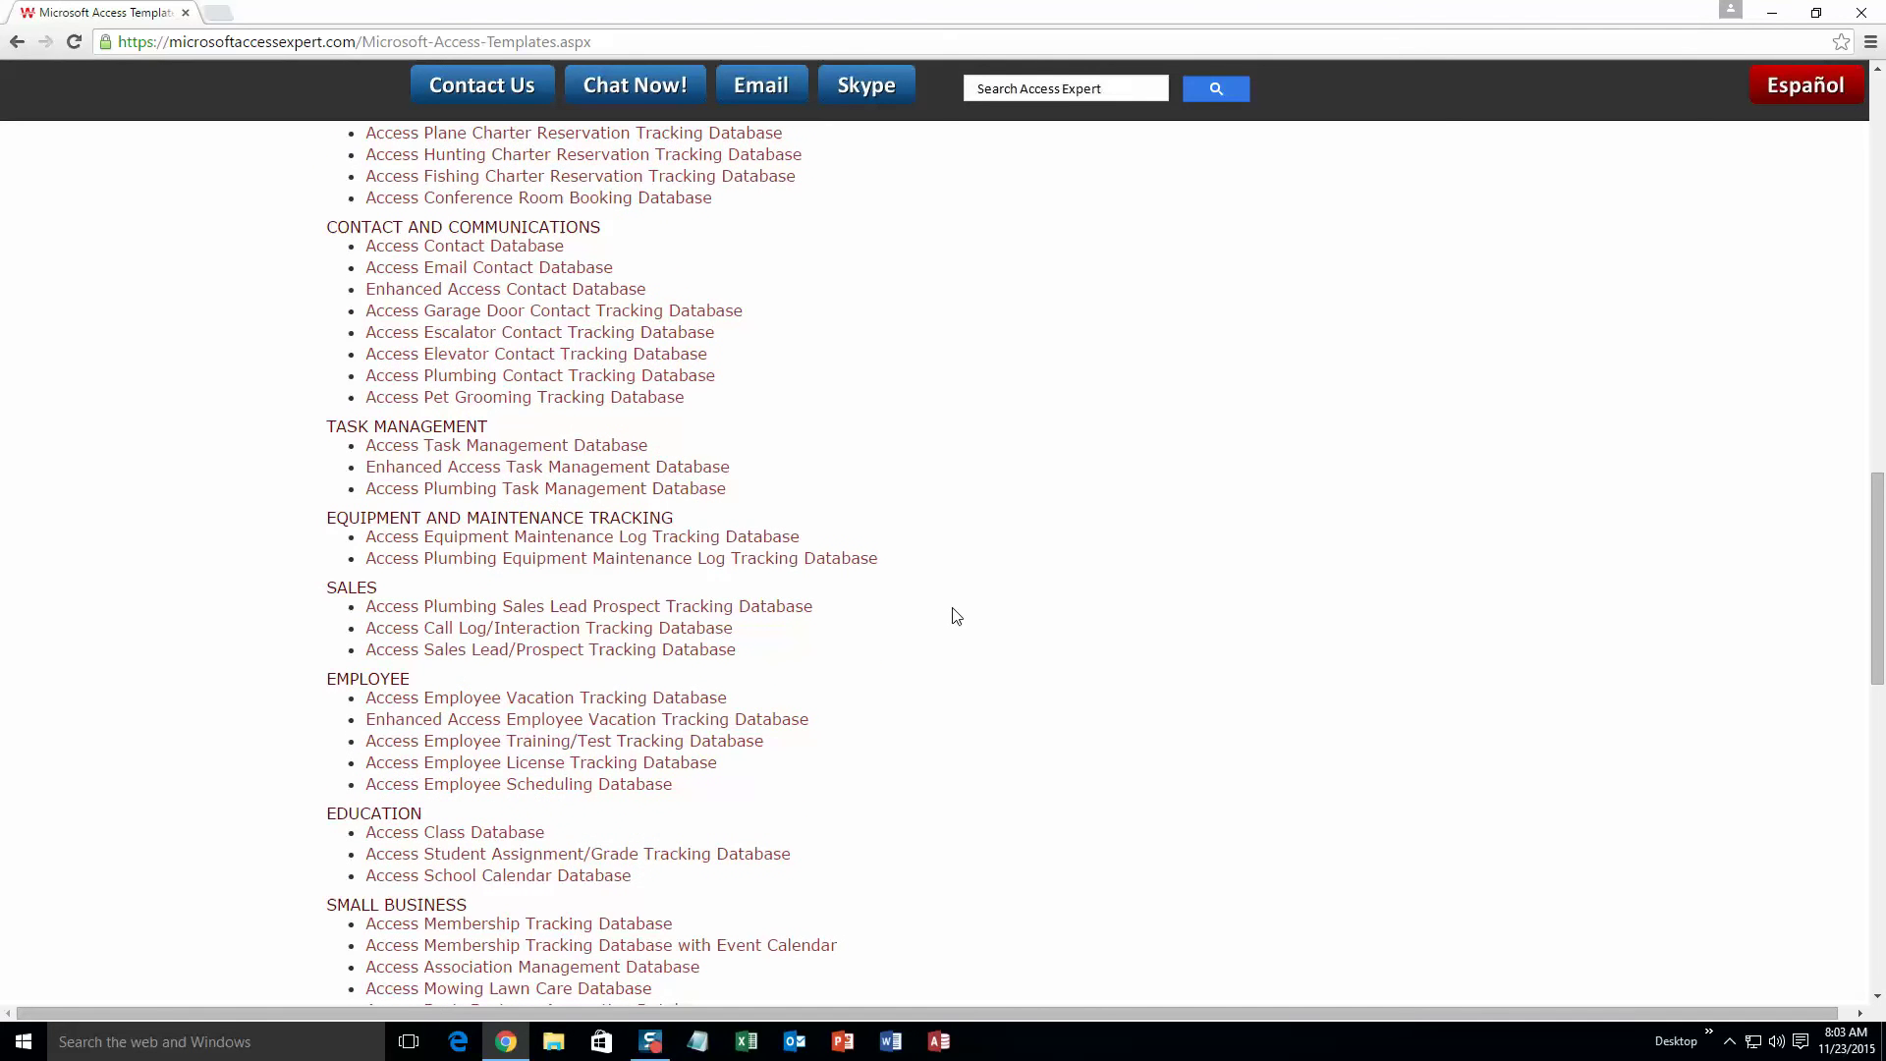
scroll(1018, 724, "down", 3)
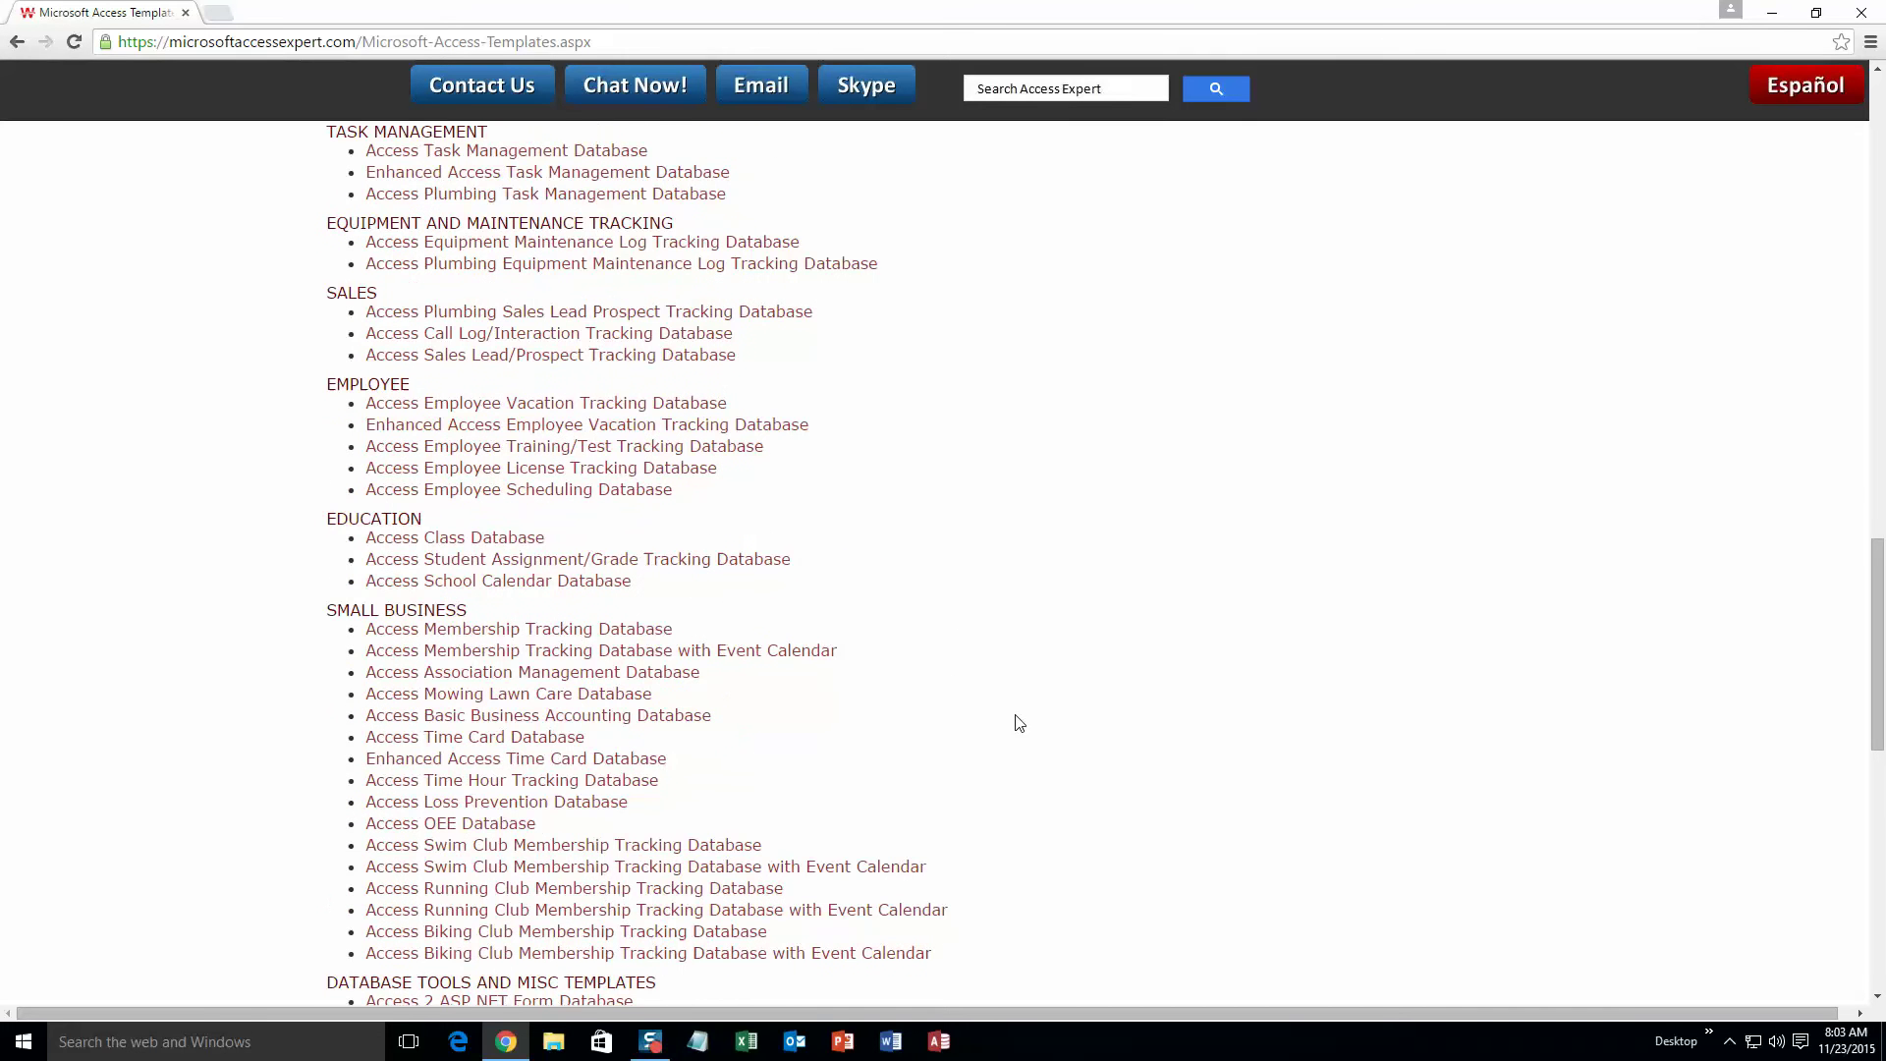
scroll(1027, 705, "down", 4)
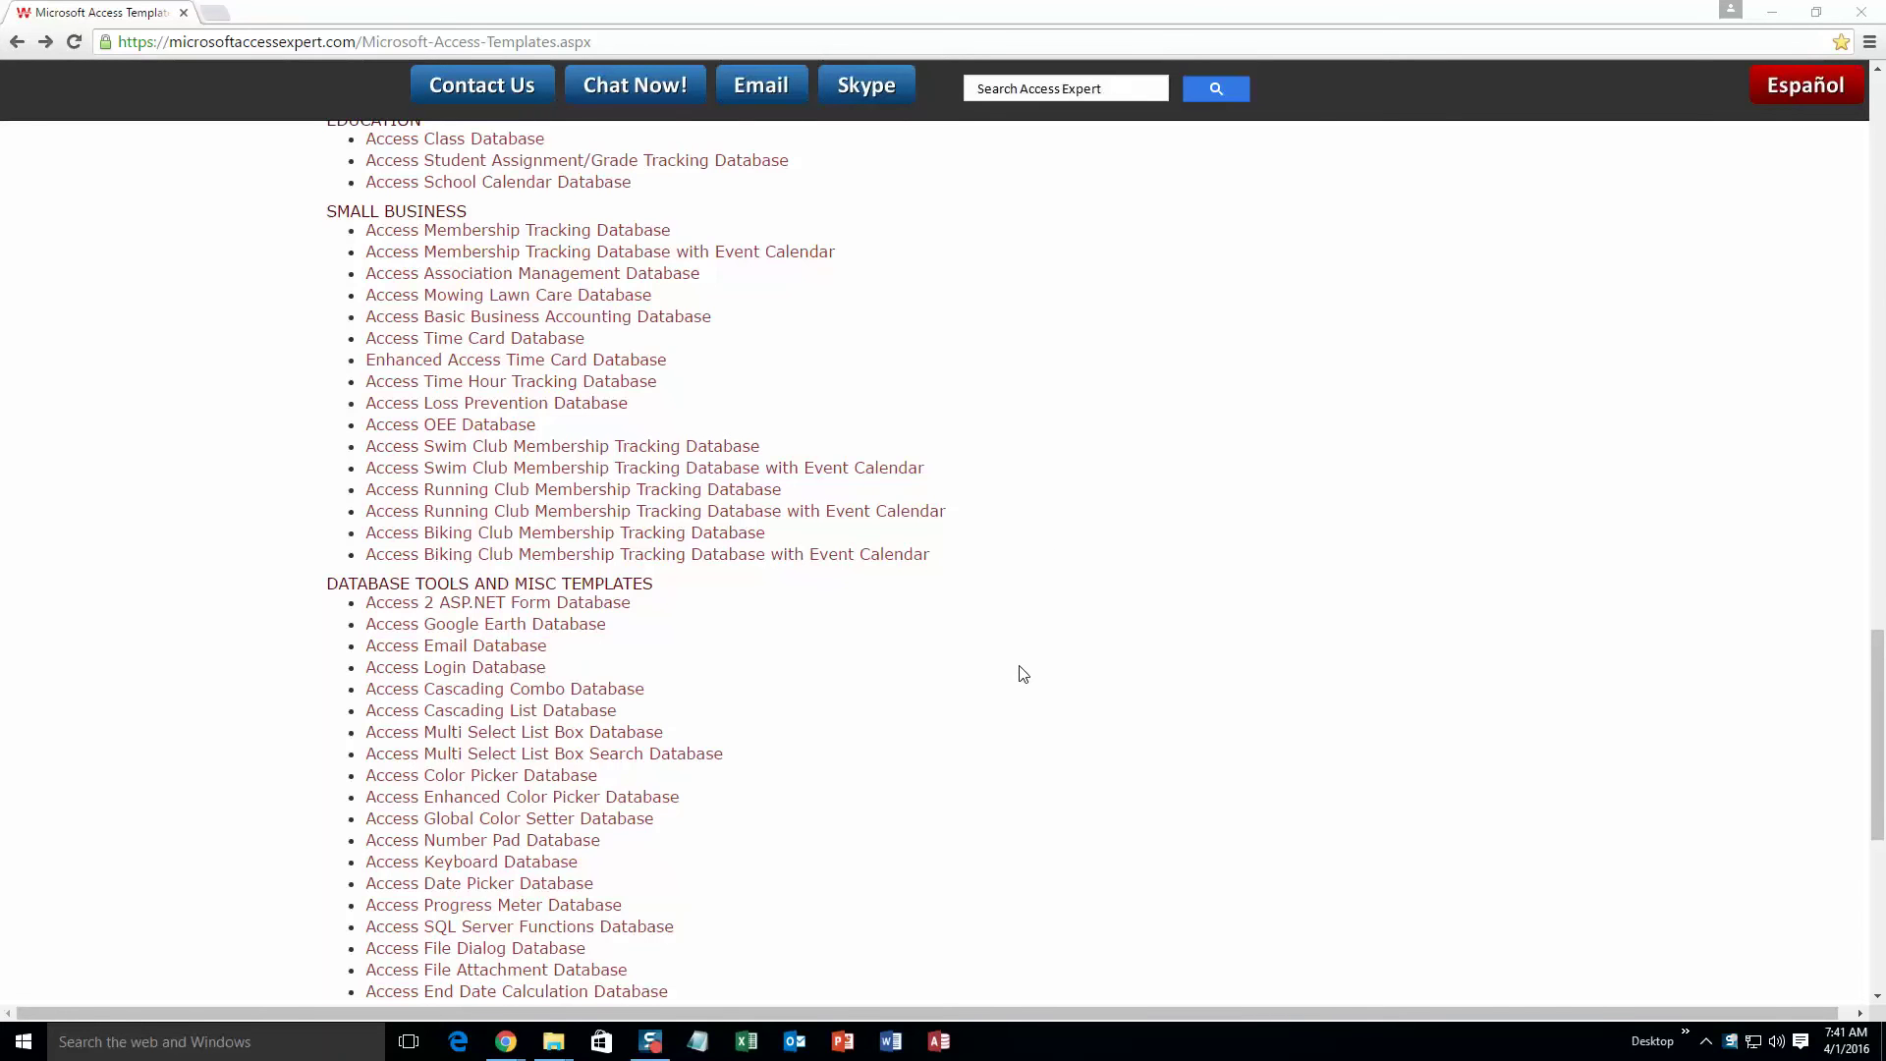
scroll(1023, 674, "up", 2)
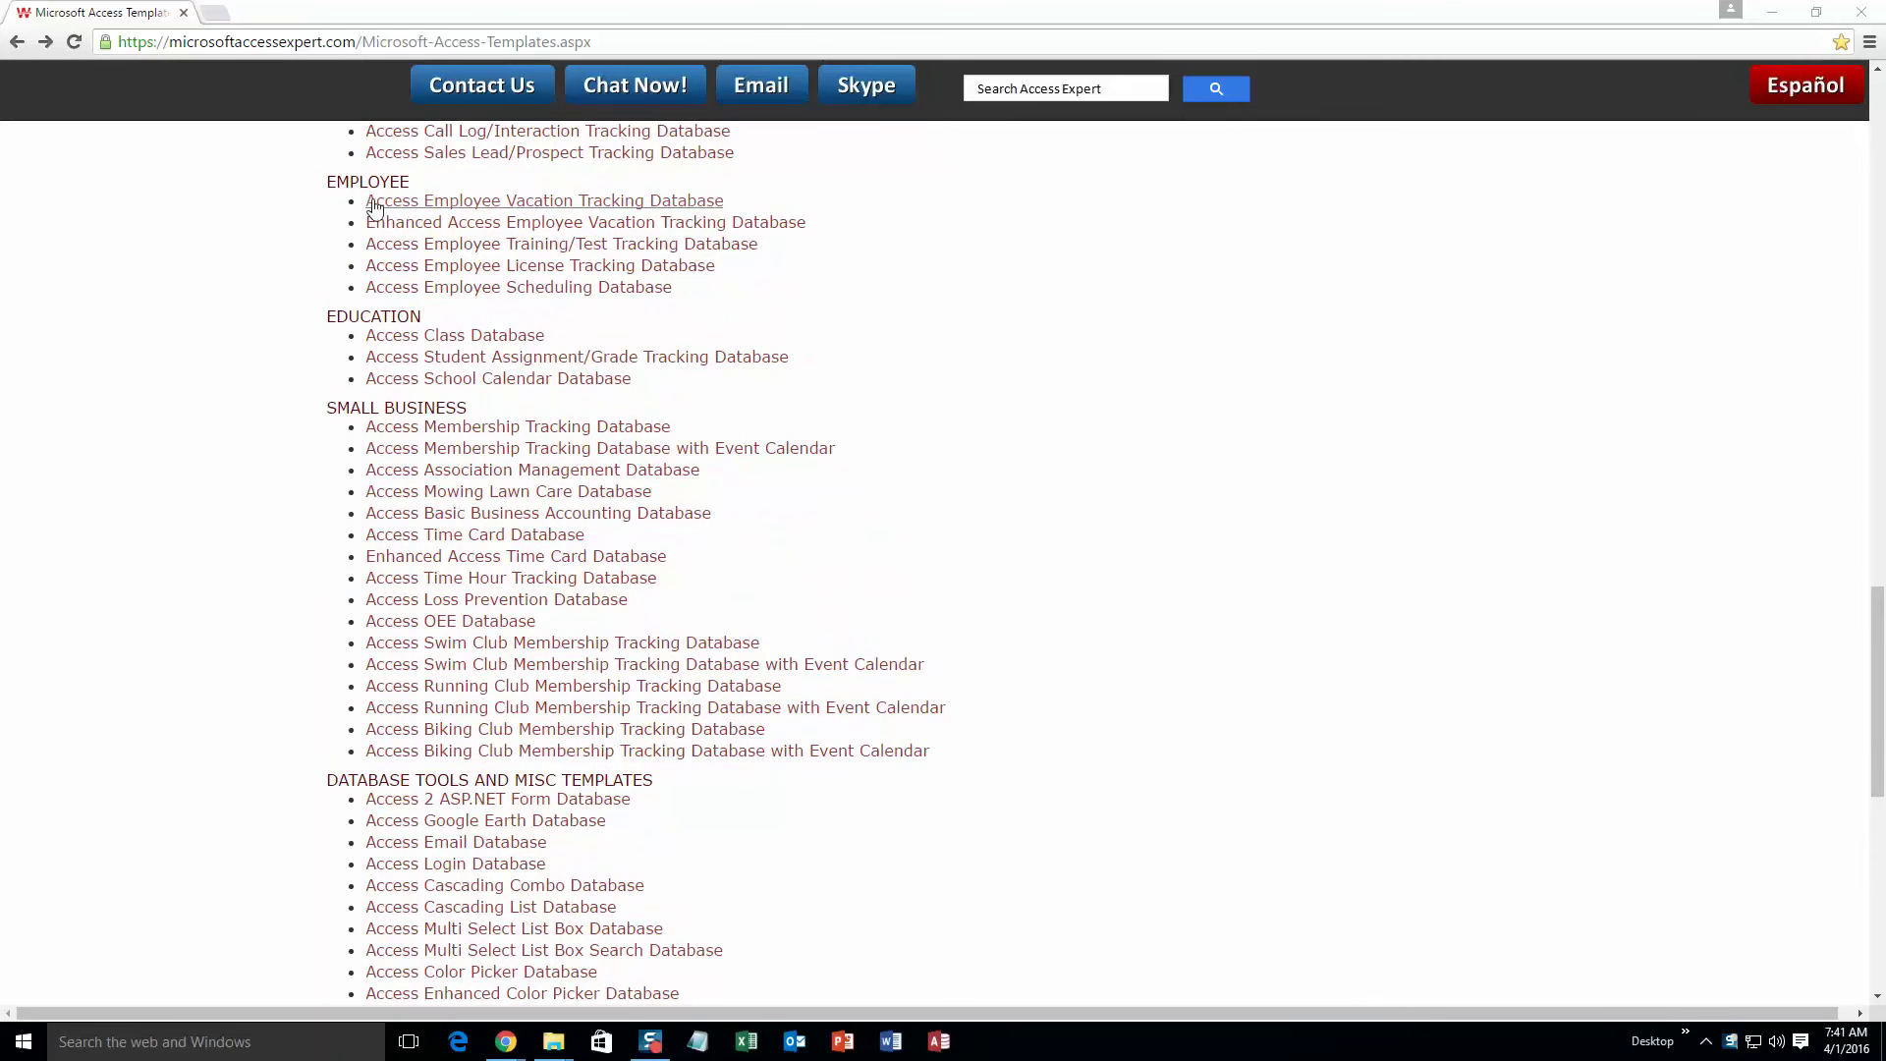
- Download the Employee Vacation Tracking Access 2007/2010/2013 demo zip and open it
left_click(429, 203)
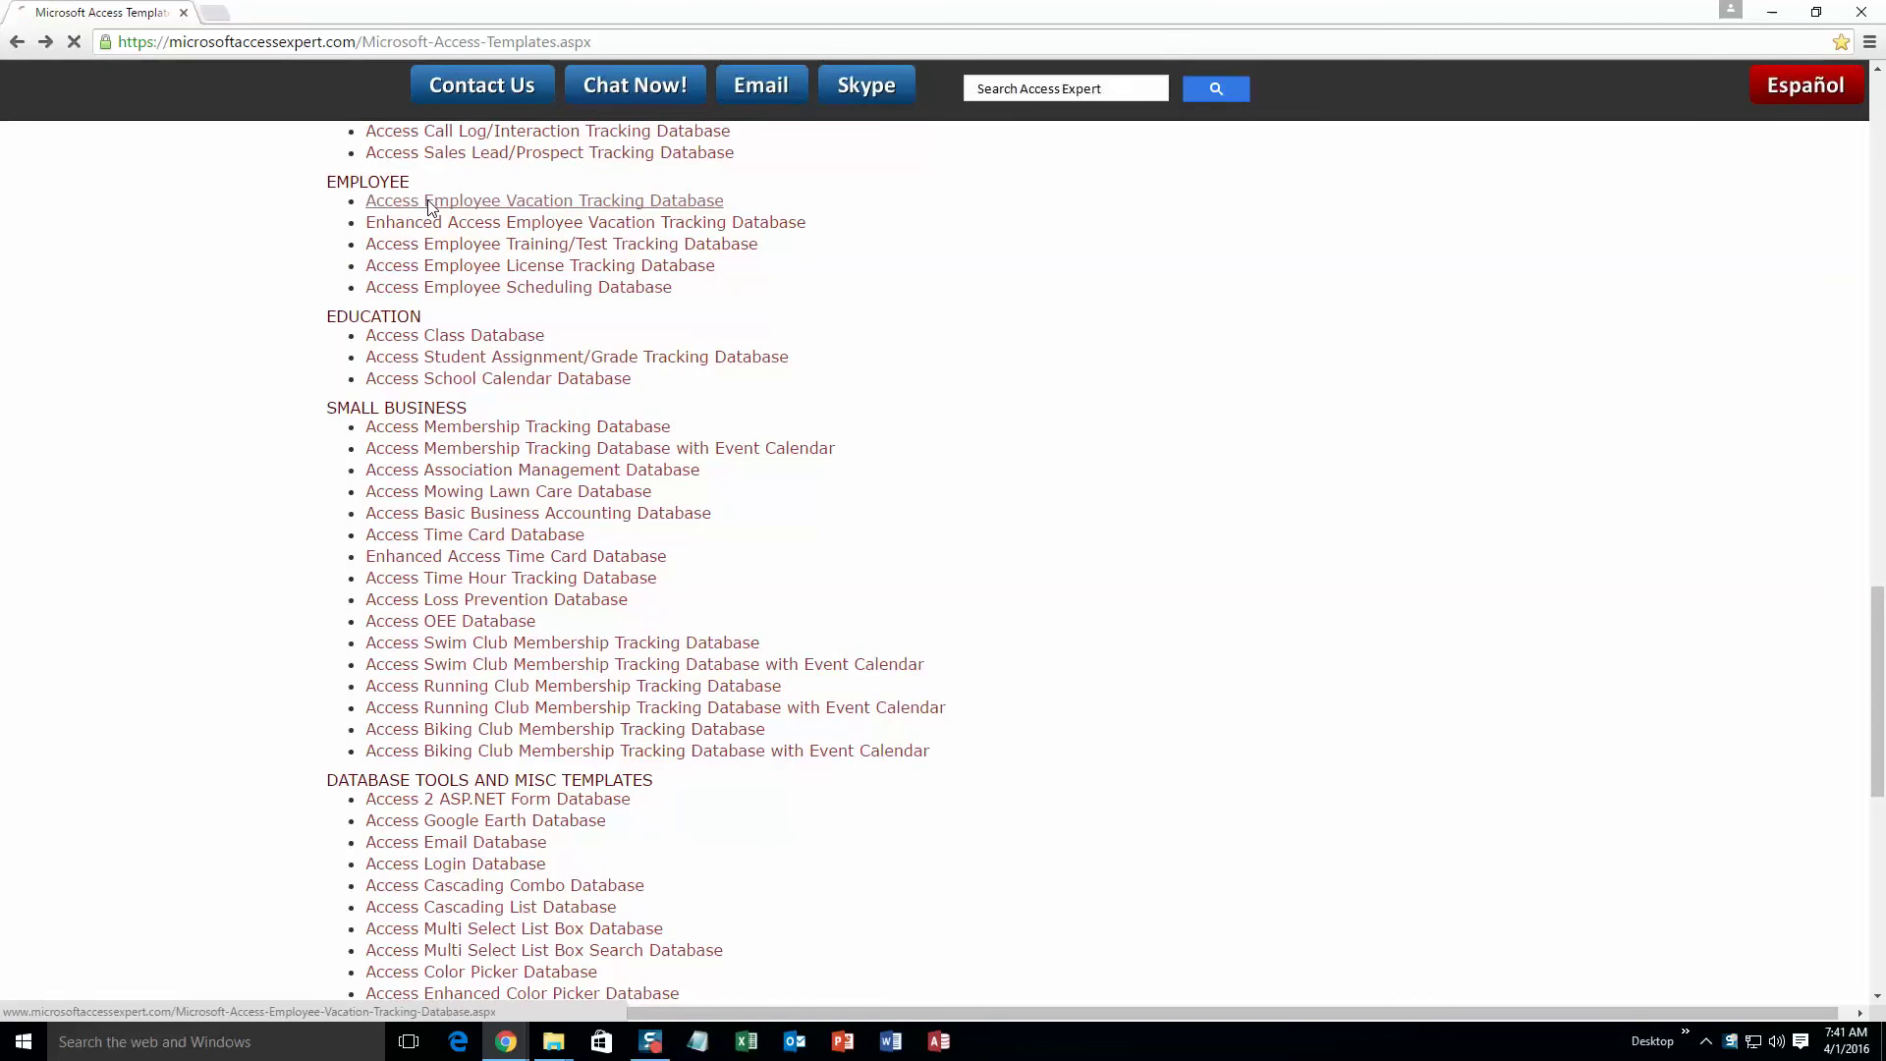
scroll(914, 627, "down", 2)
scroll(914, 627, "down", 1)
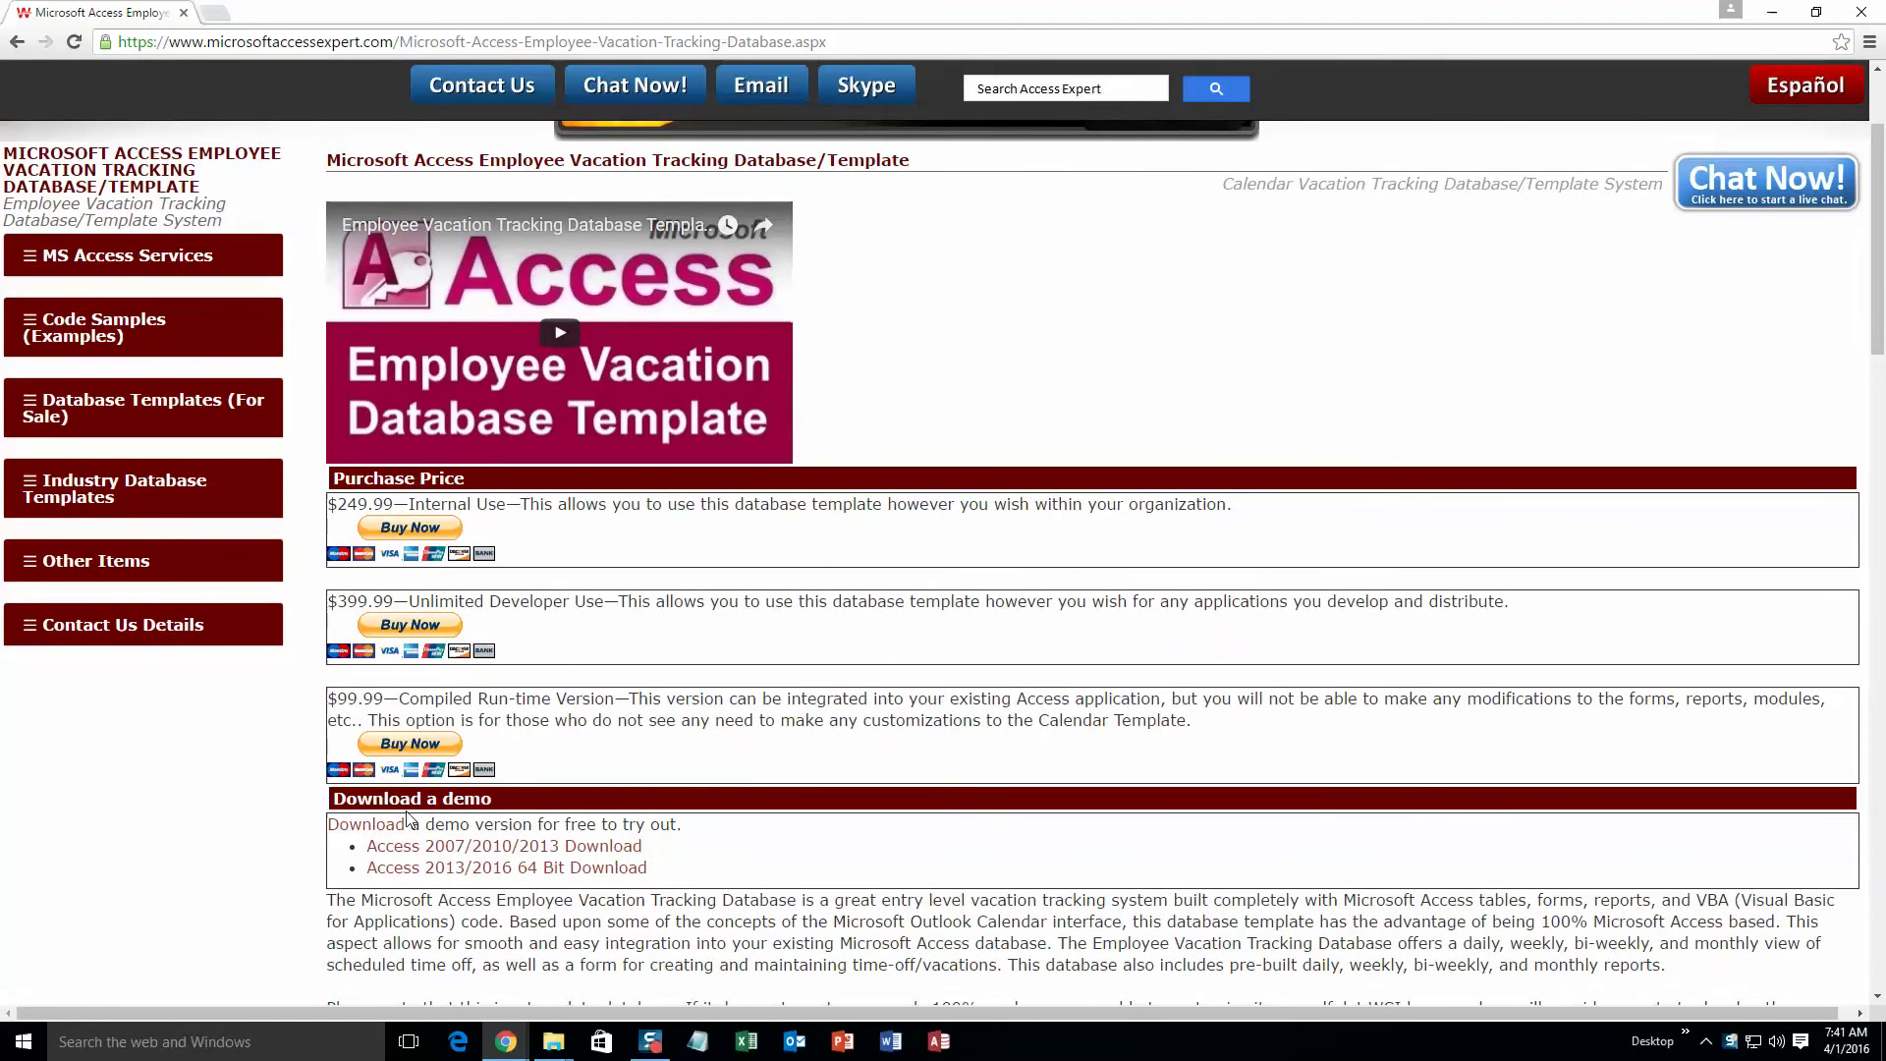
left_click(464, 847)
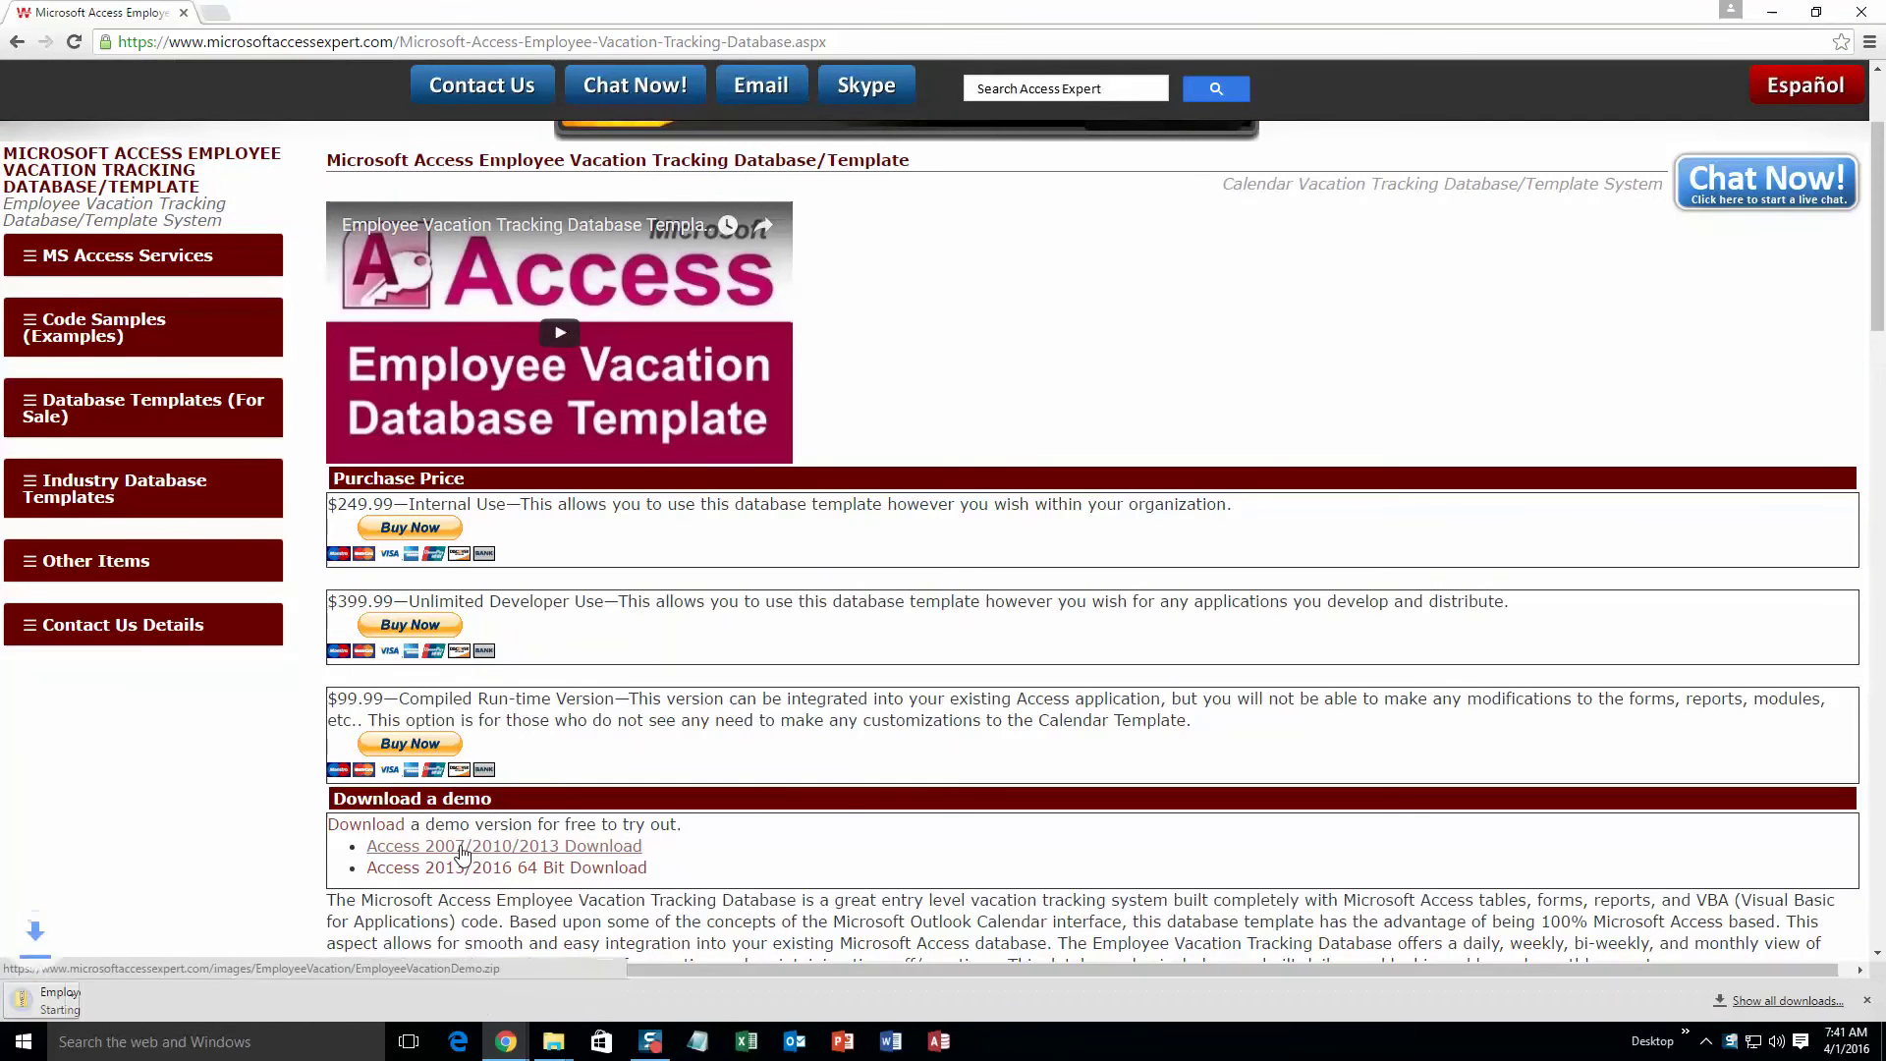
left_click(123, 1002)
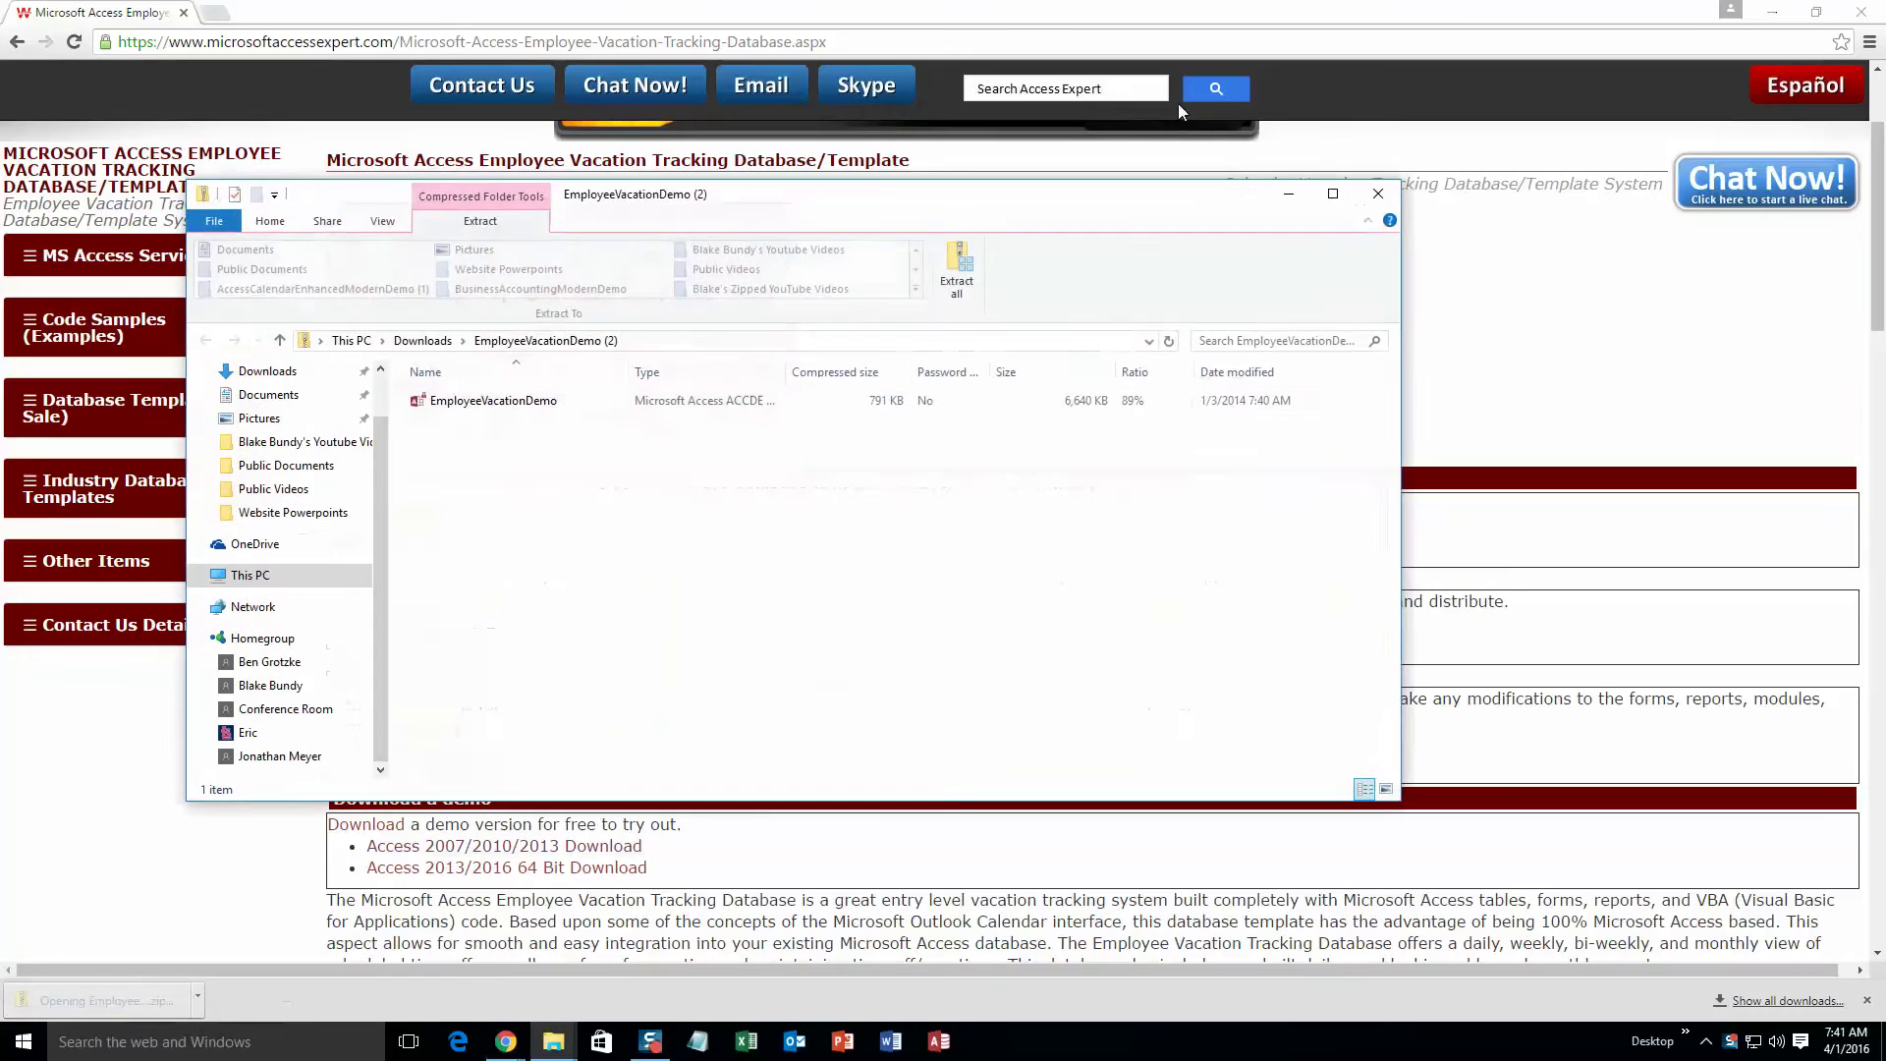
- Extract the EmployeeVacationDemo zip to Downloads and open the extracted database
left_click(515, 401)
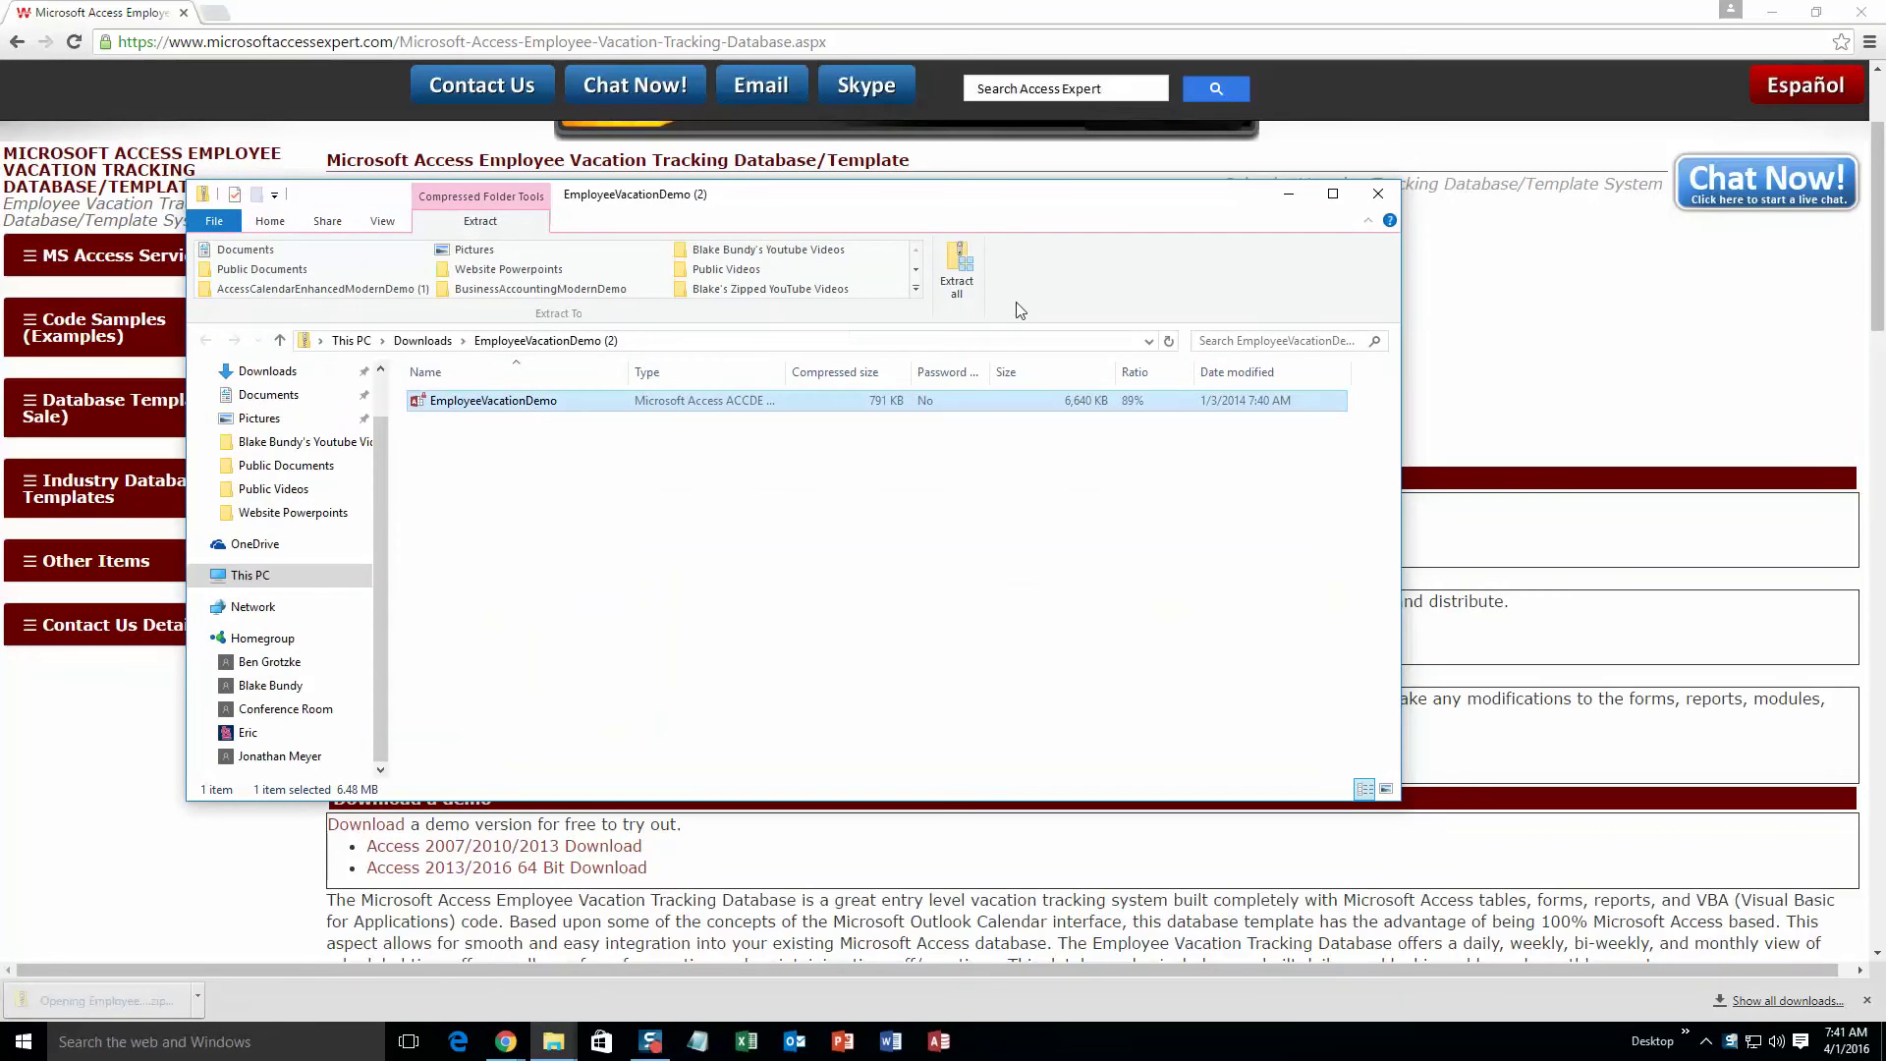
left_click(960, 261)
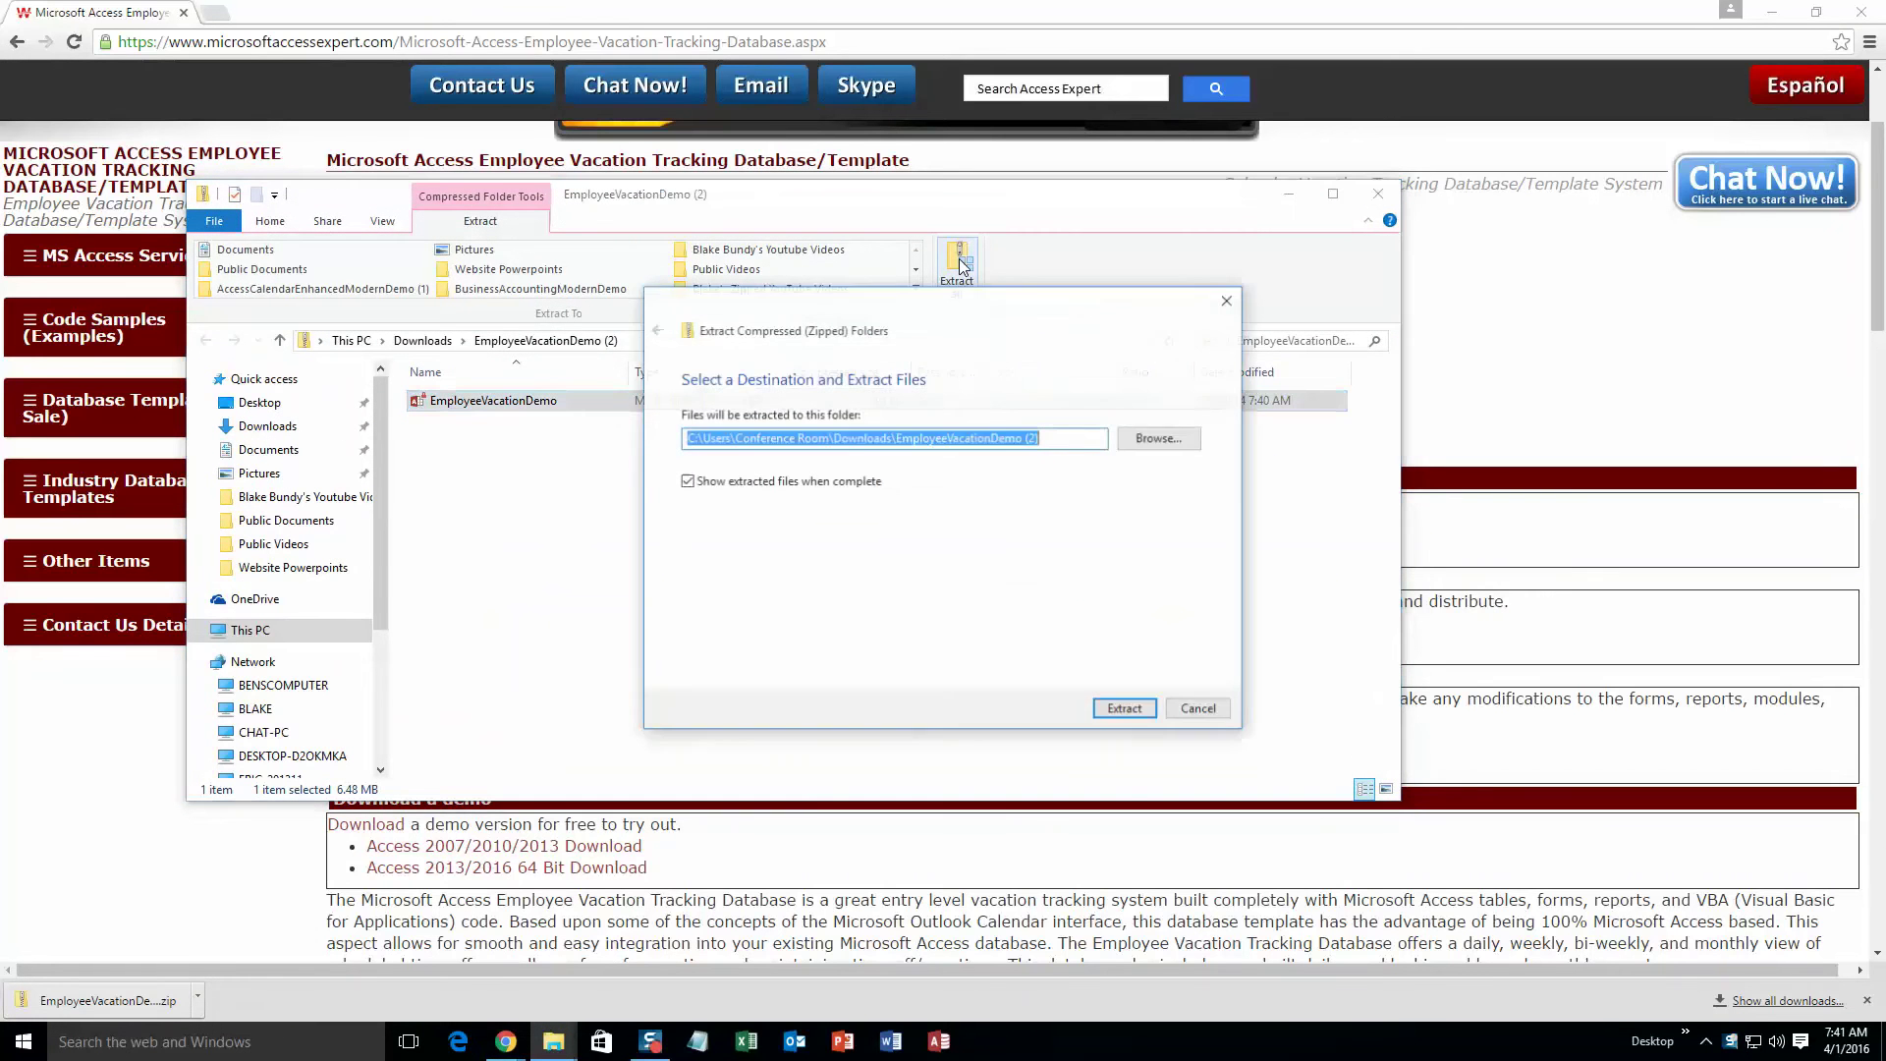
left_click(1127, 710)
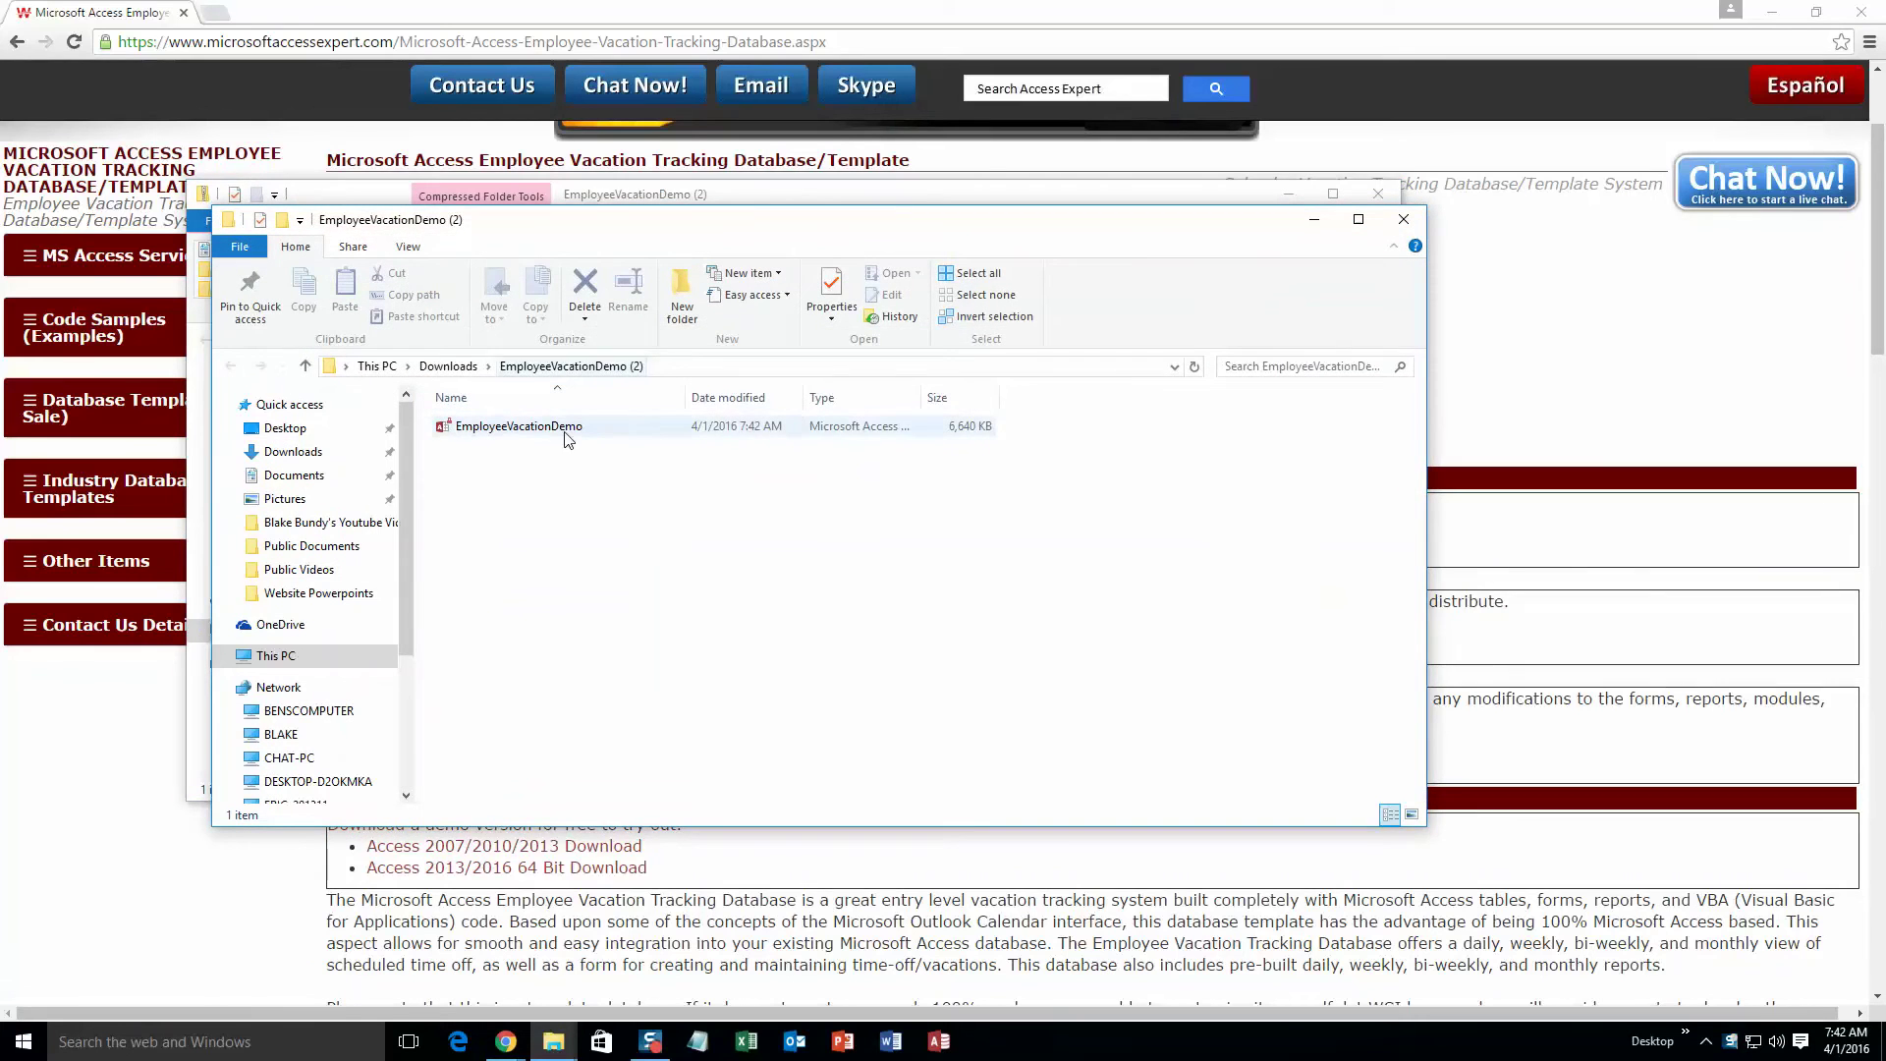
double_click(560, 430)
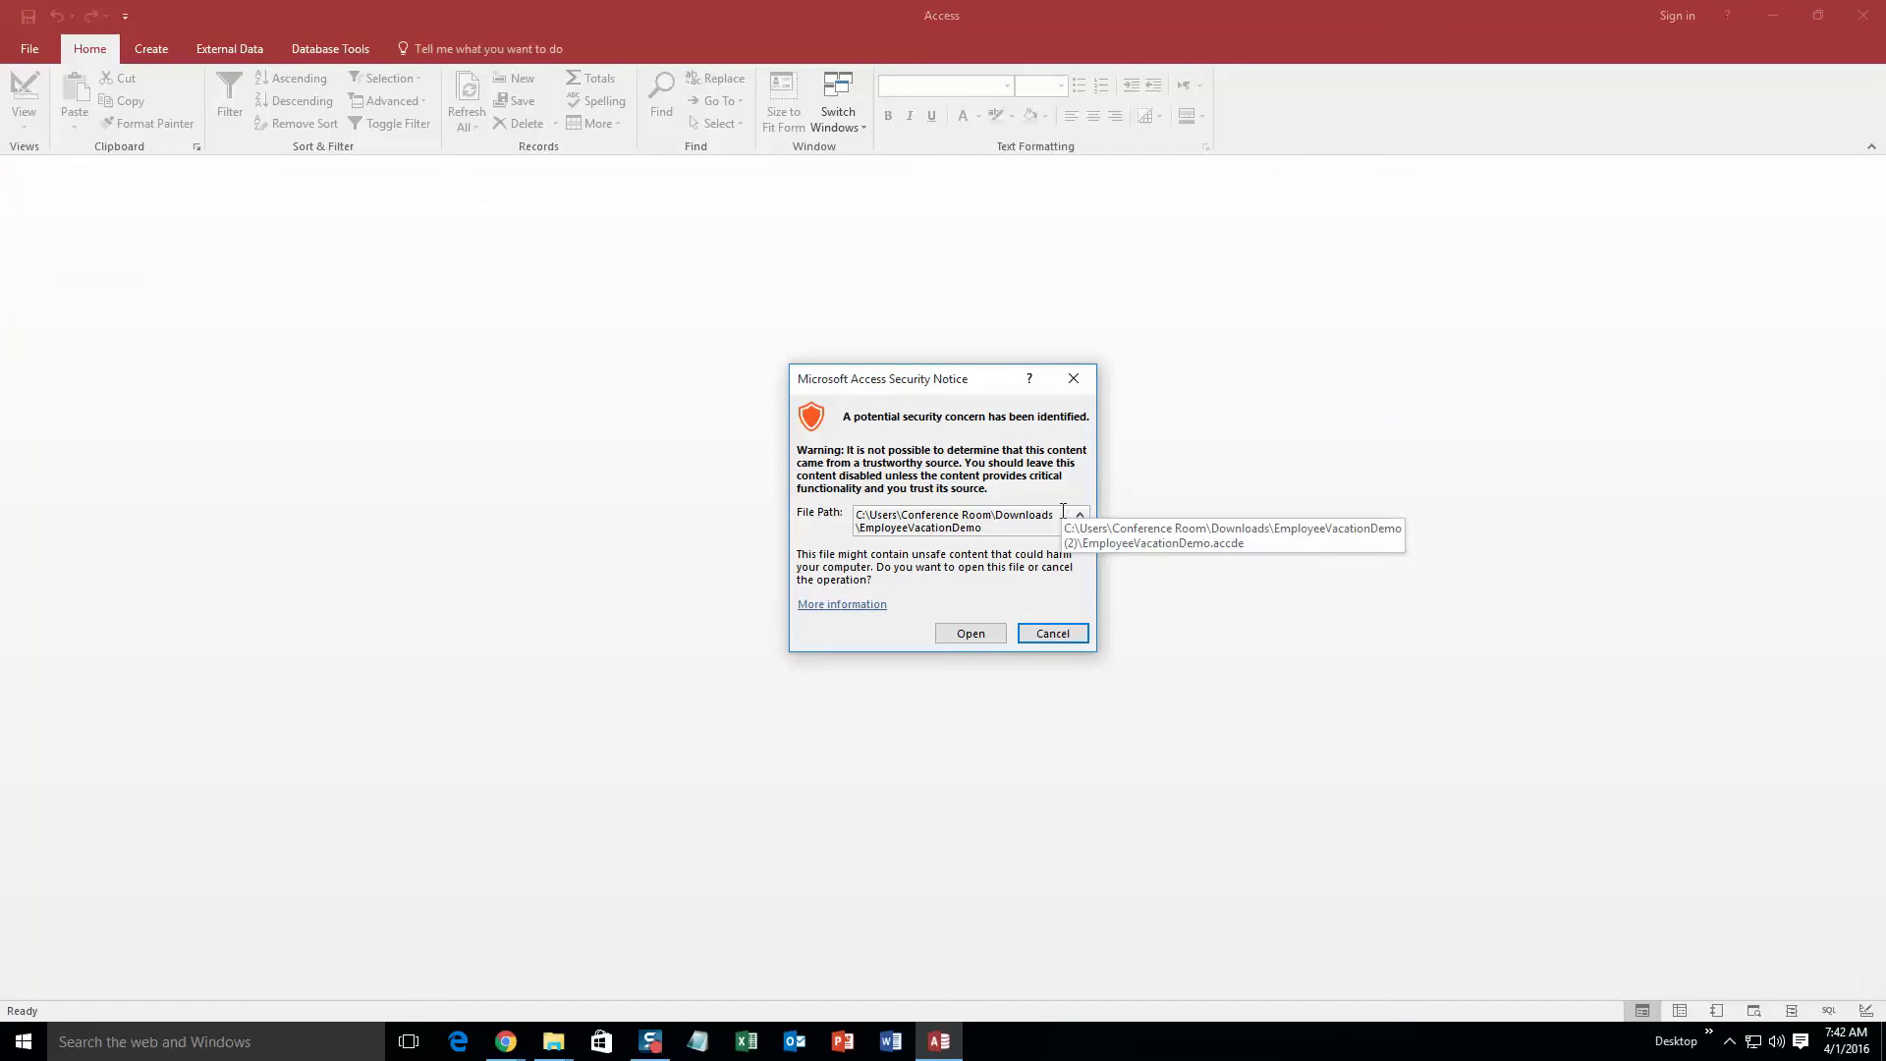
- Allow the database past the security notice, close the Demo popup, and add a Vacation/Time Off Entry
left_click(960, 636)
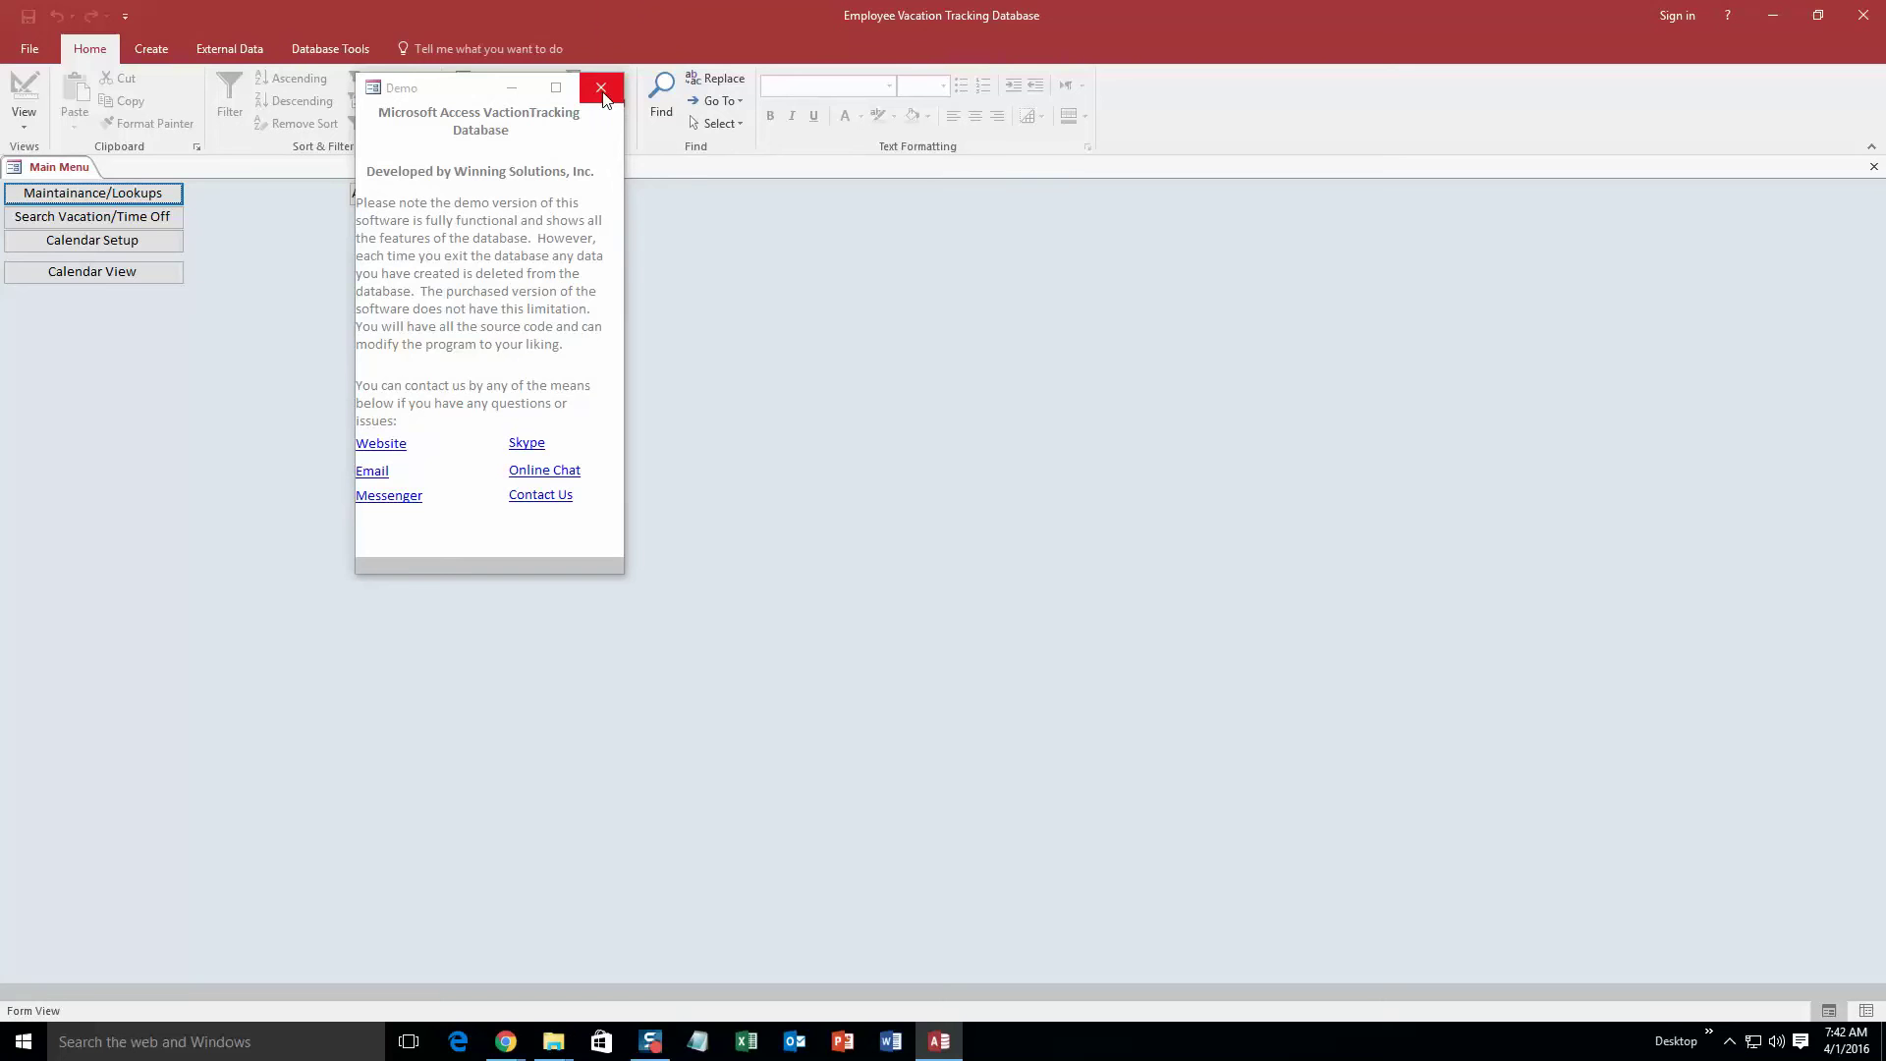
left_click(601, 91)
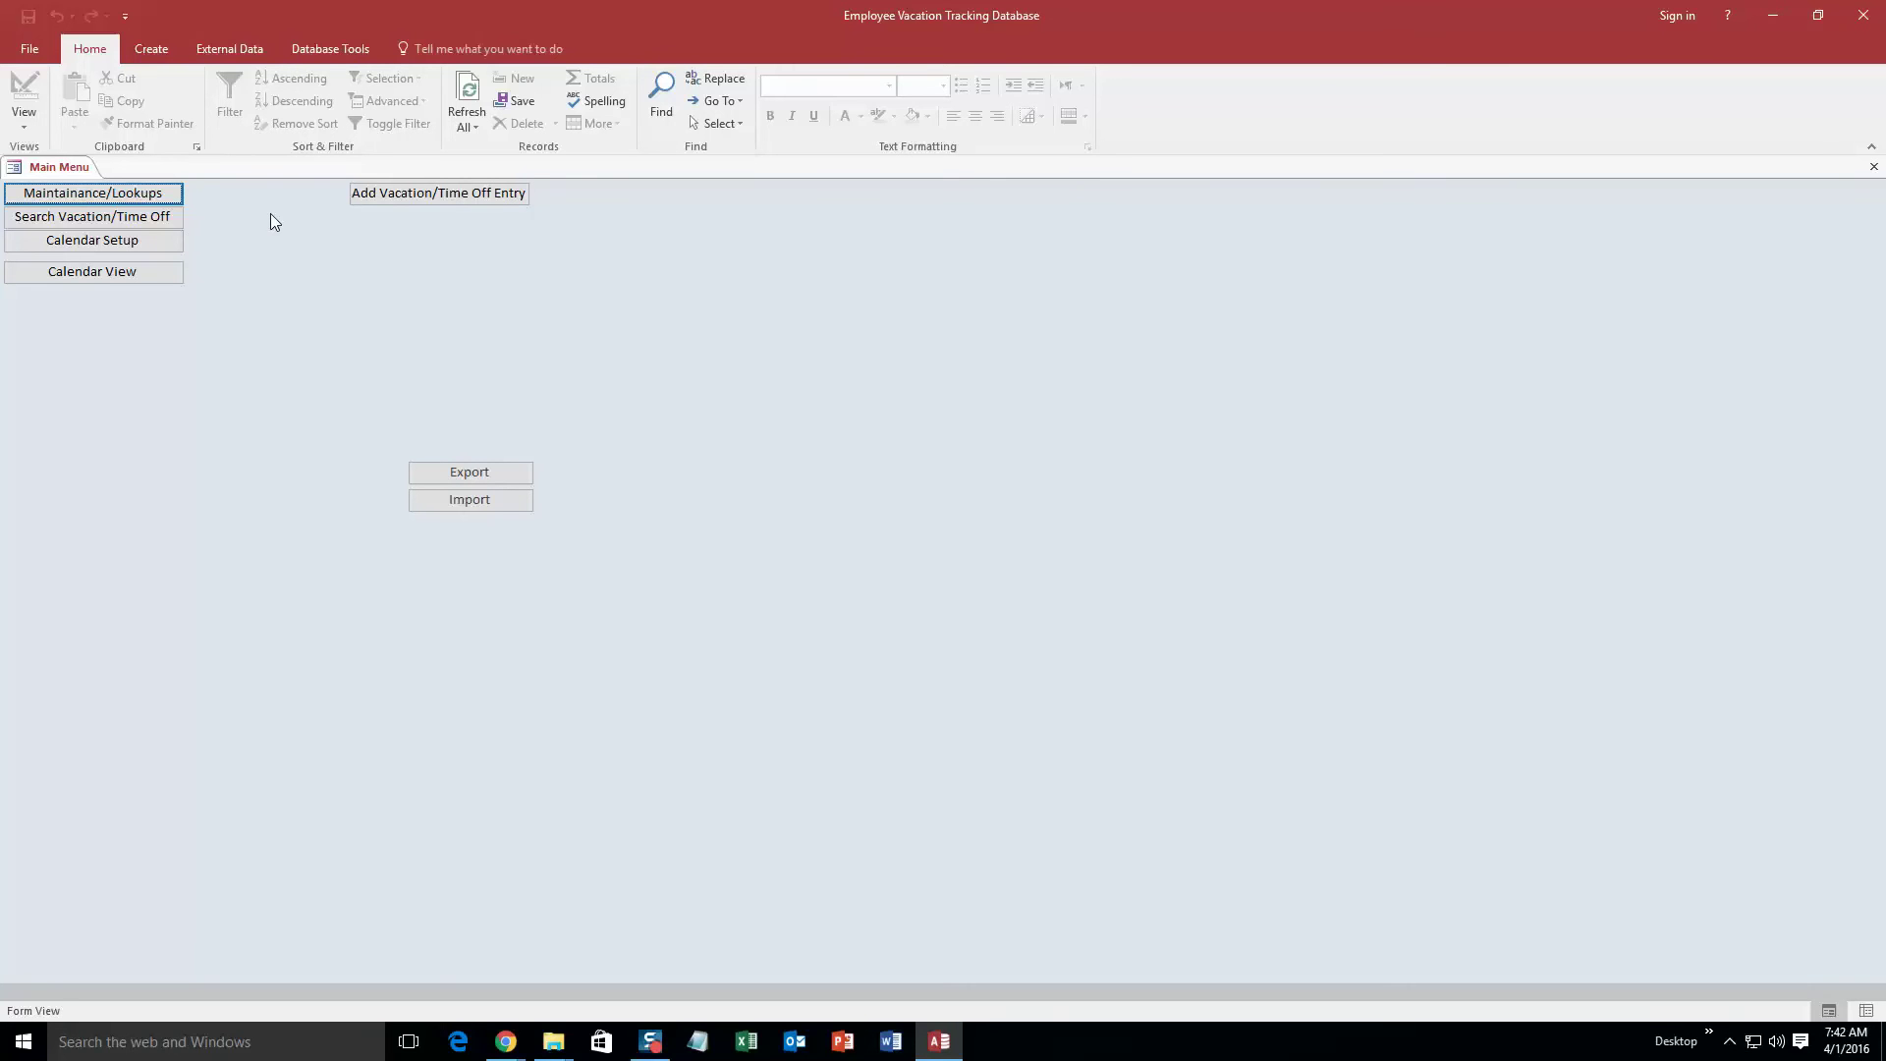
left_click(411, 191)
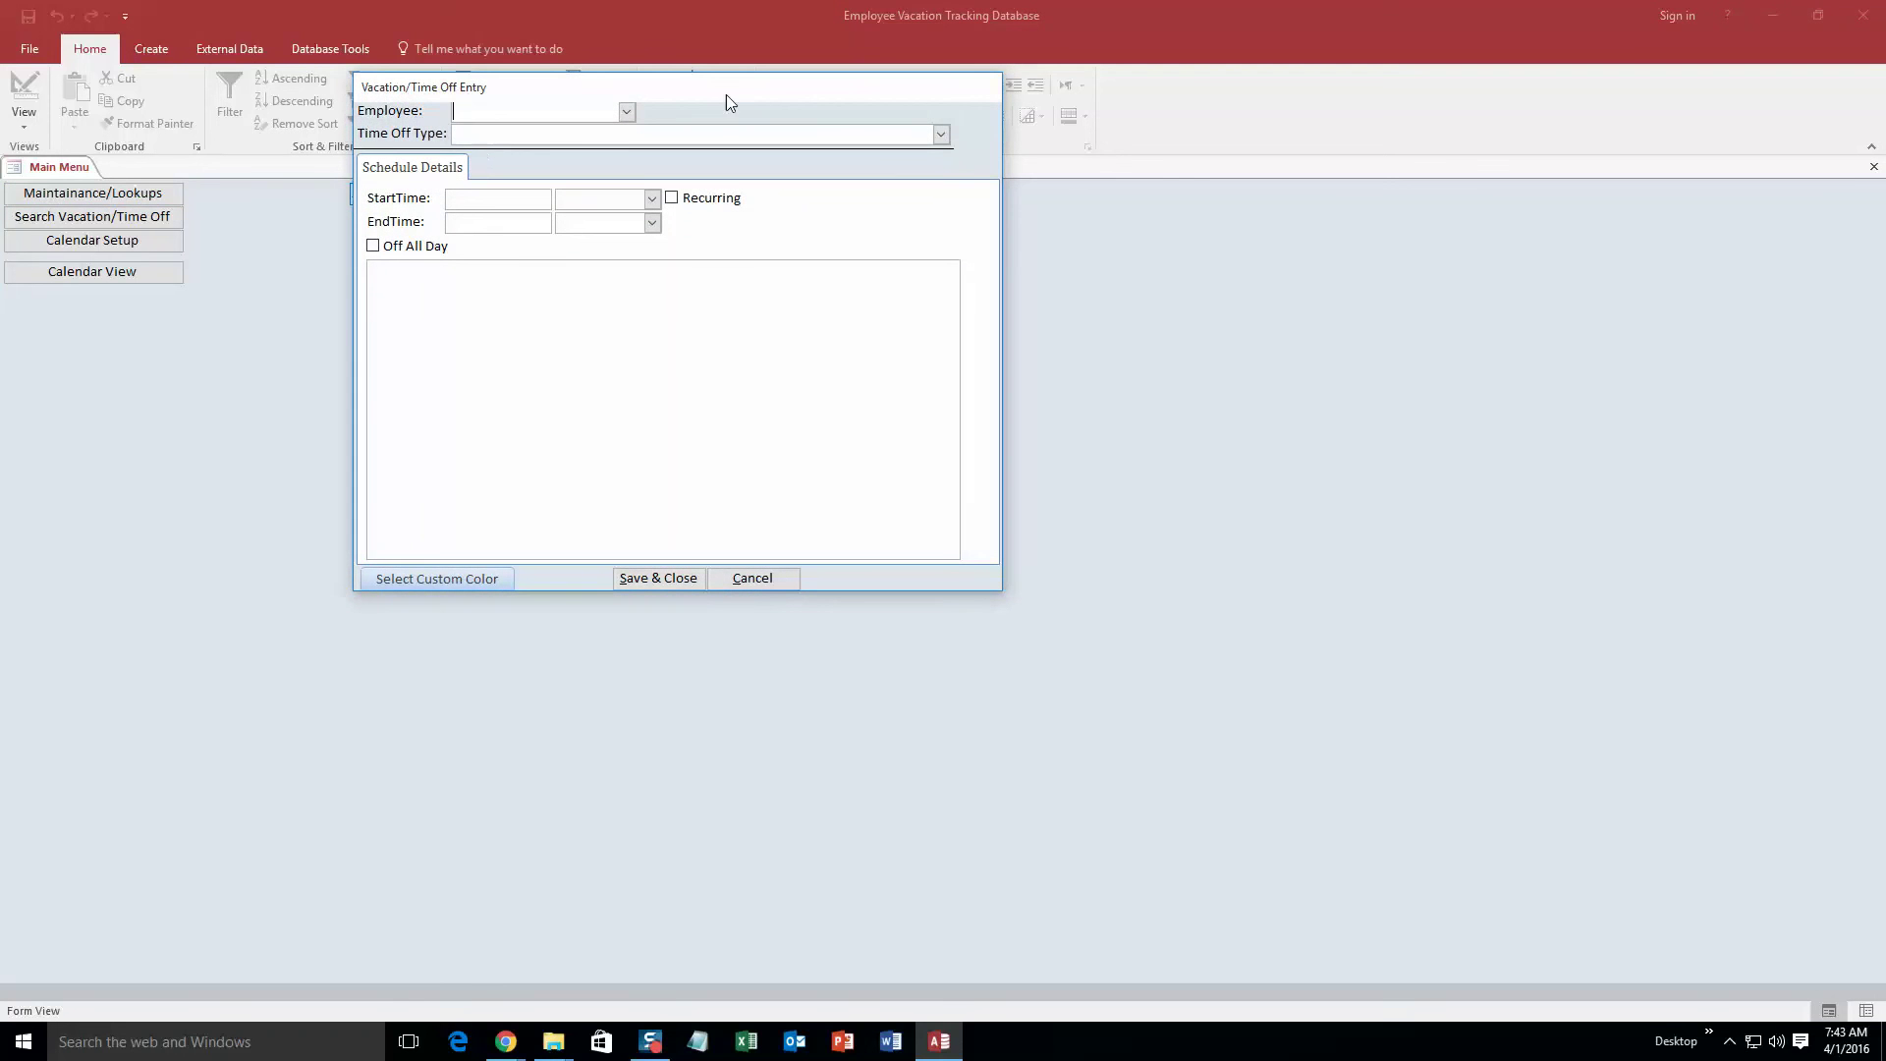
- Set the employee to Person 1 and the time off type to Vacation
left_click(627, 113)
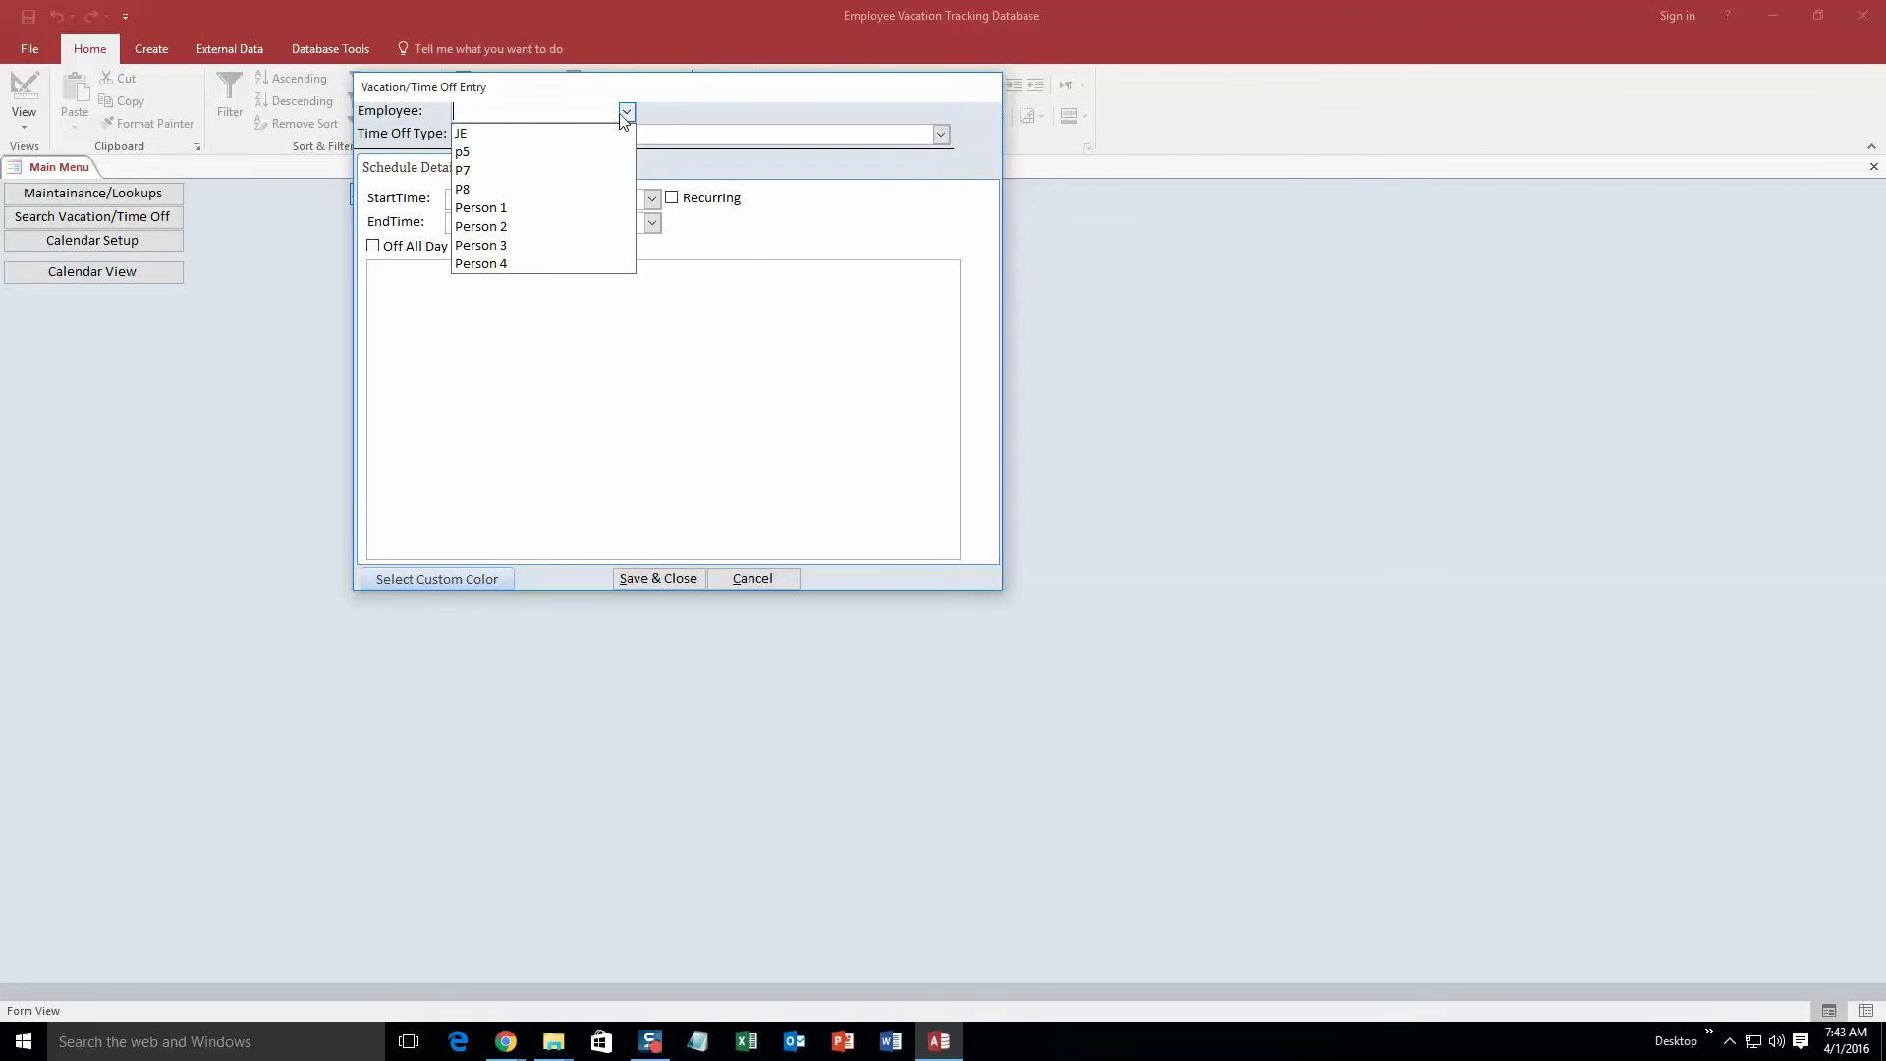
left_click(558, 209)
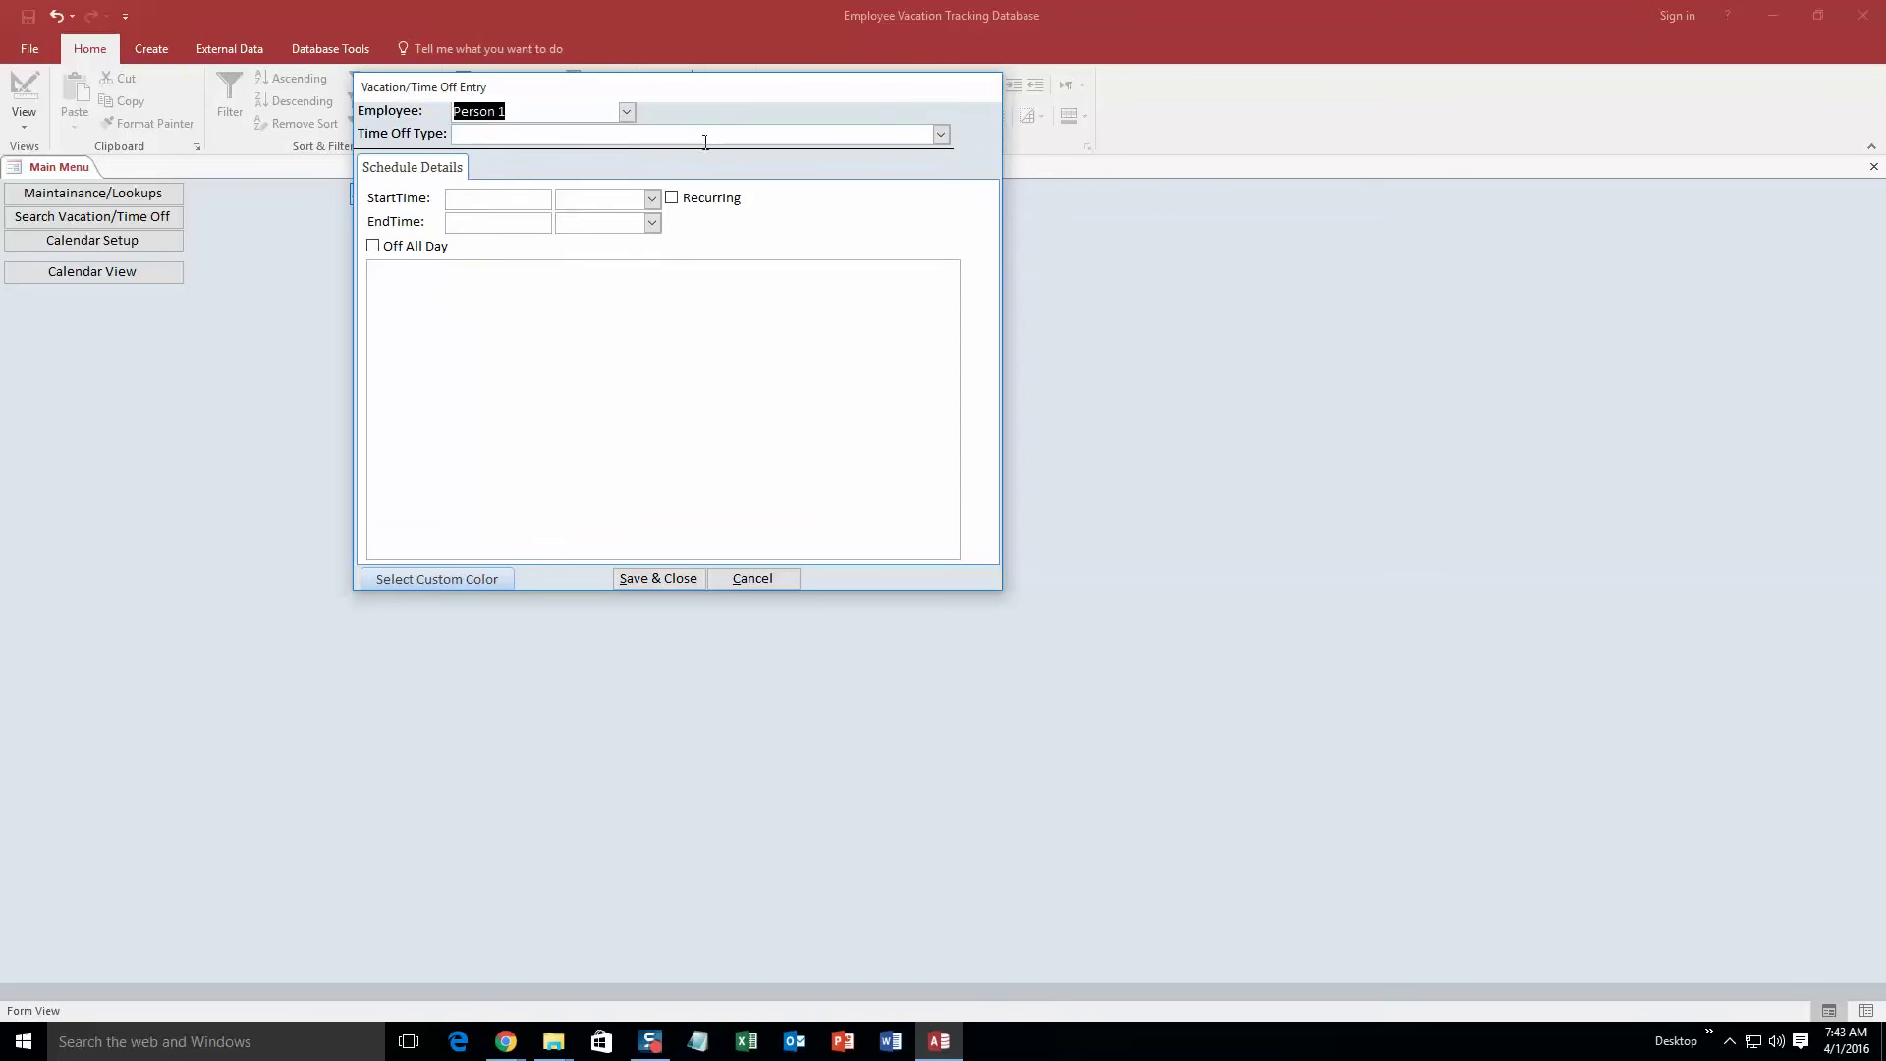
left_click(941, 136)
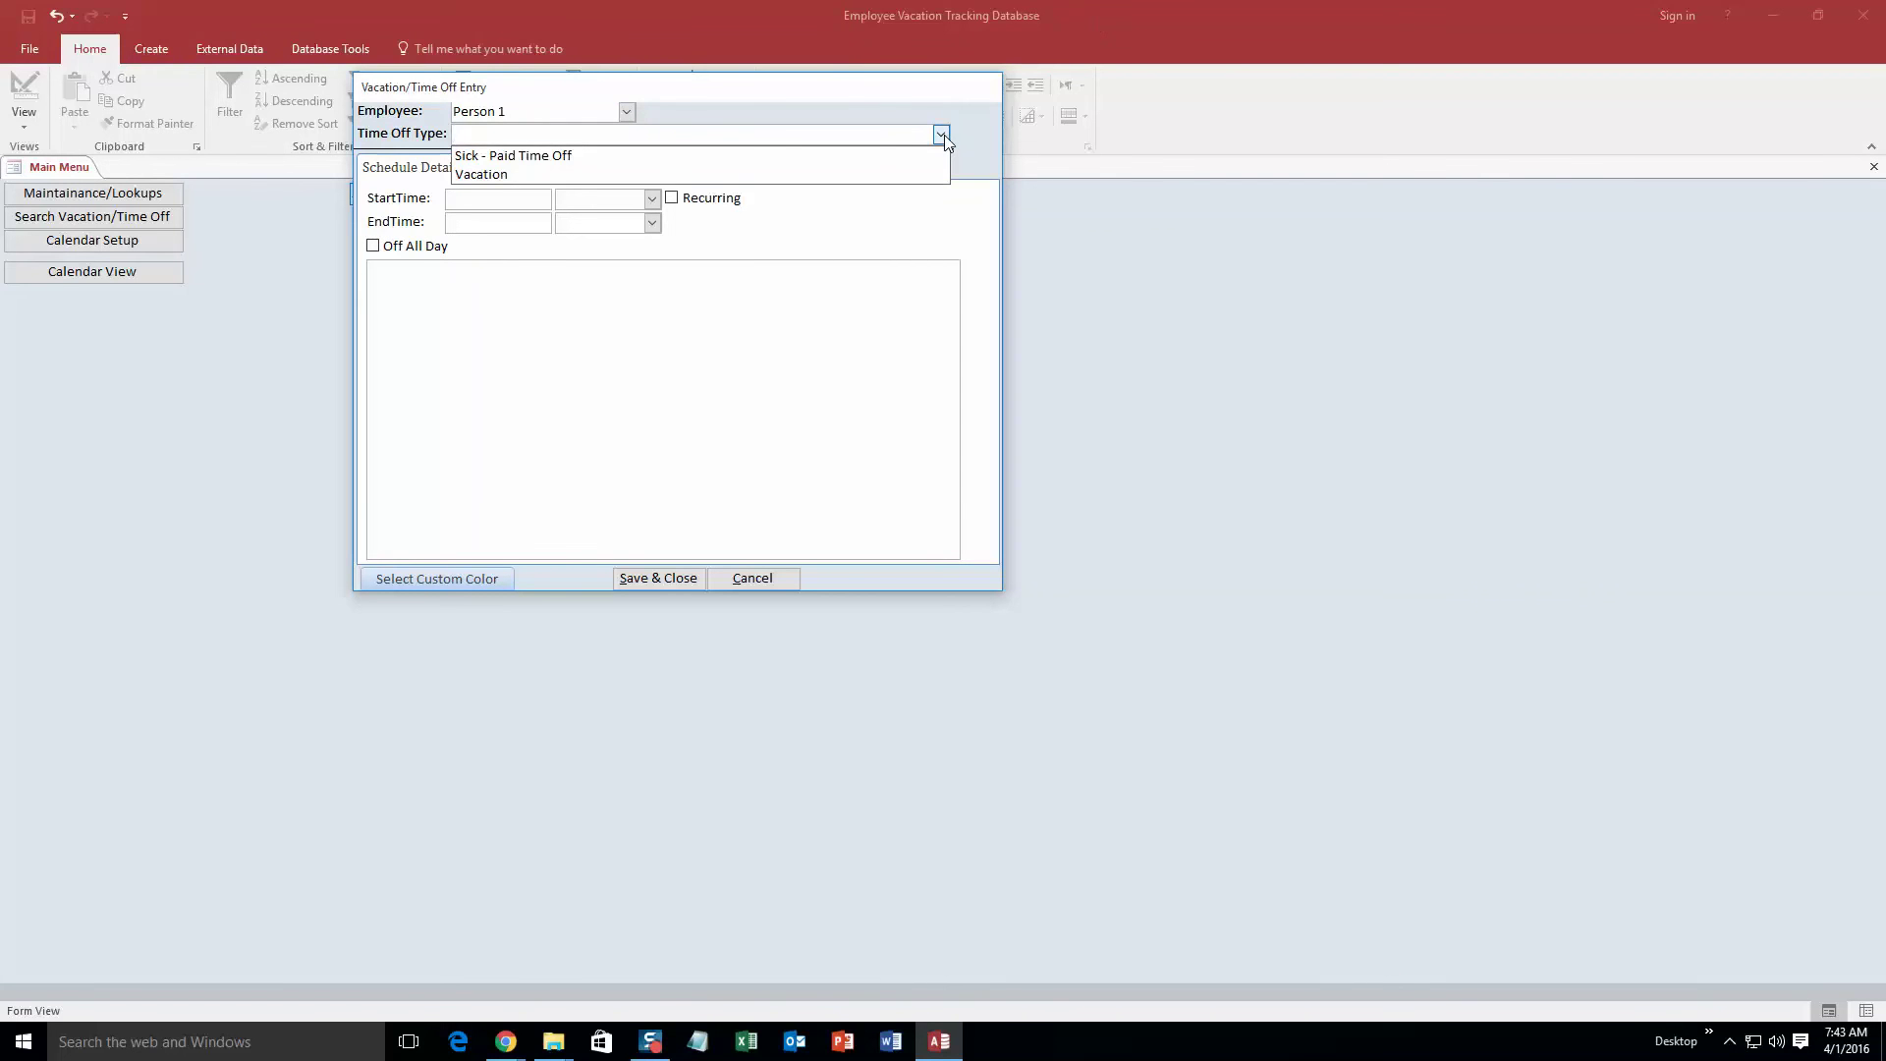
left_click(594, 174)
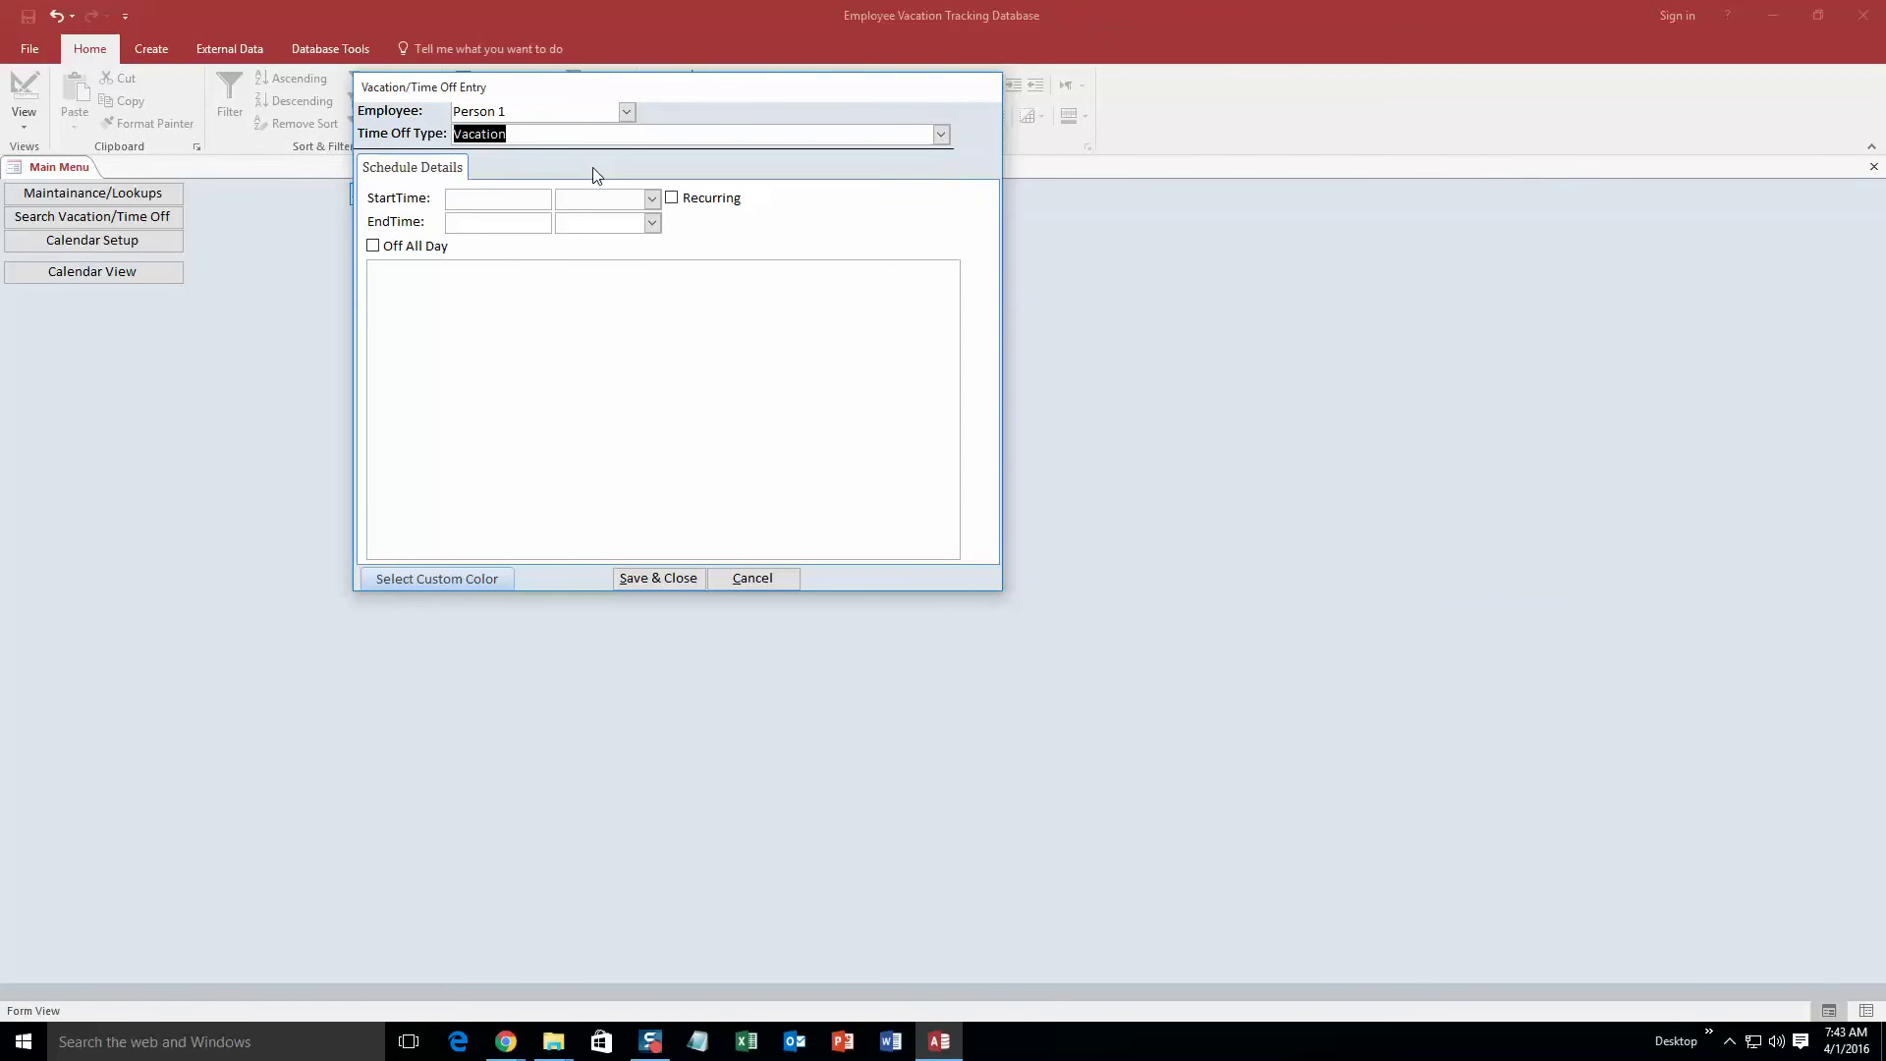
- Set the start time to 4/4/2016 12:00 AM
left_click(510, 198)
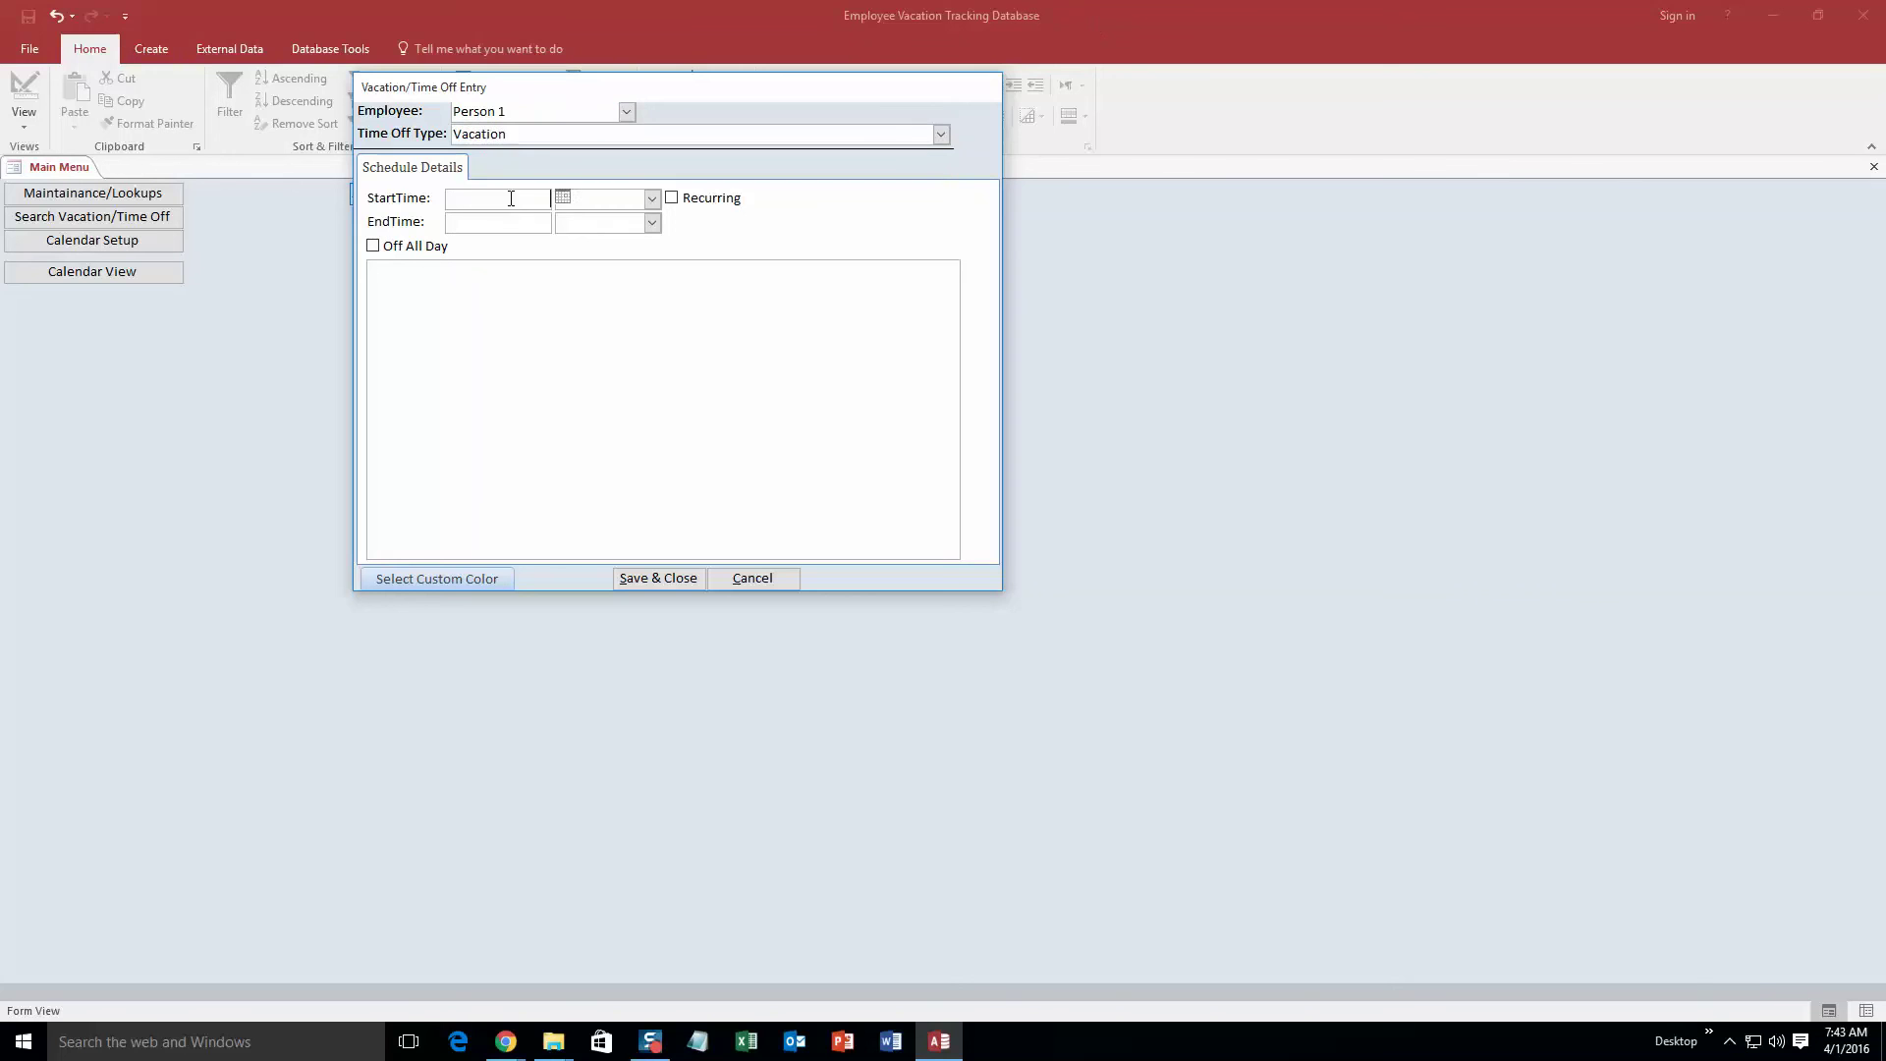
left_click(568, 197)
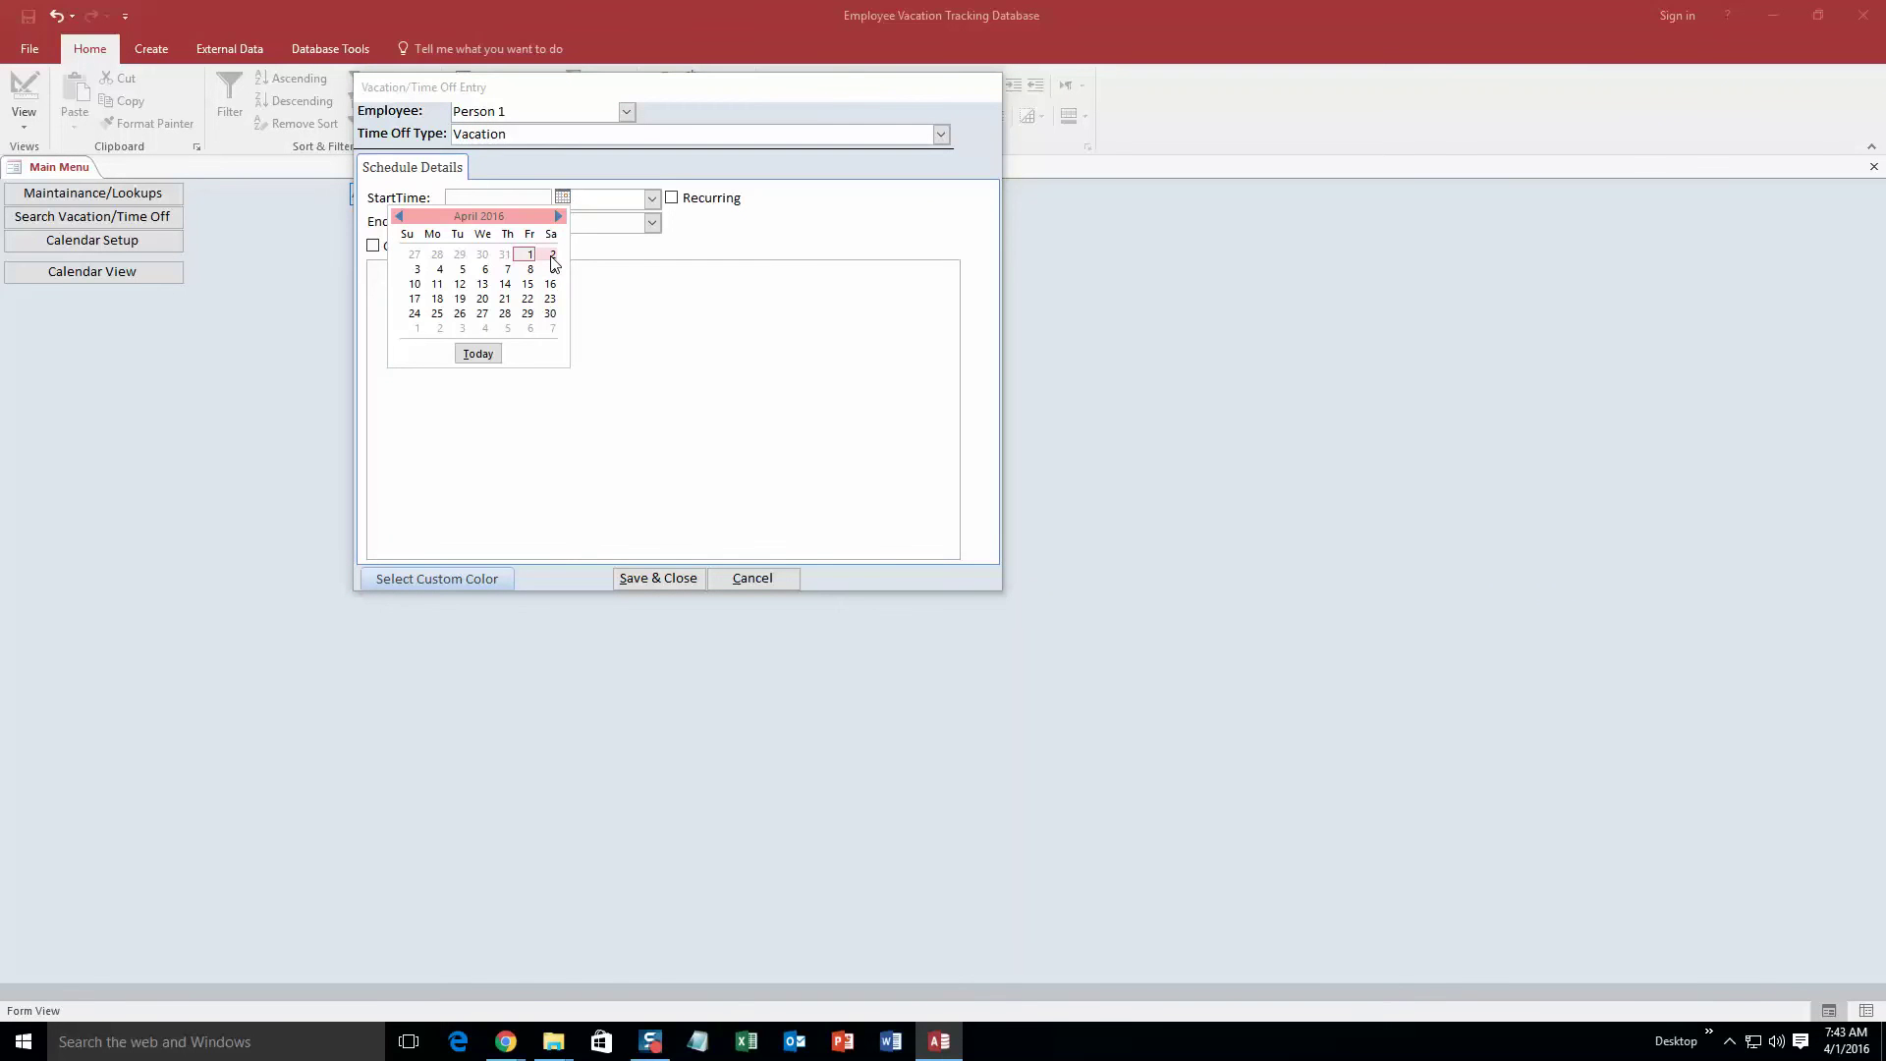
left_click(440, 269)
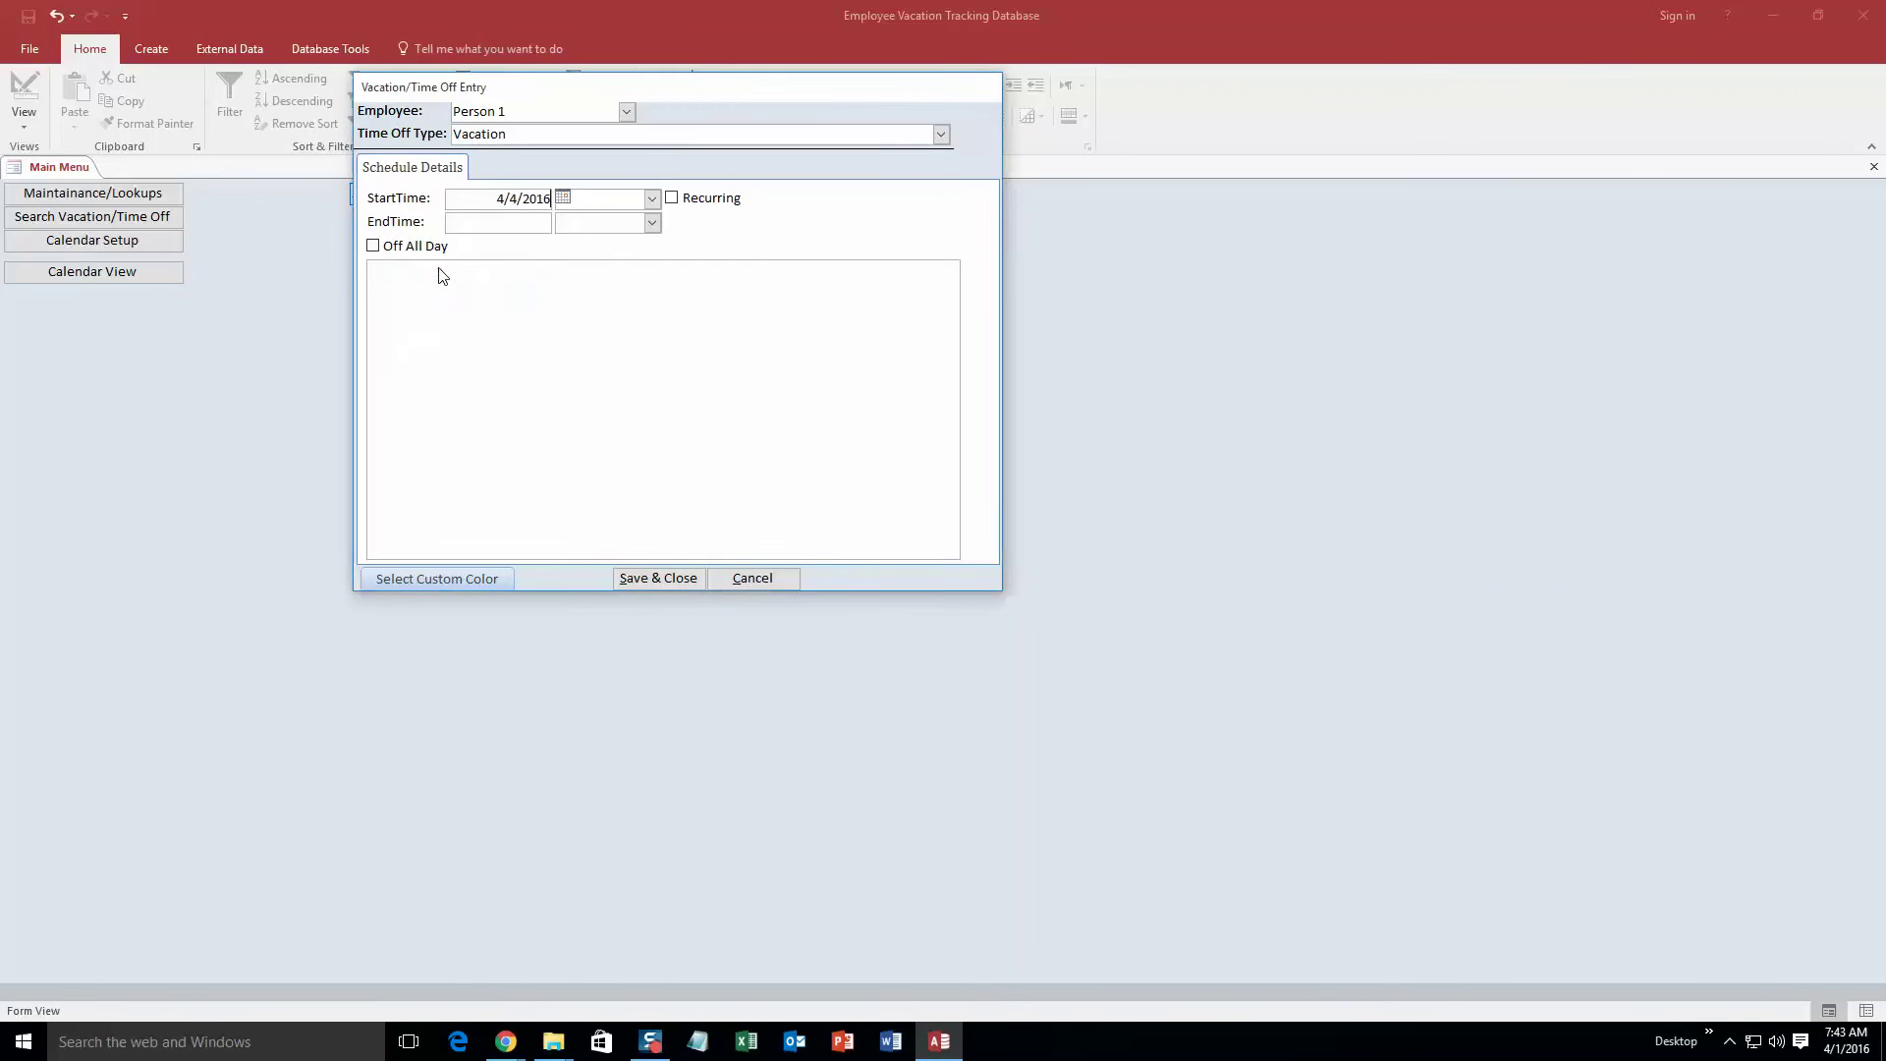
left_click(652, 198)
left_click(629, 218)
- Set the end time to 4/13/2016 12:01 PM
left_click(507, 224)
left_click(562, 221)
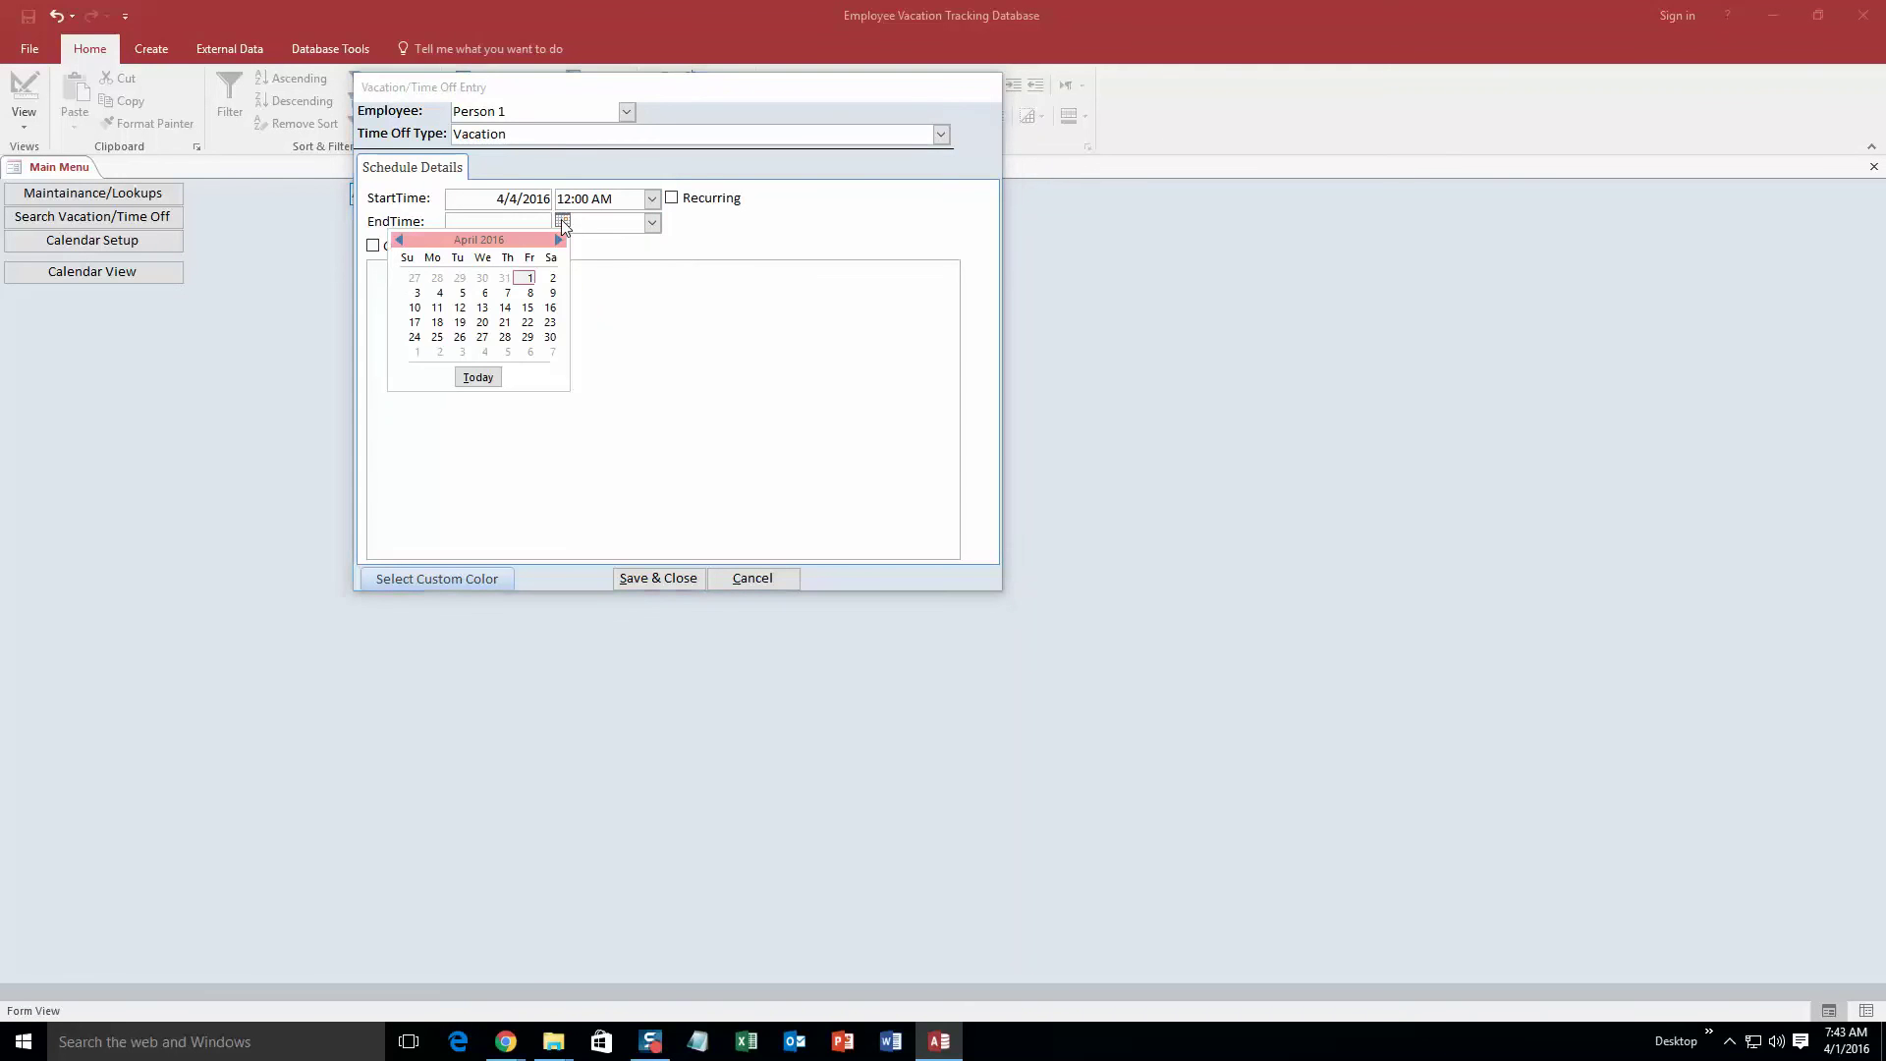
left_click(485, 308)
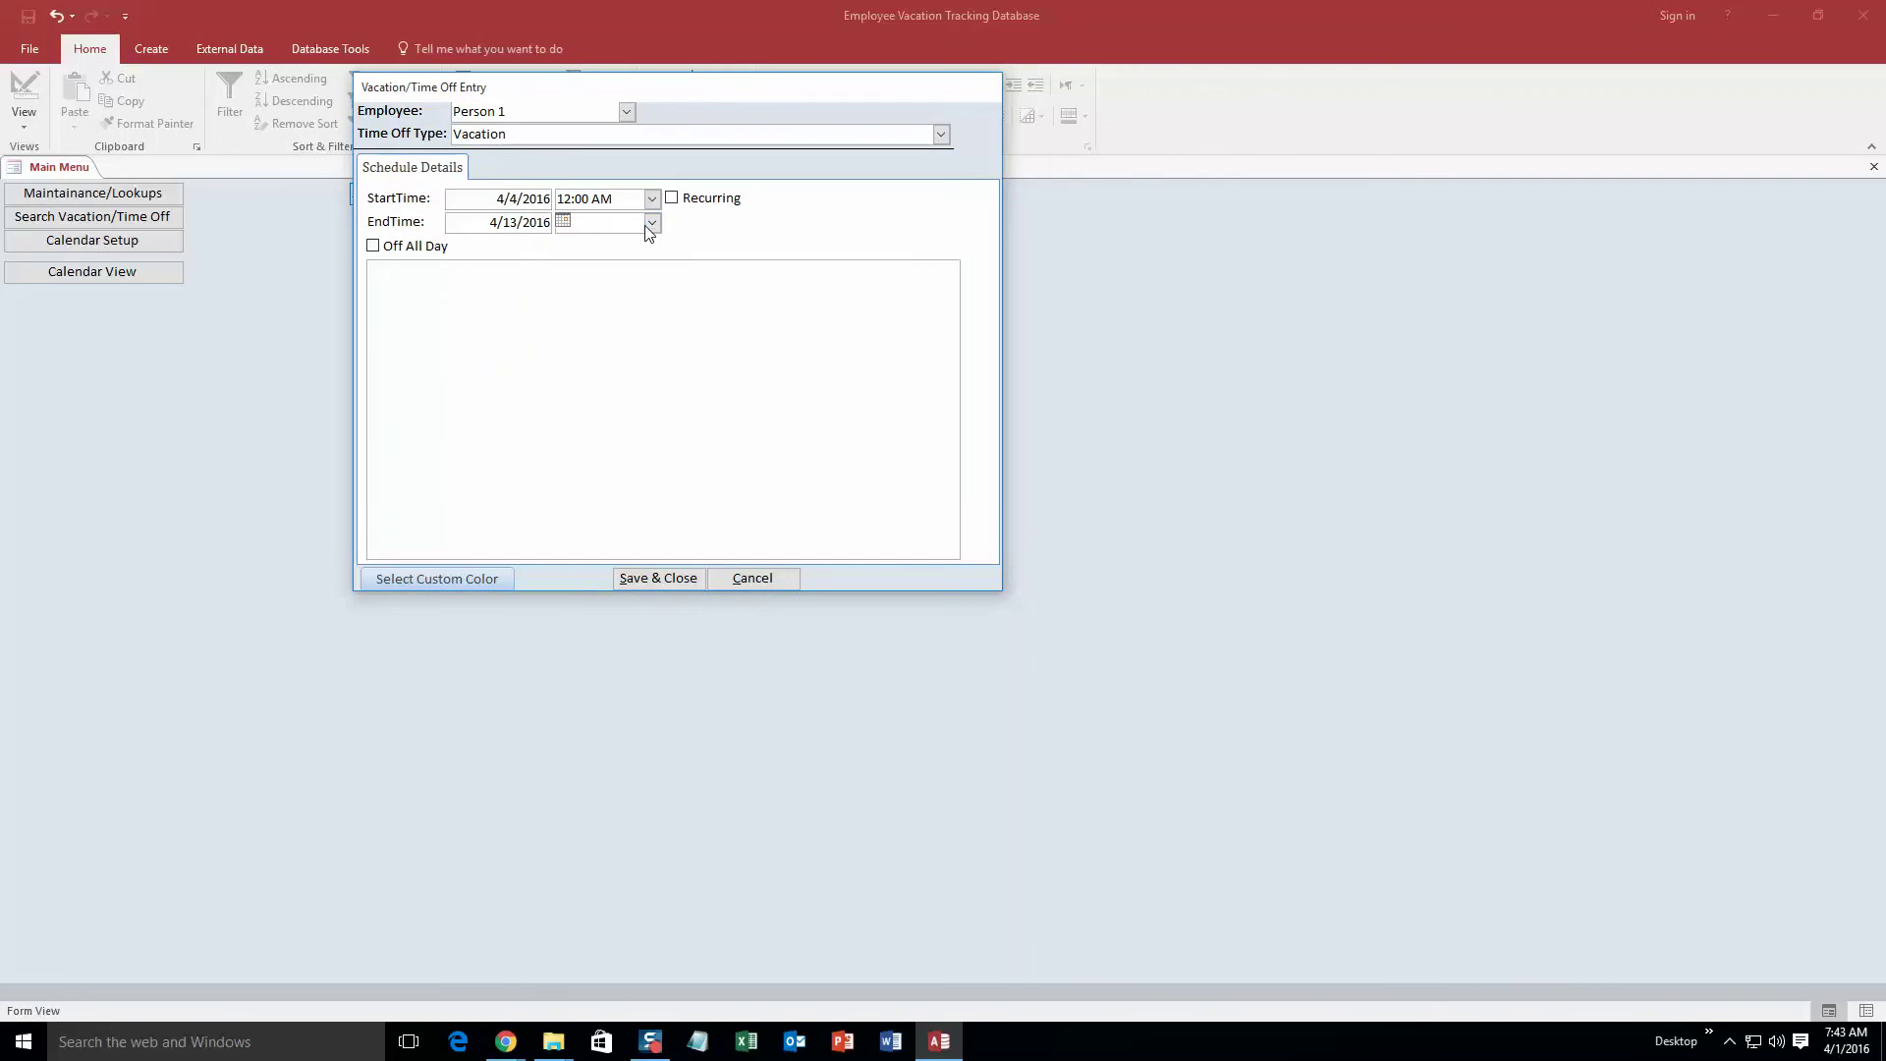
left_click(652, 224)
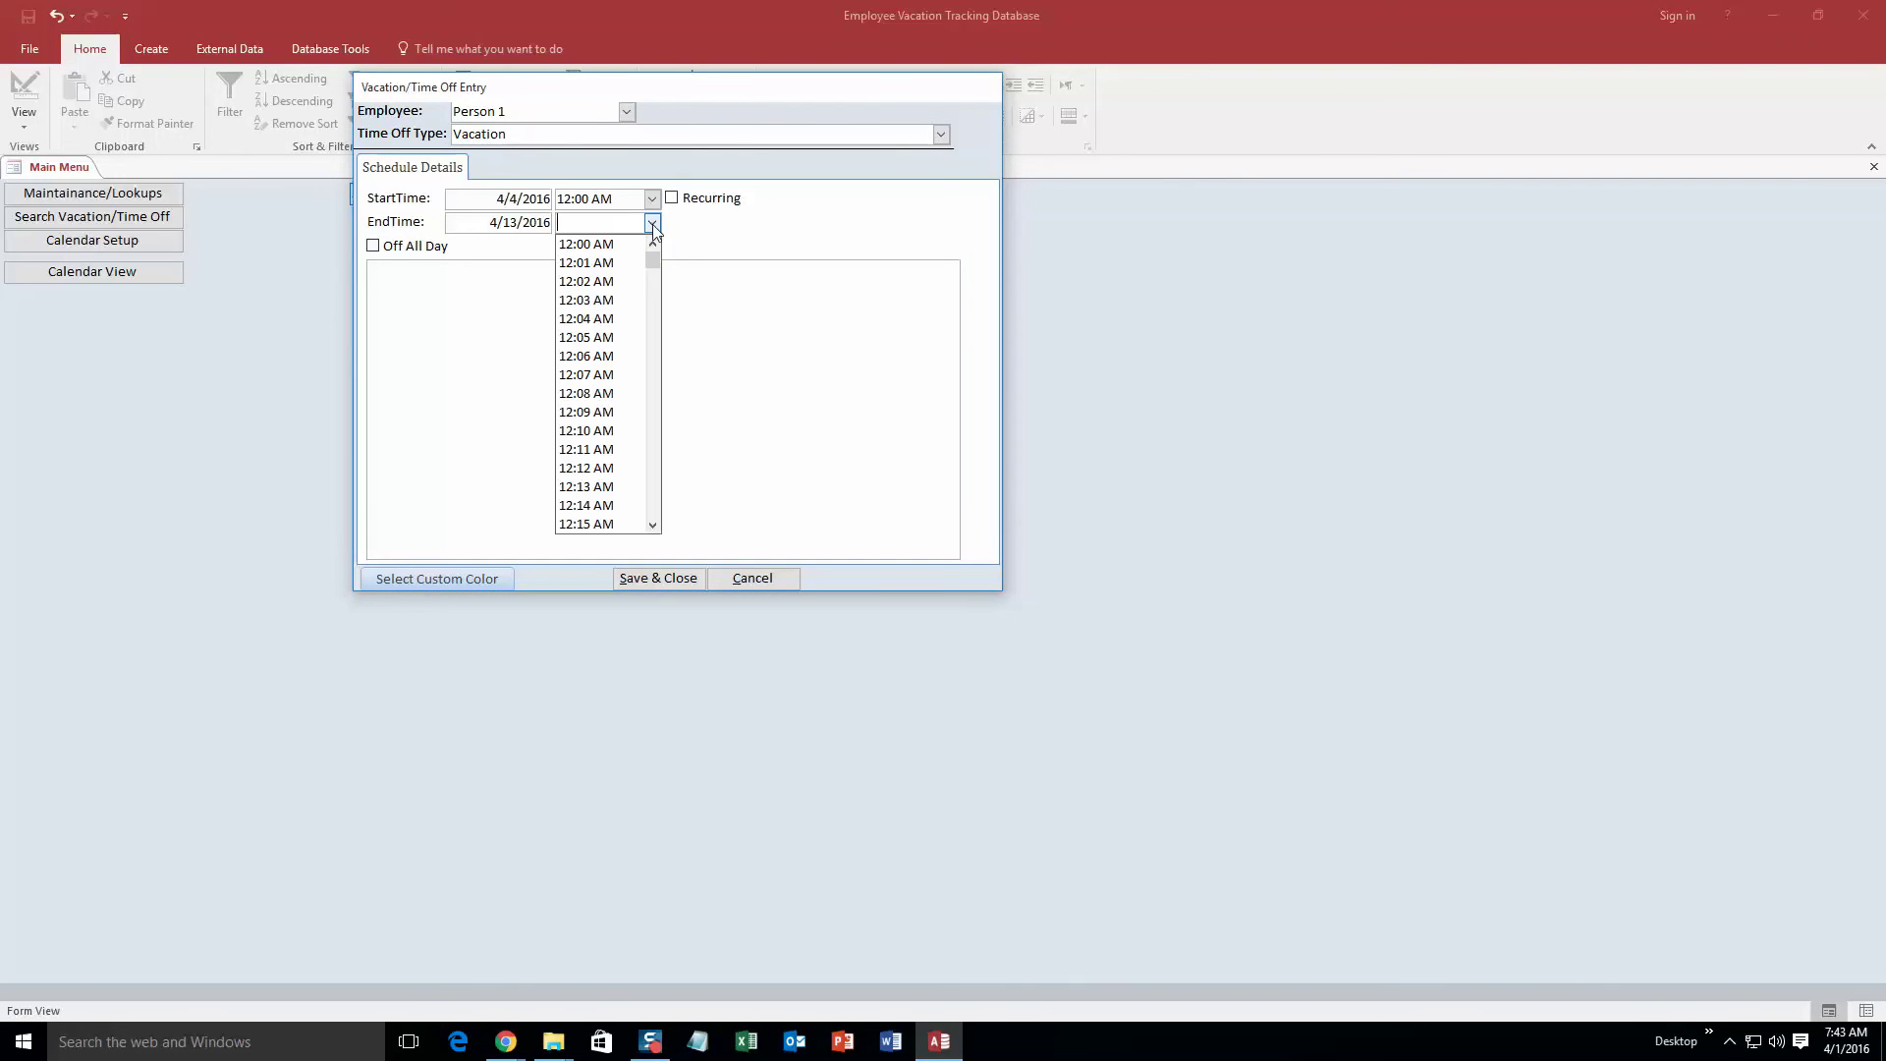
left_click_drag(655, 267, 660, 521)
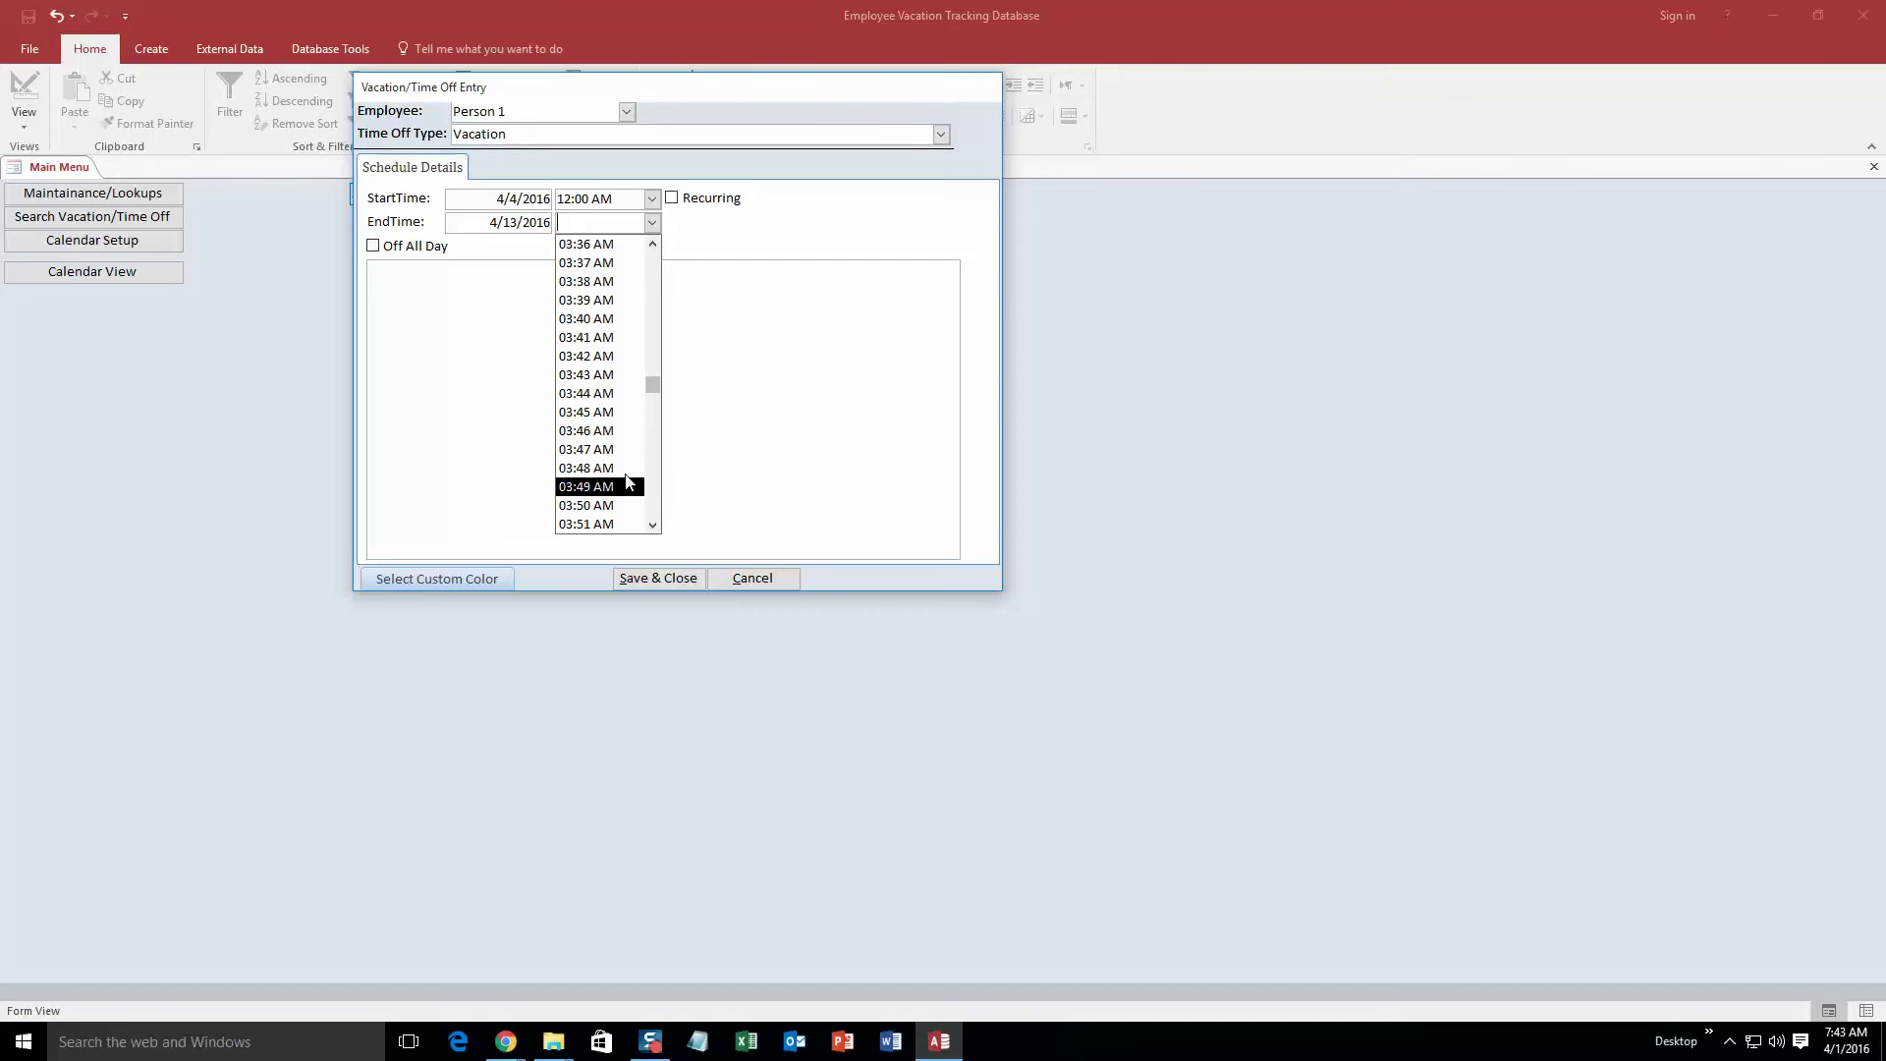
scroll(593, 452, "down", 9)
scroll(593, 452, "down", 13)
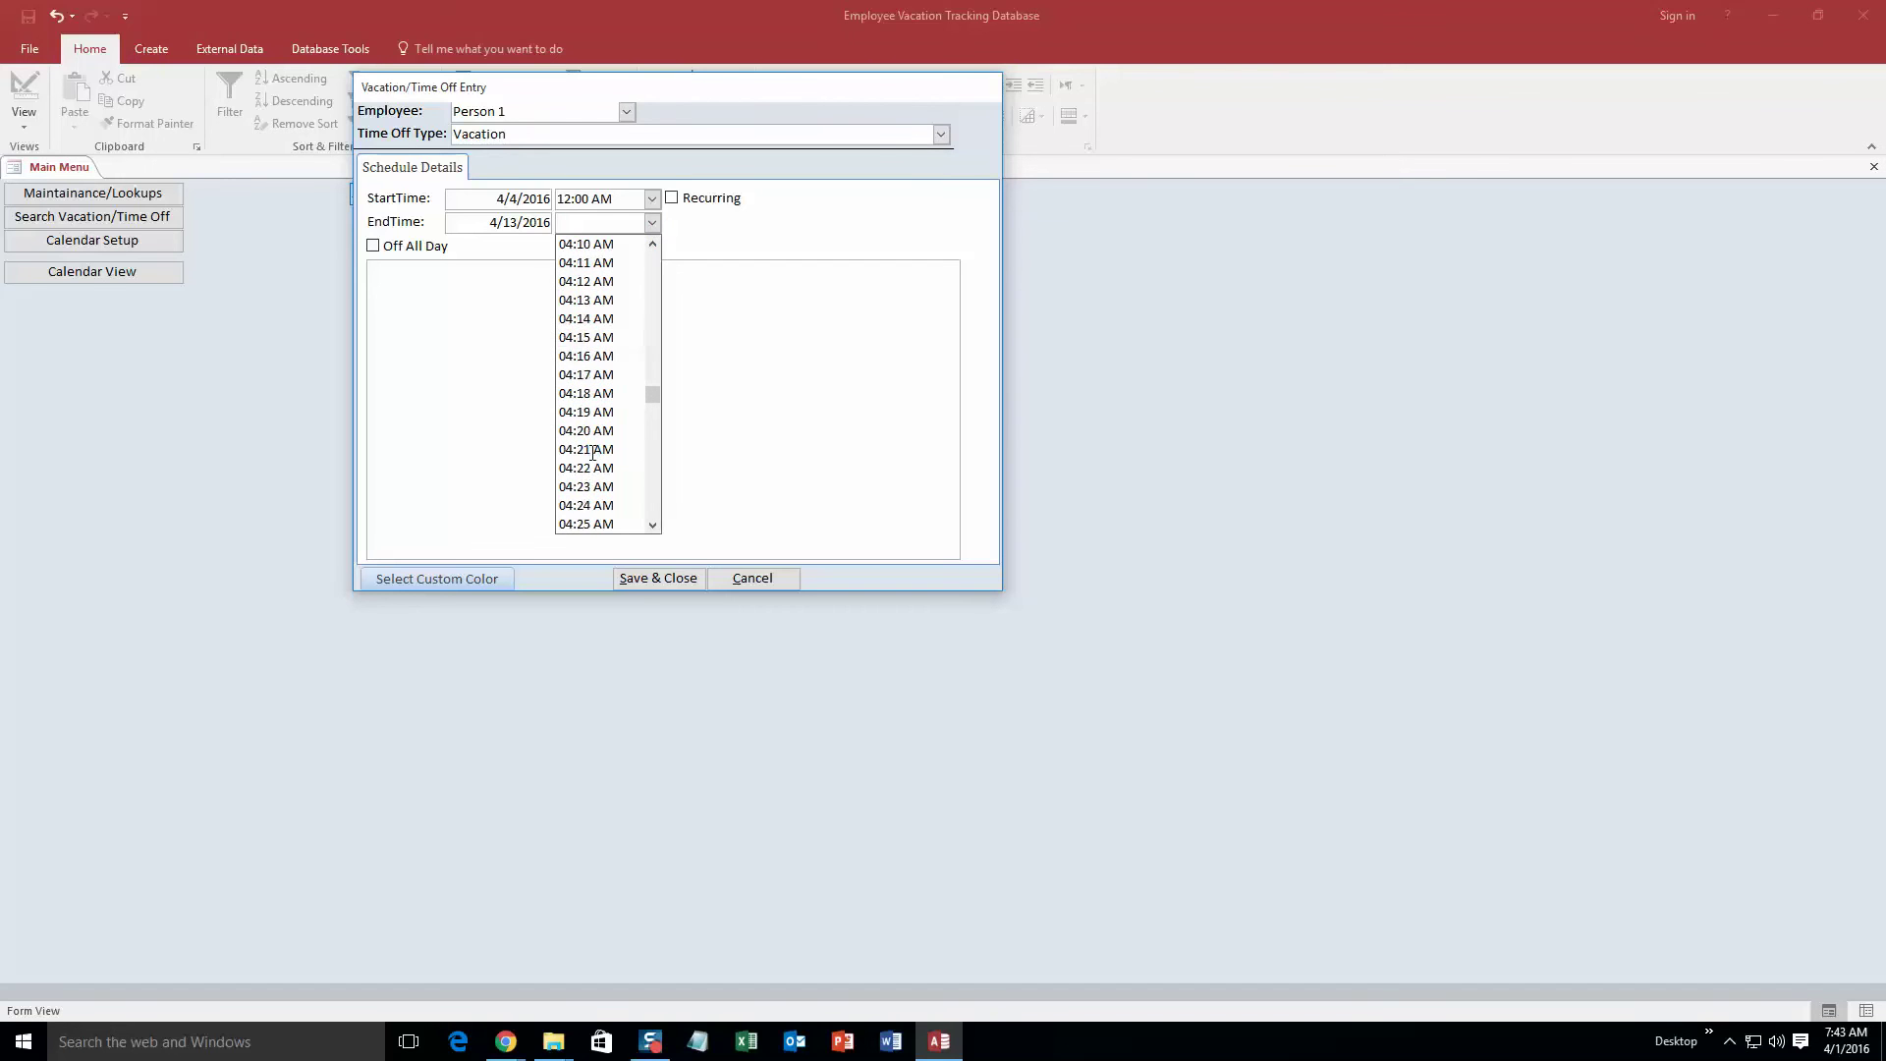
scroll(590, 451, "down", 10)
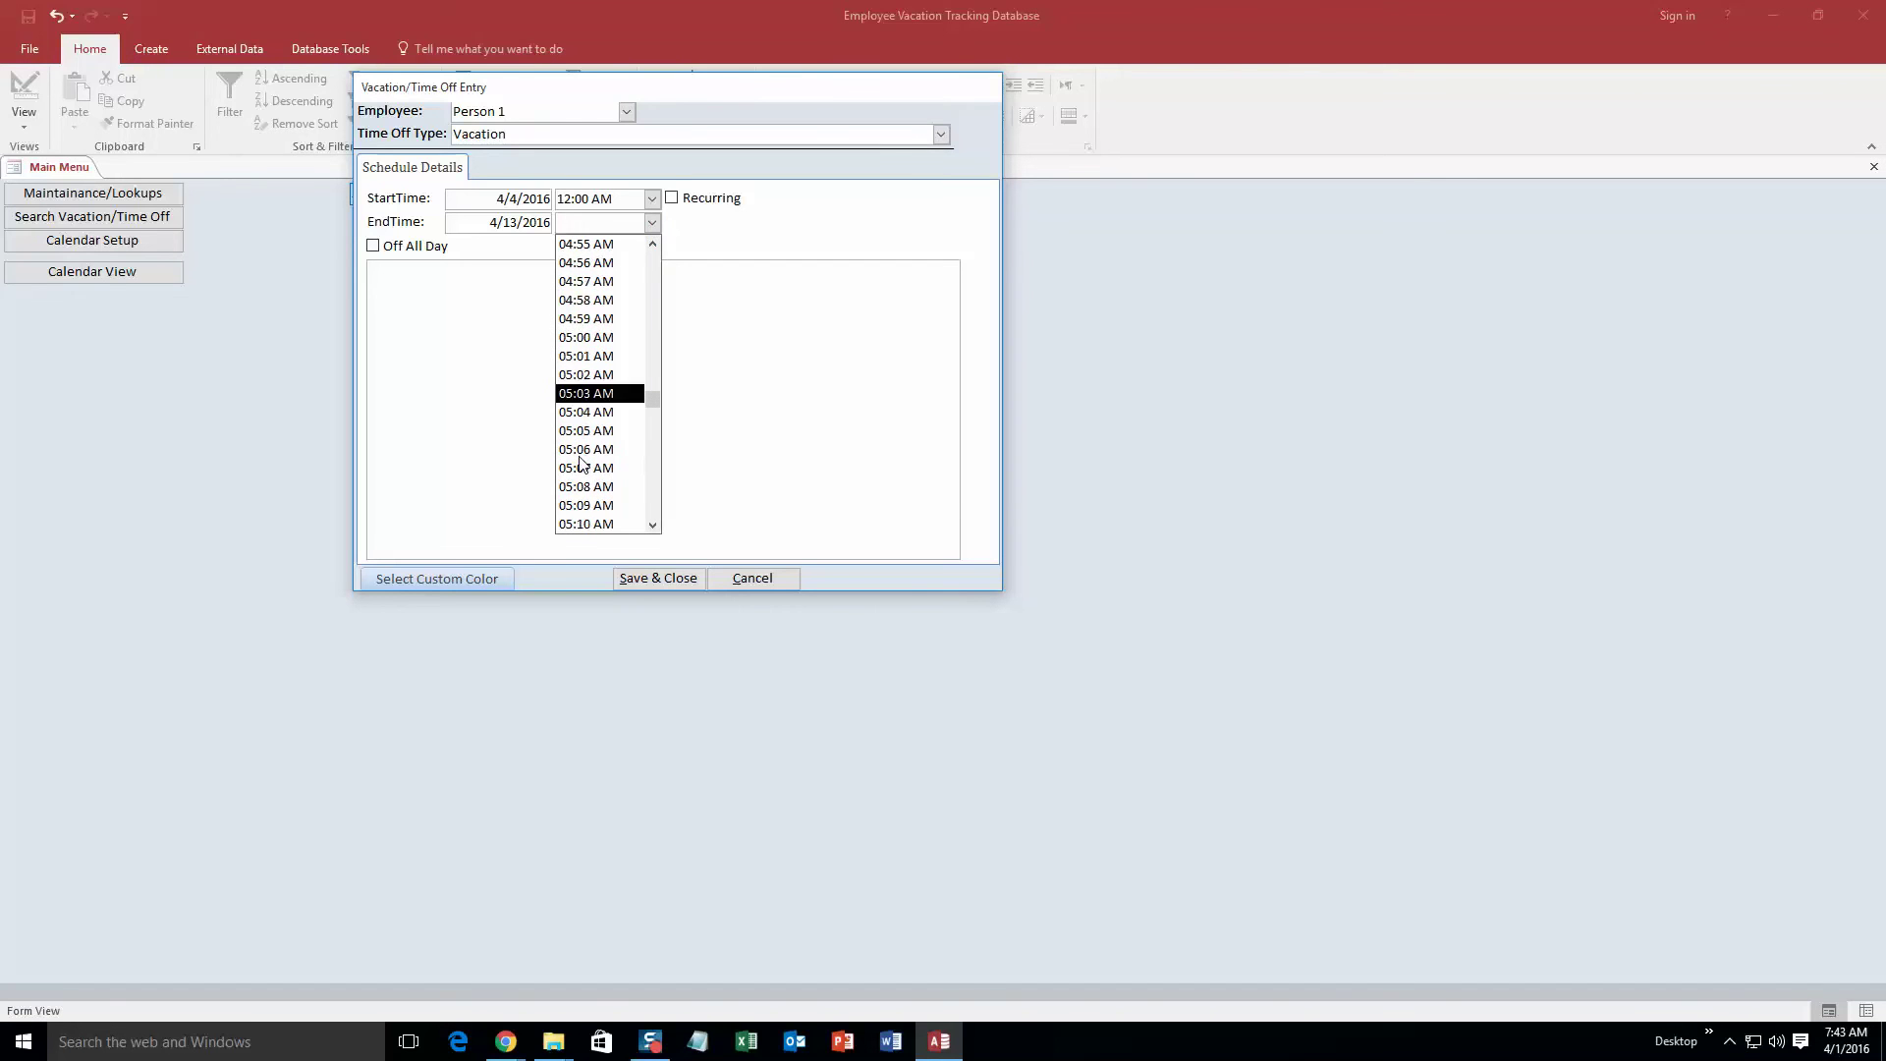
scroll(581, 456, "down", 2)
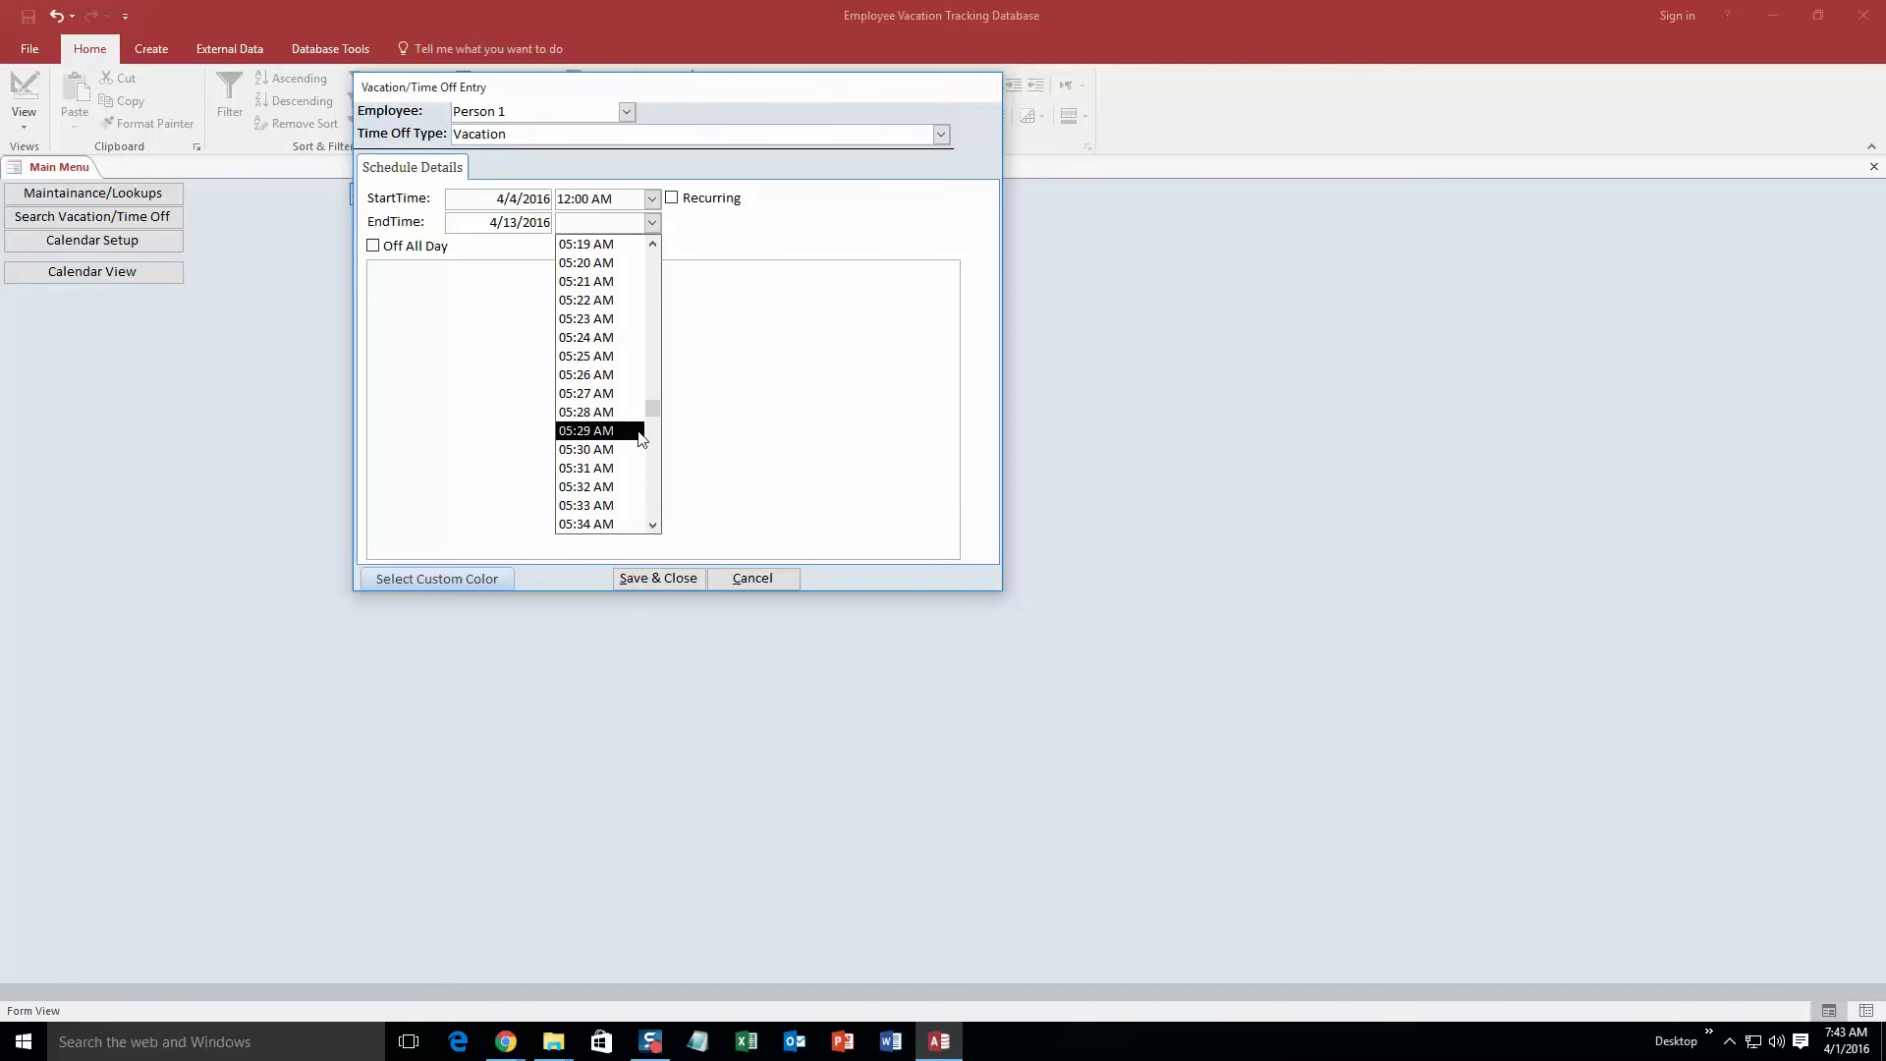
left_click_drag(652, 409, 650, 523)
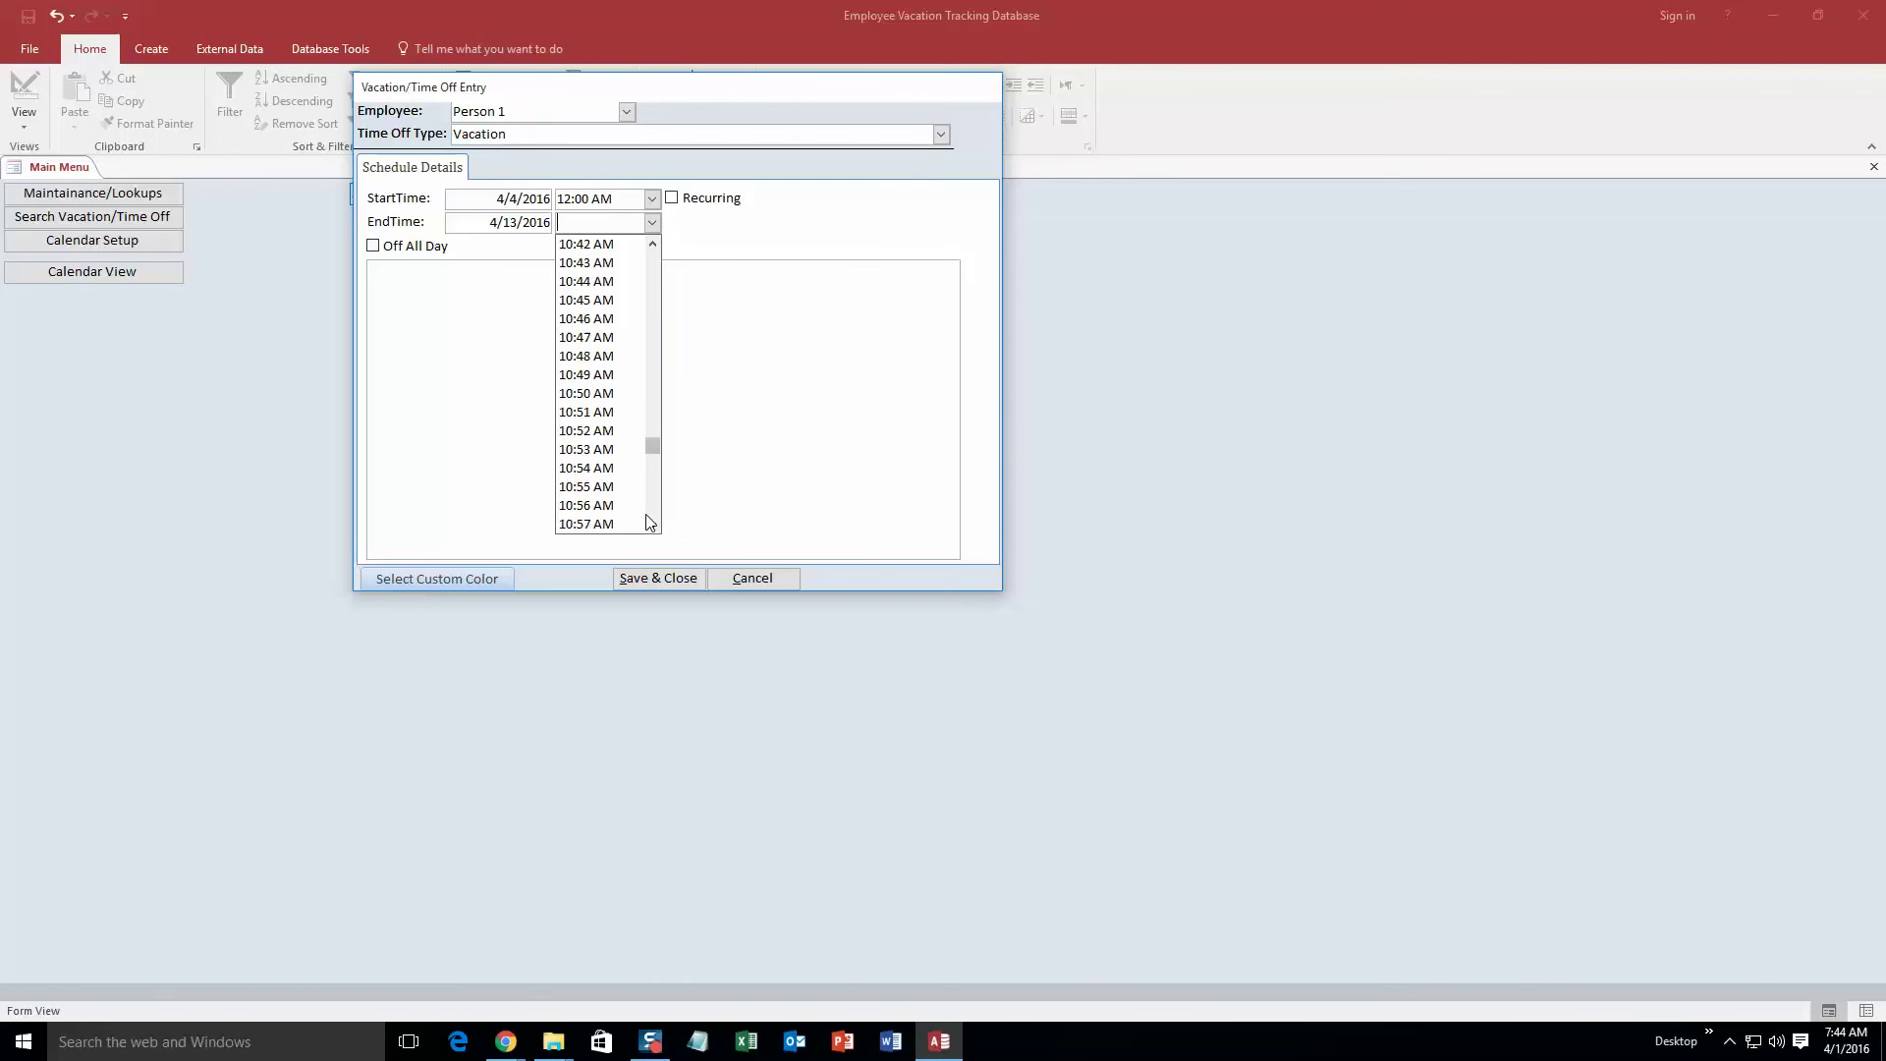
scroll(653, 471, "down", 7)
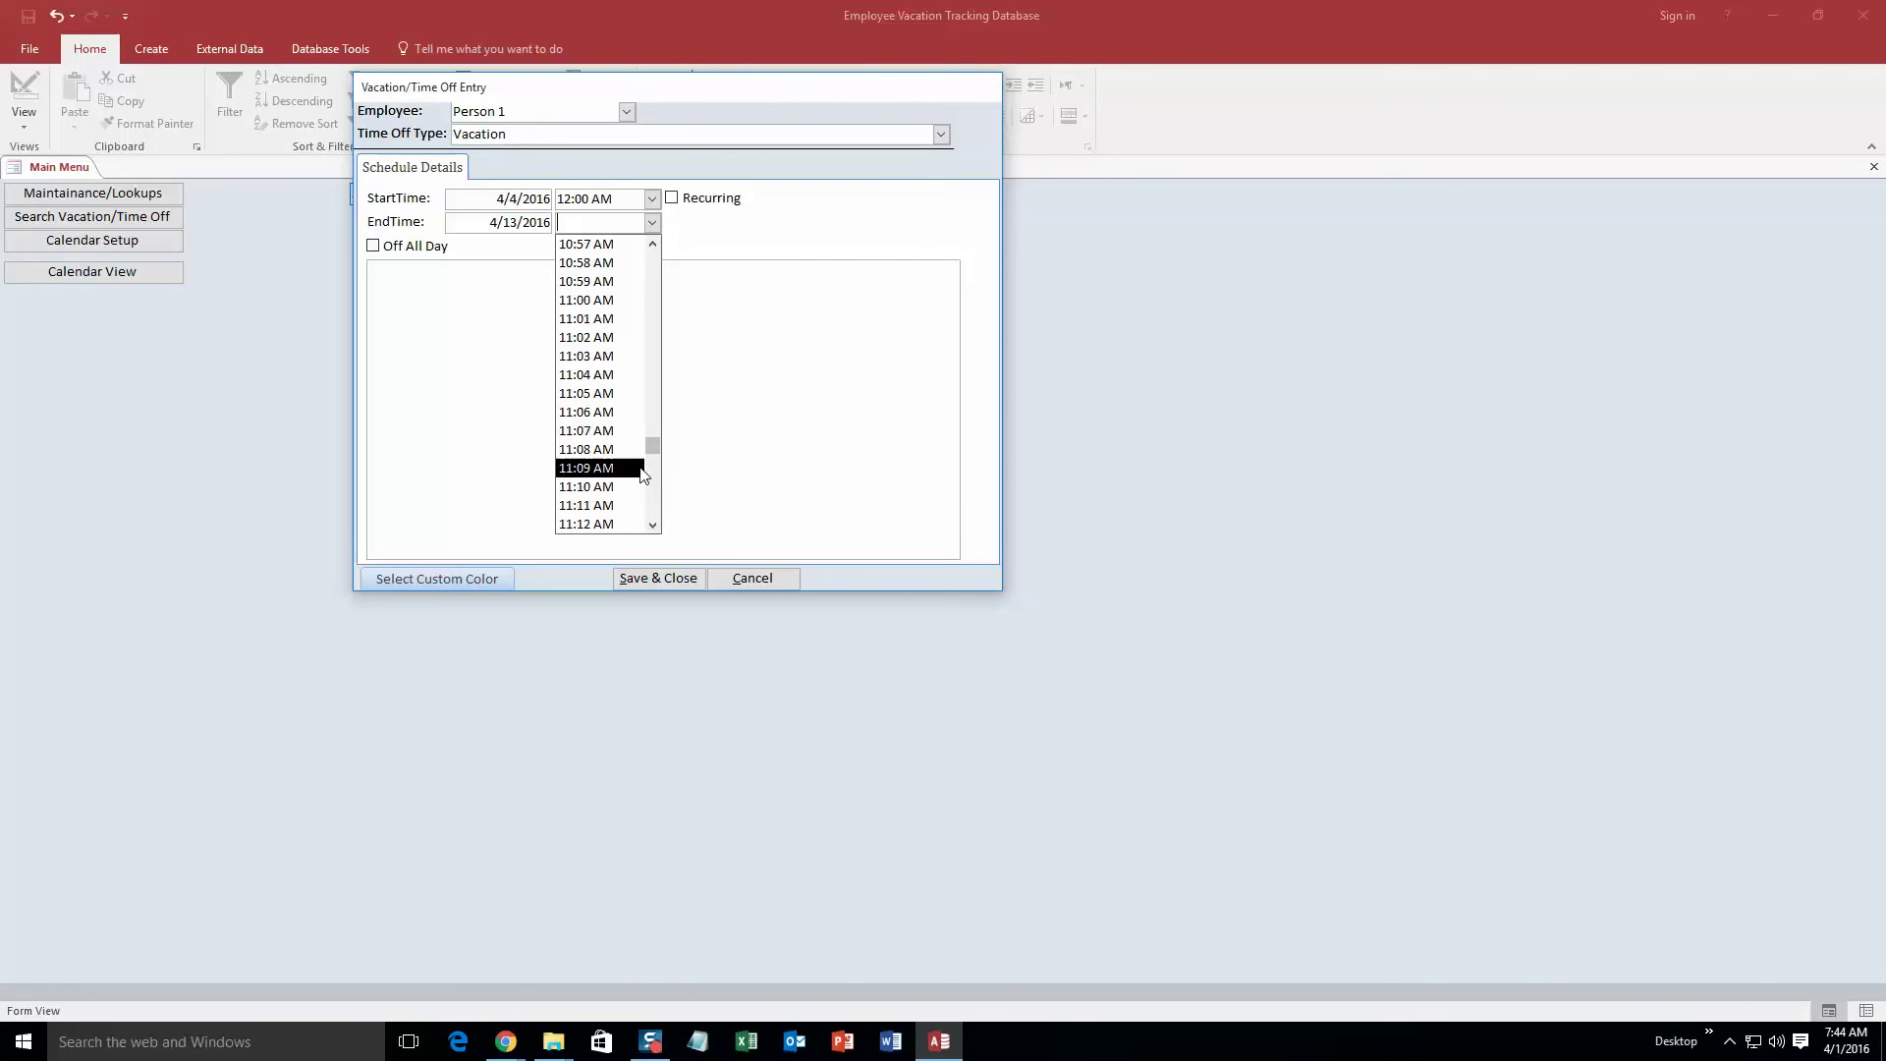
scroll(606, 485, "down", 8)
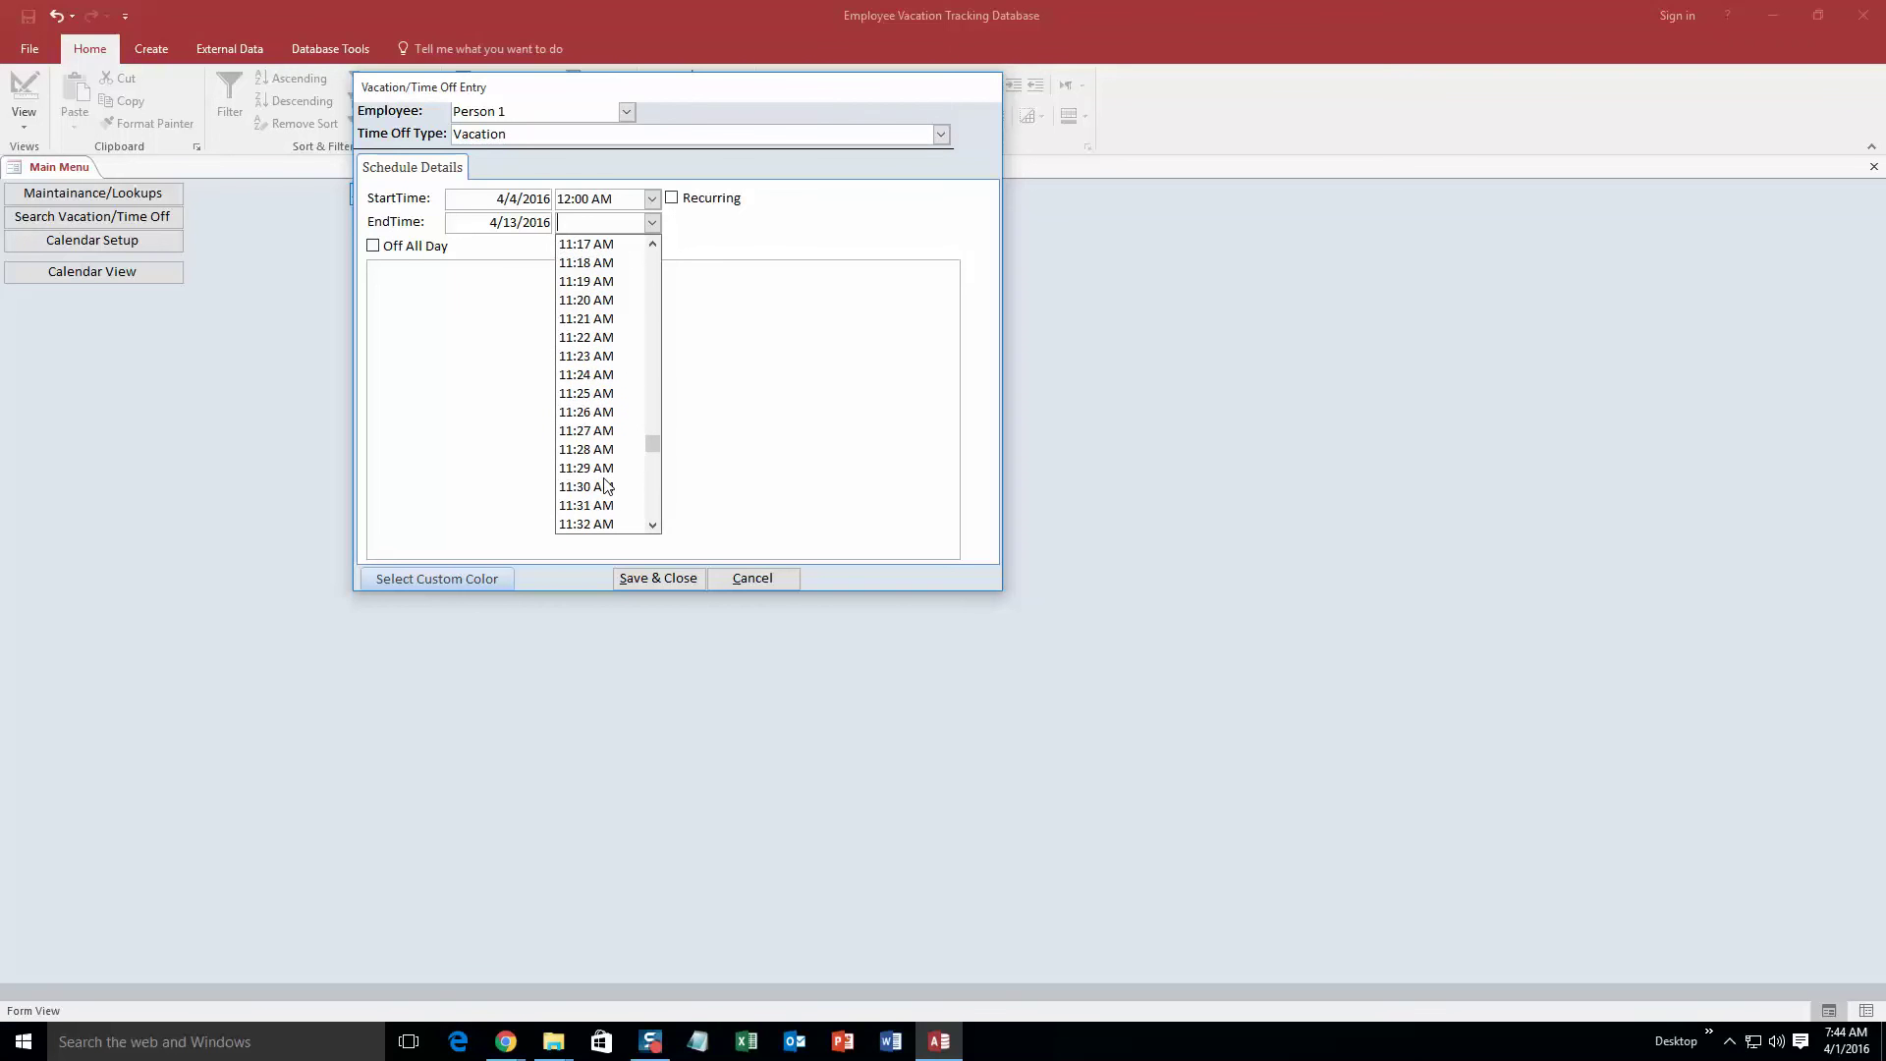
scroll(605, 486, "down", 5)
scroll(605, 486, "down", 5)
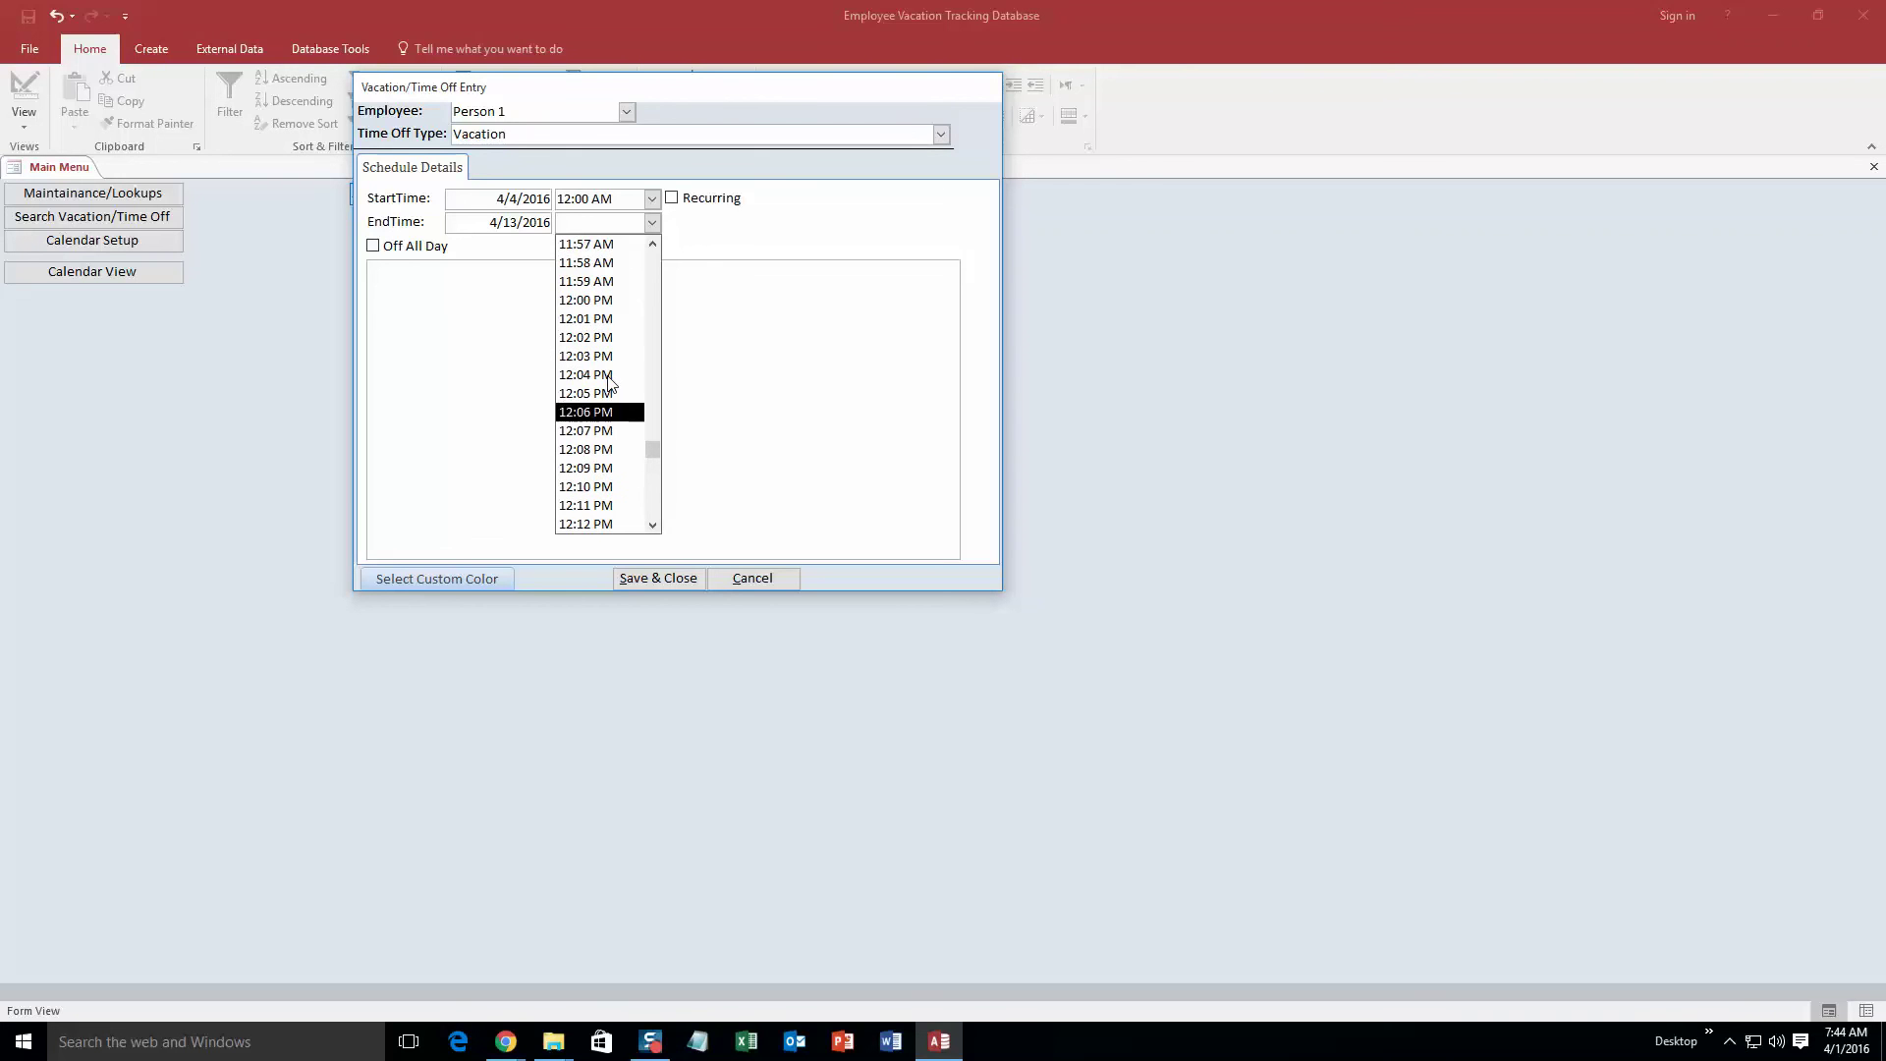
left_click(609, 318)
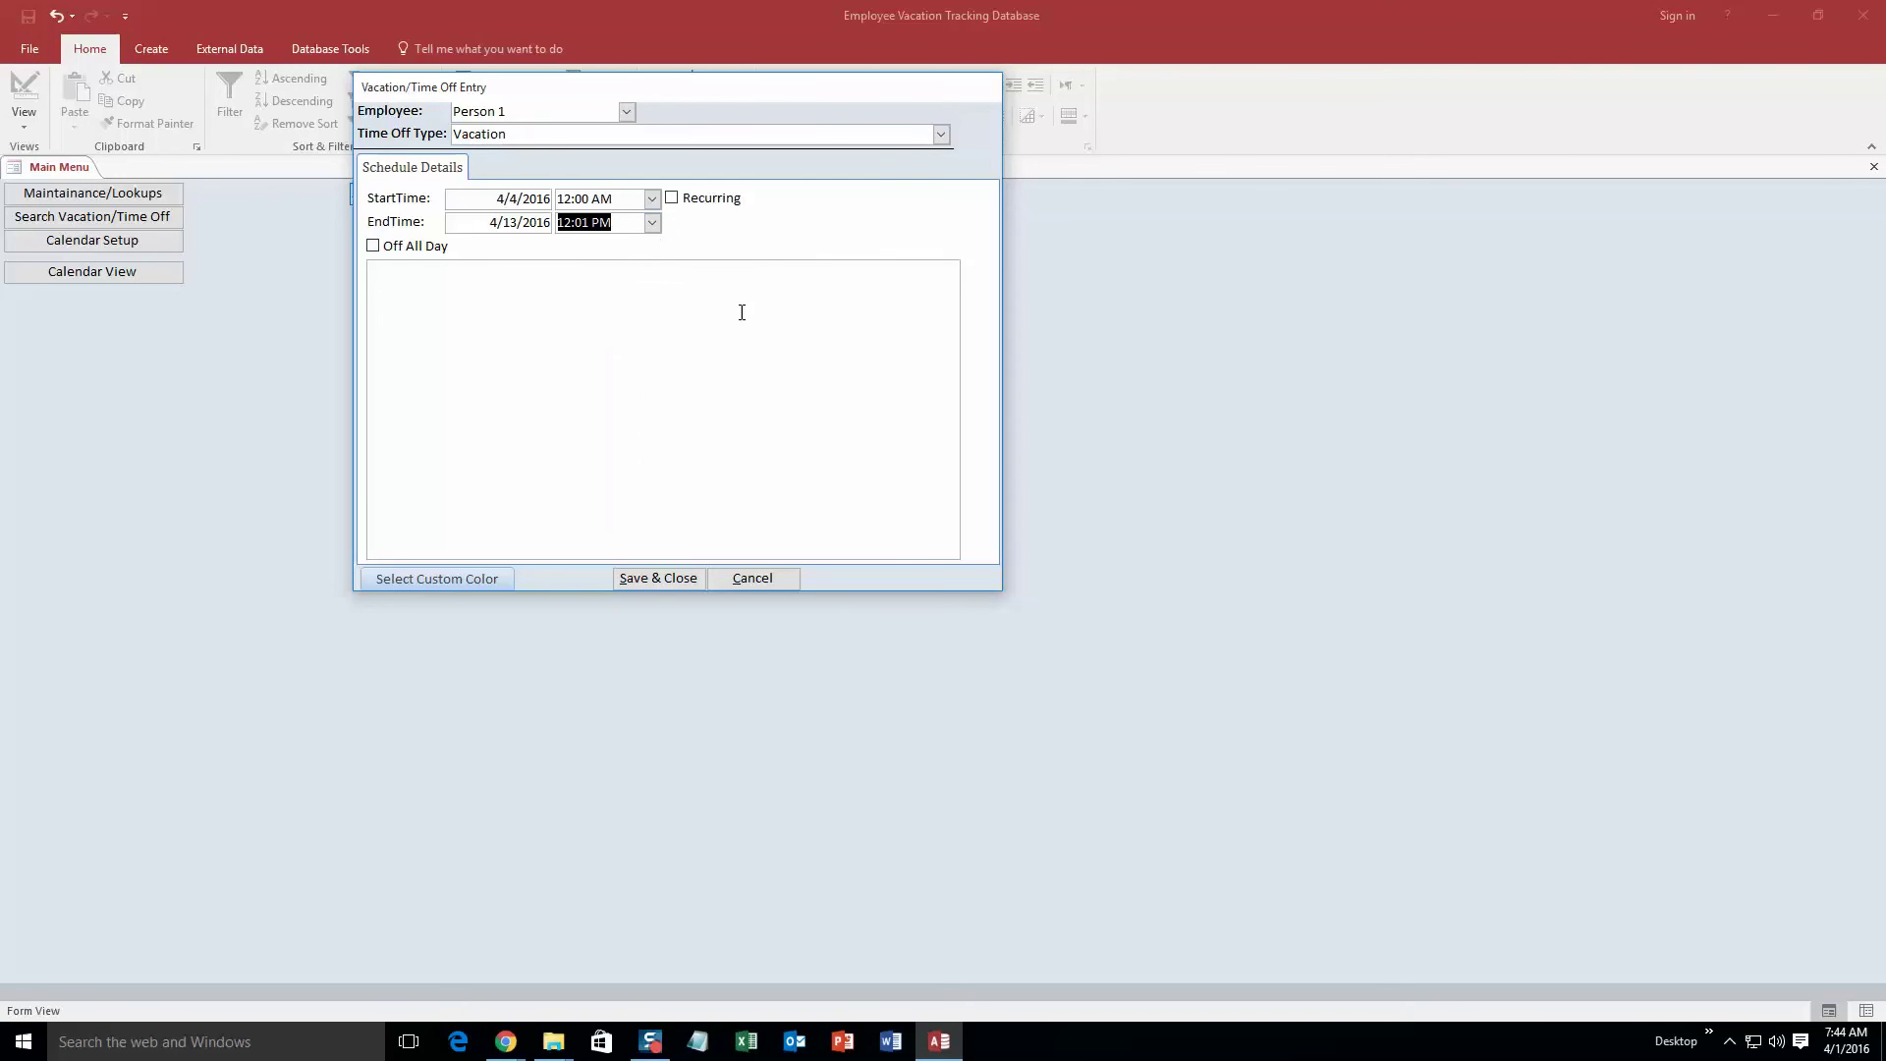
- Give the entry a bright green custom colour, then save and close the form
left_click(471, 578)
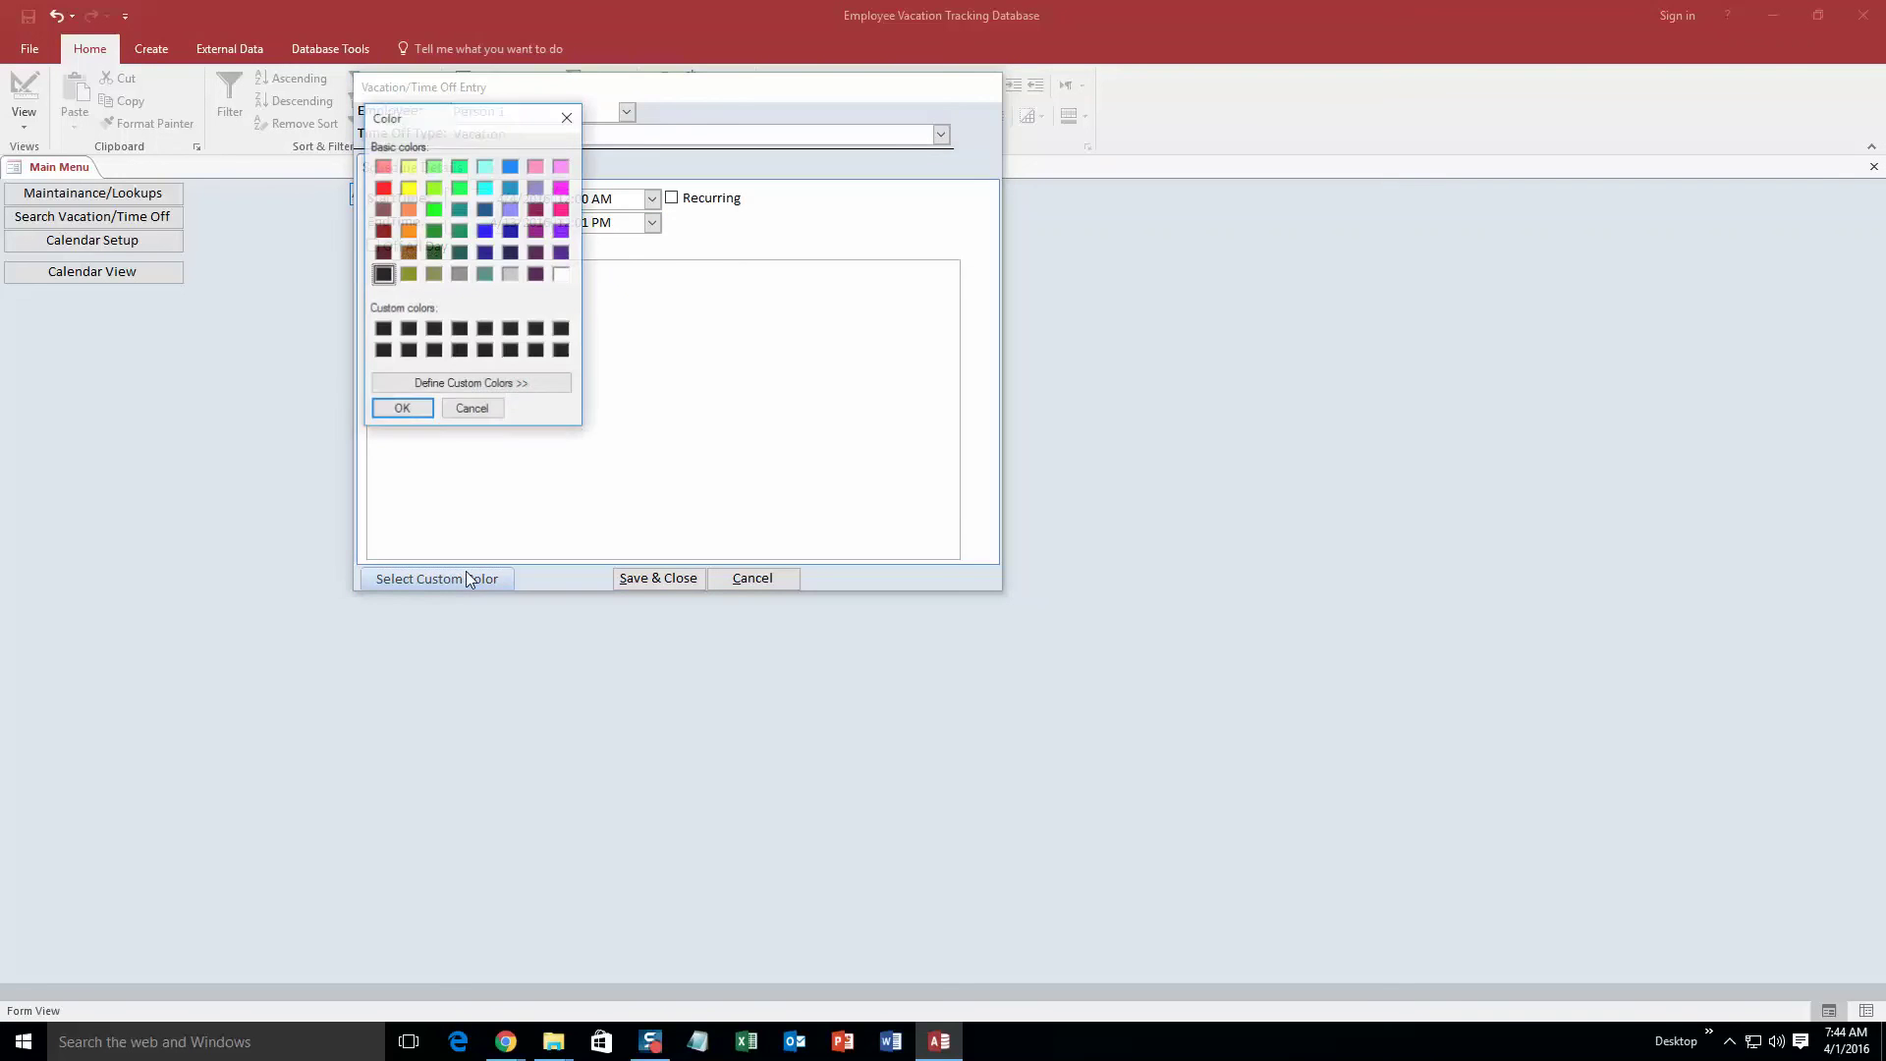
left_click(433, 209)
left_click(403, 408)
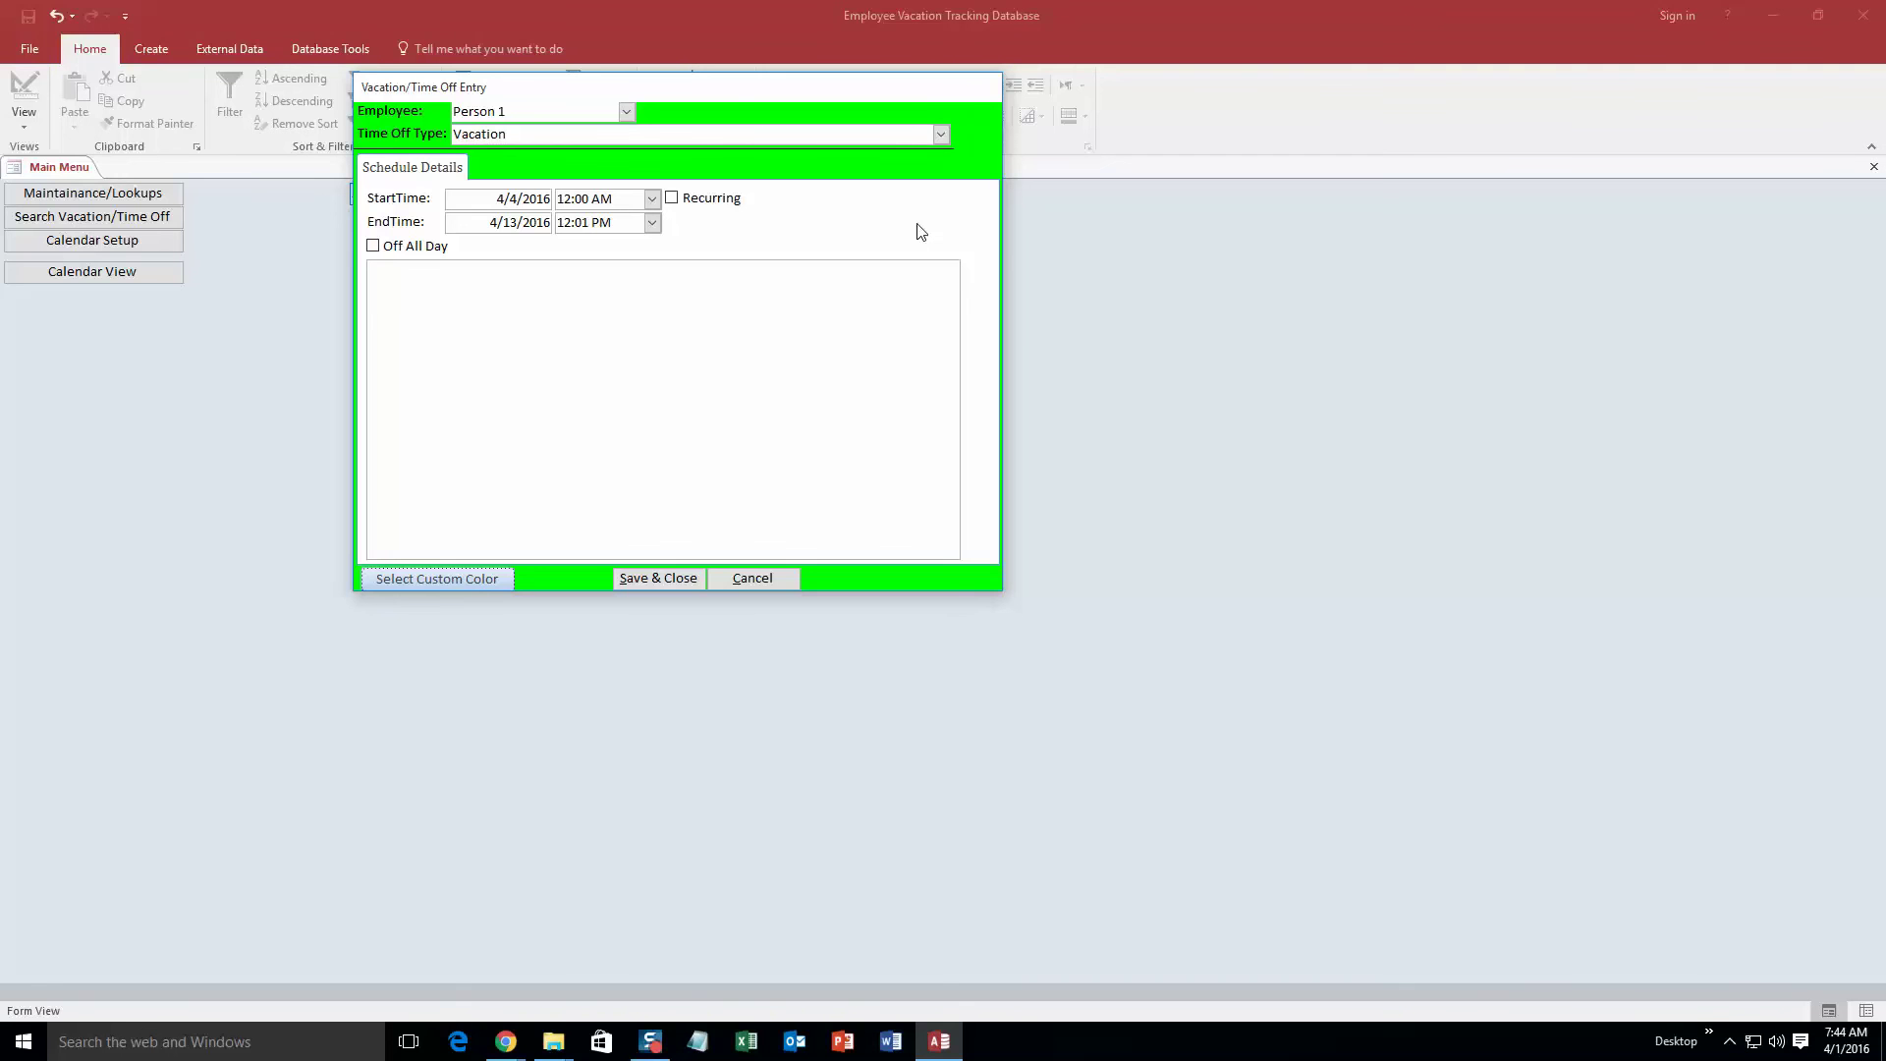
left_click(654, 579)
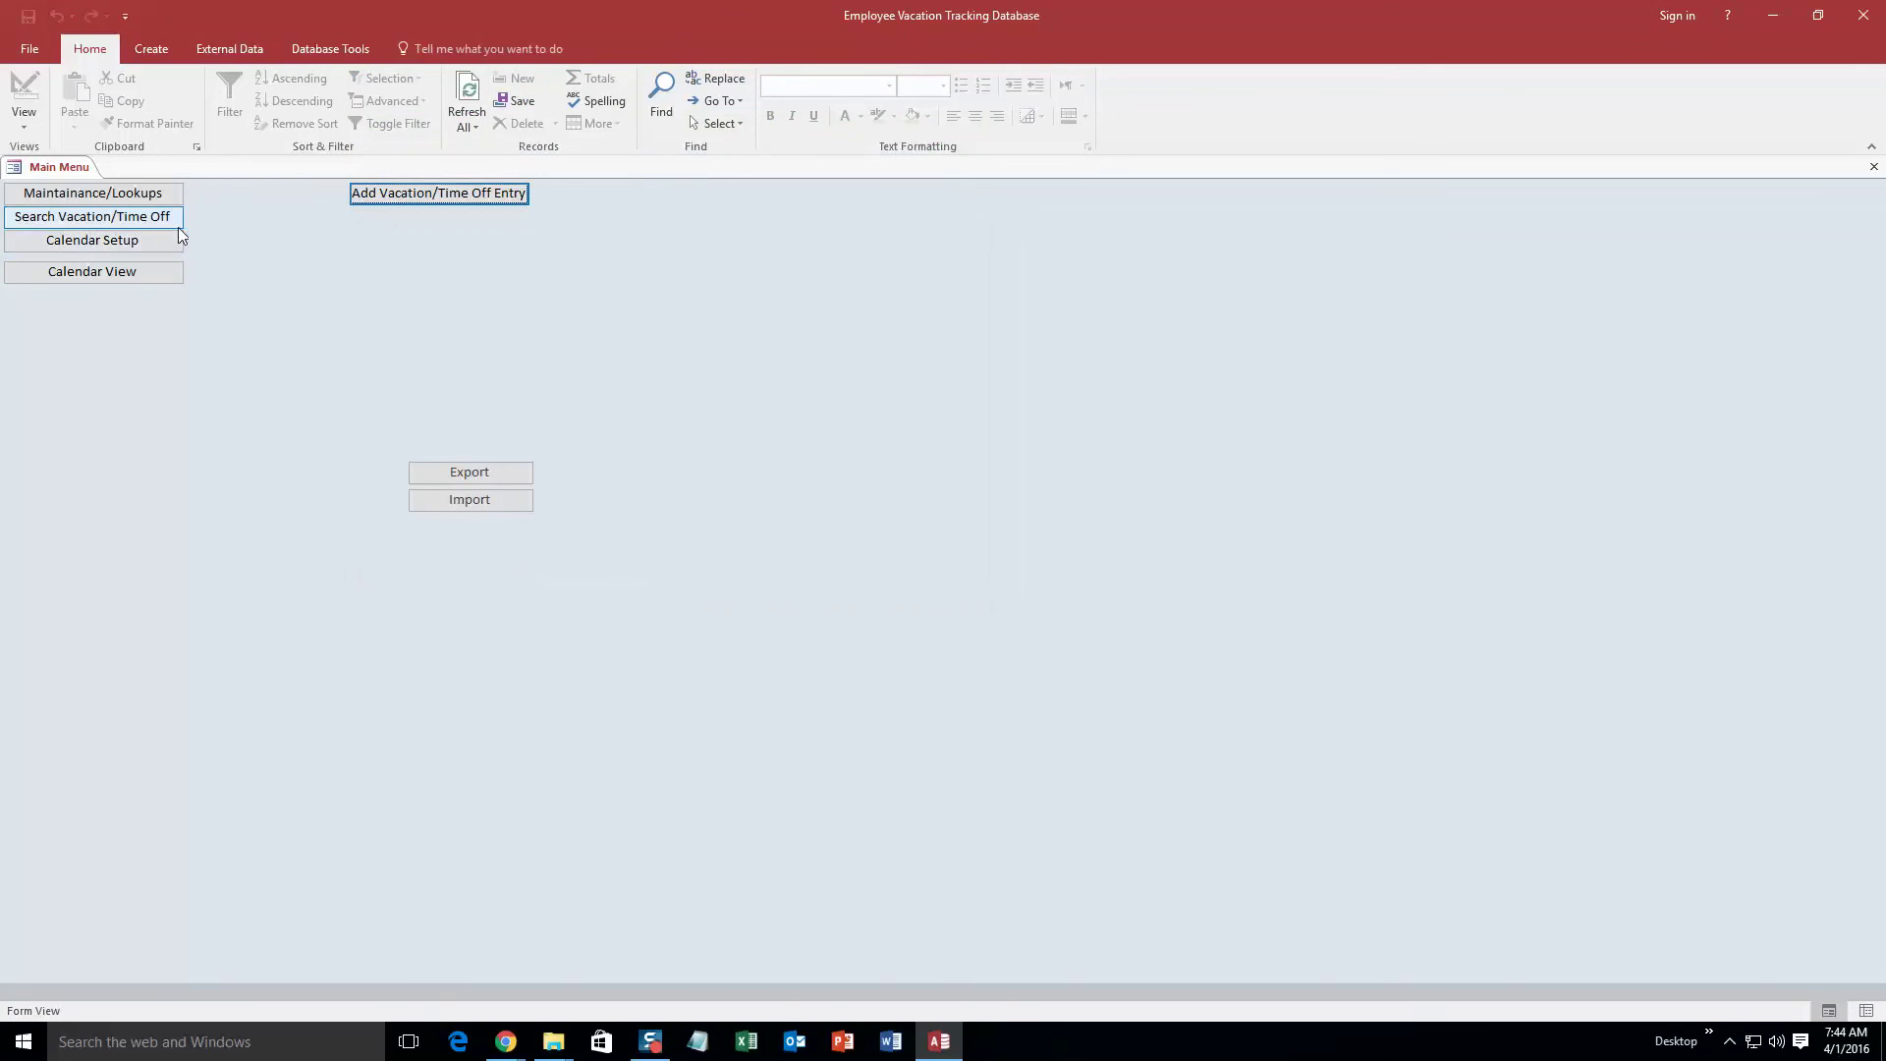
left_click(140, 279)
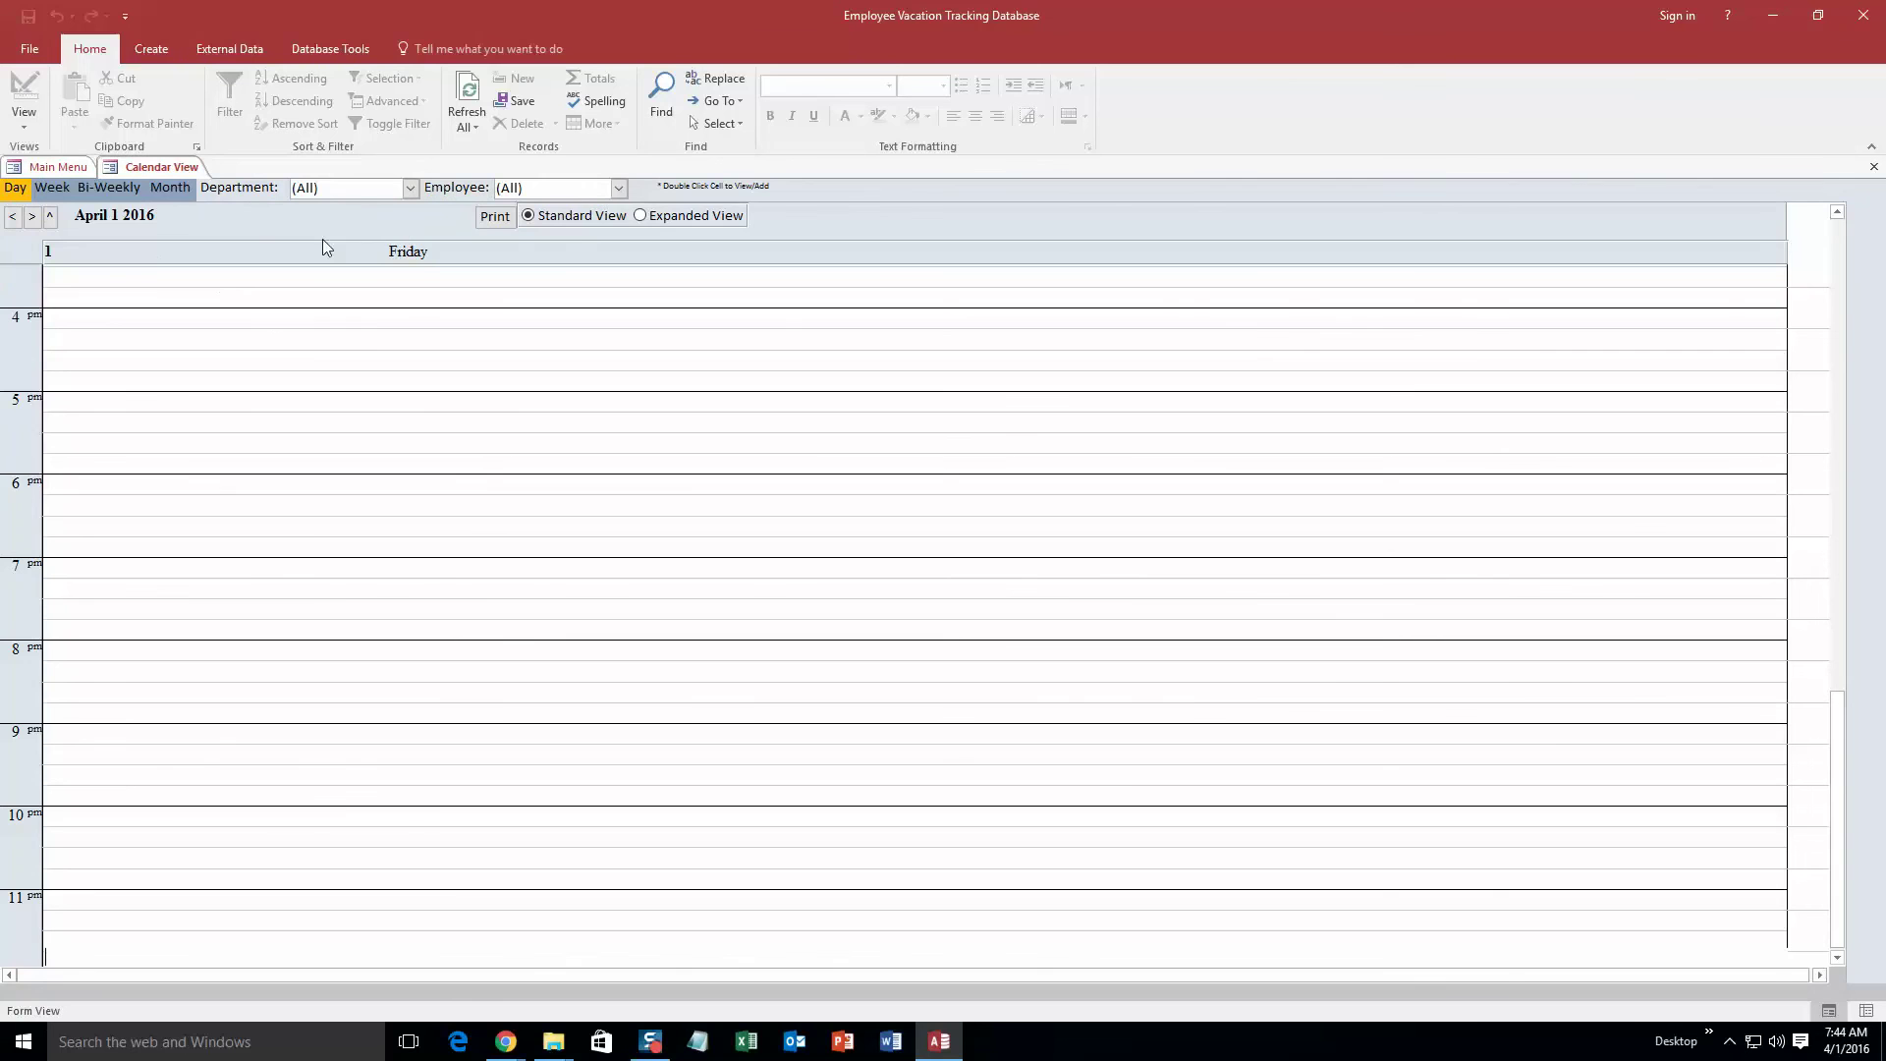
left_click(51, 188)
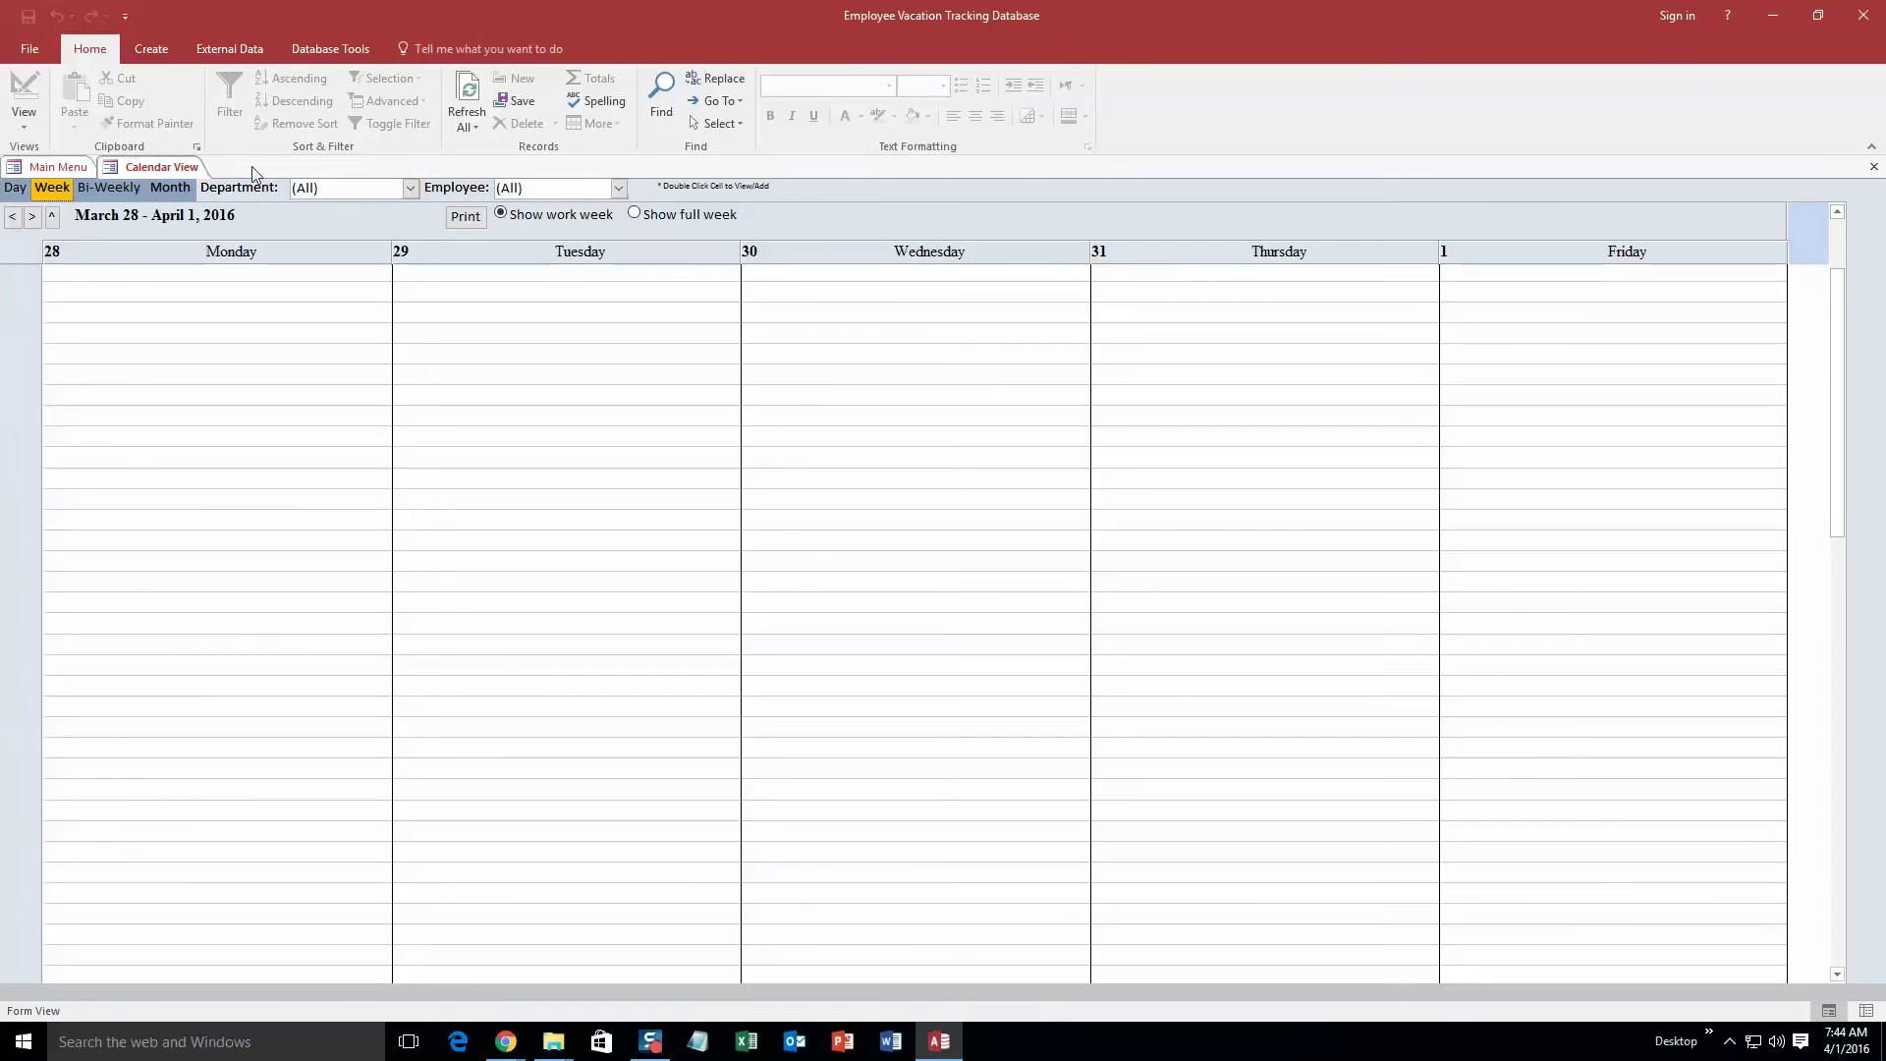
left_click(180, 188)
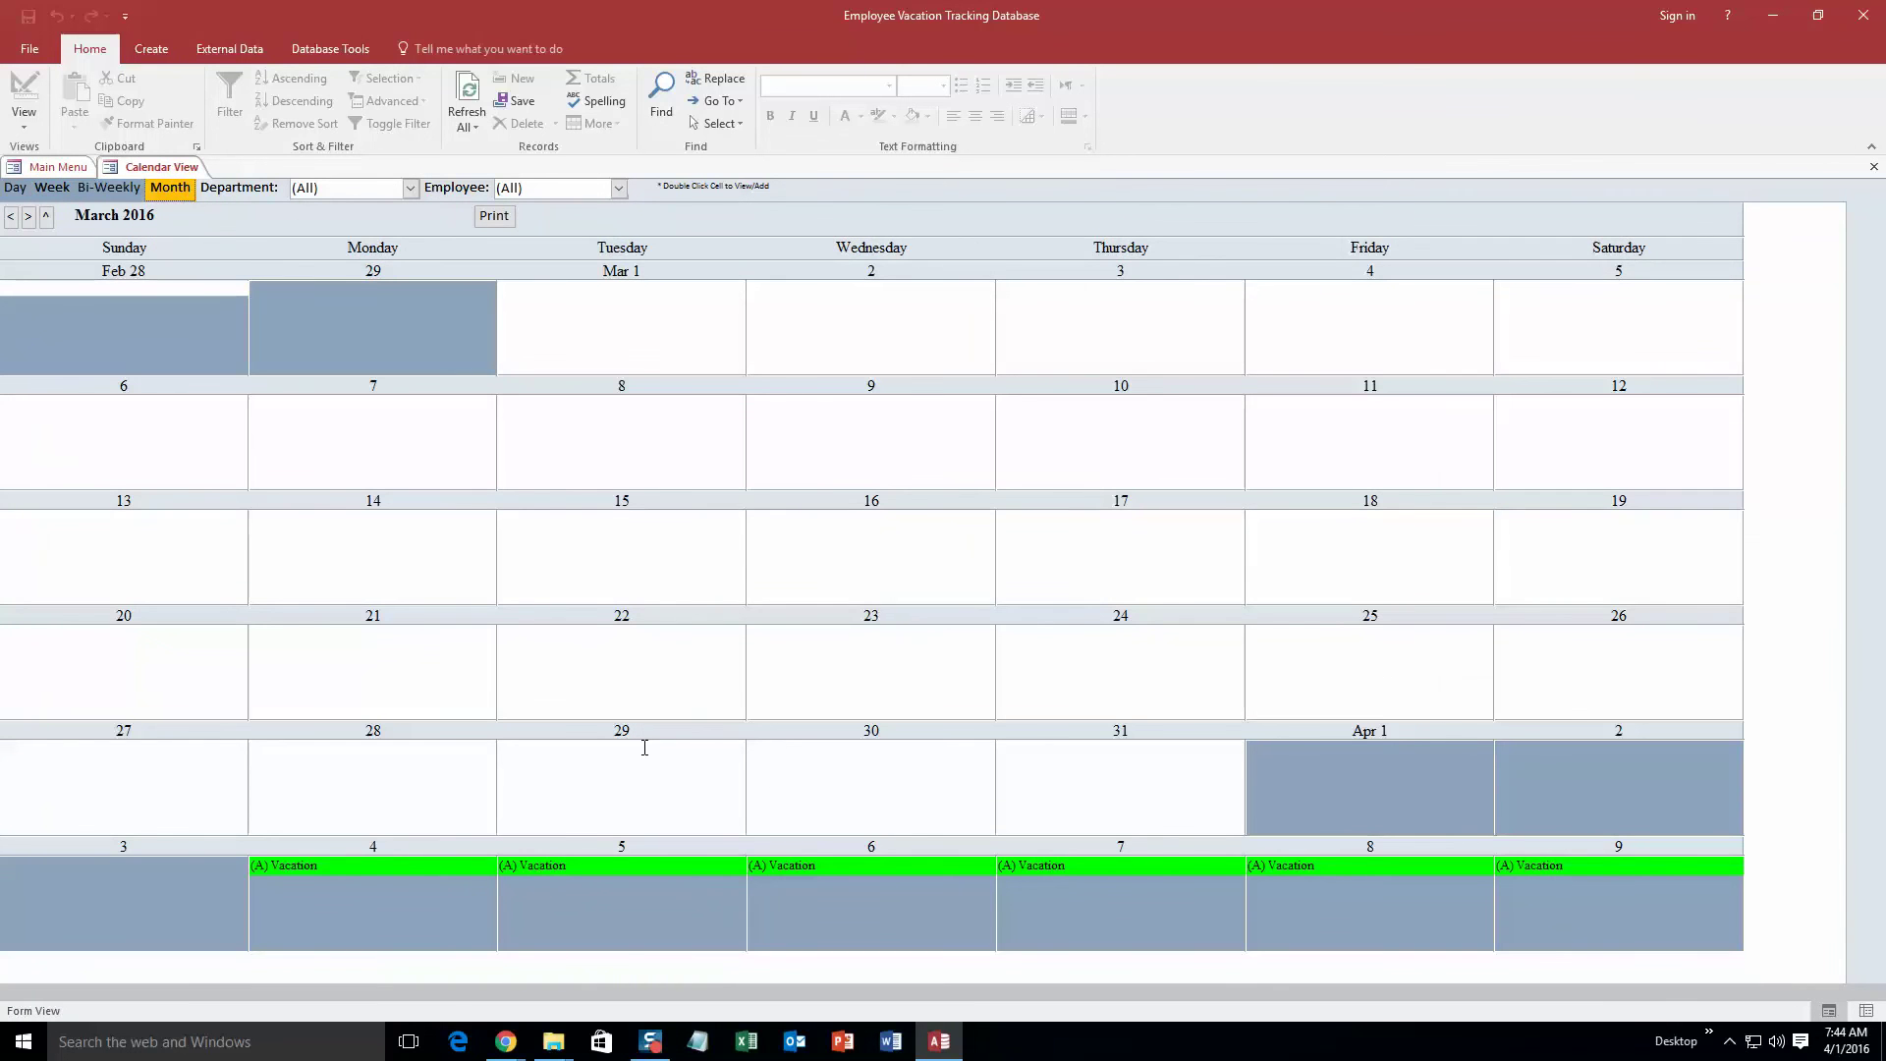
left_click(29, 217)
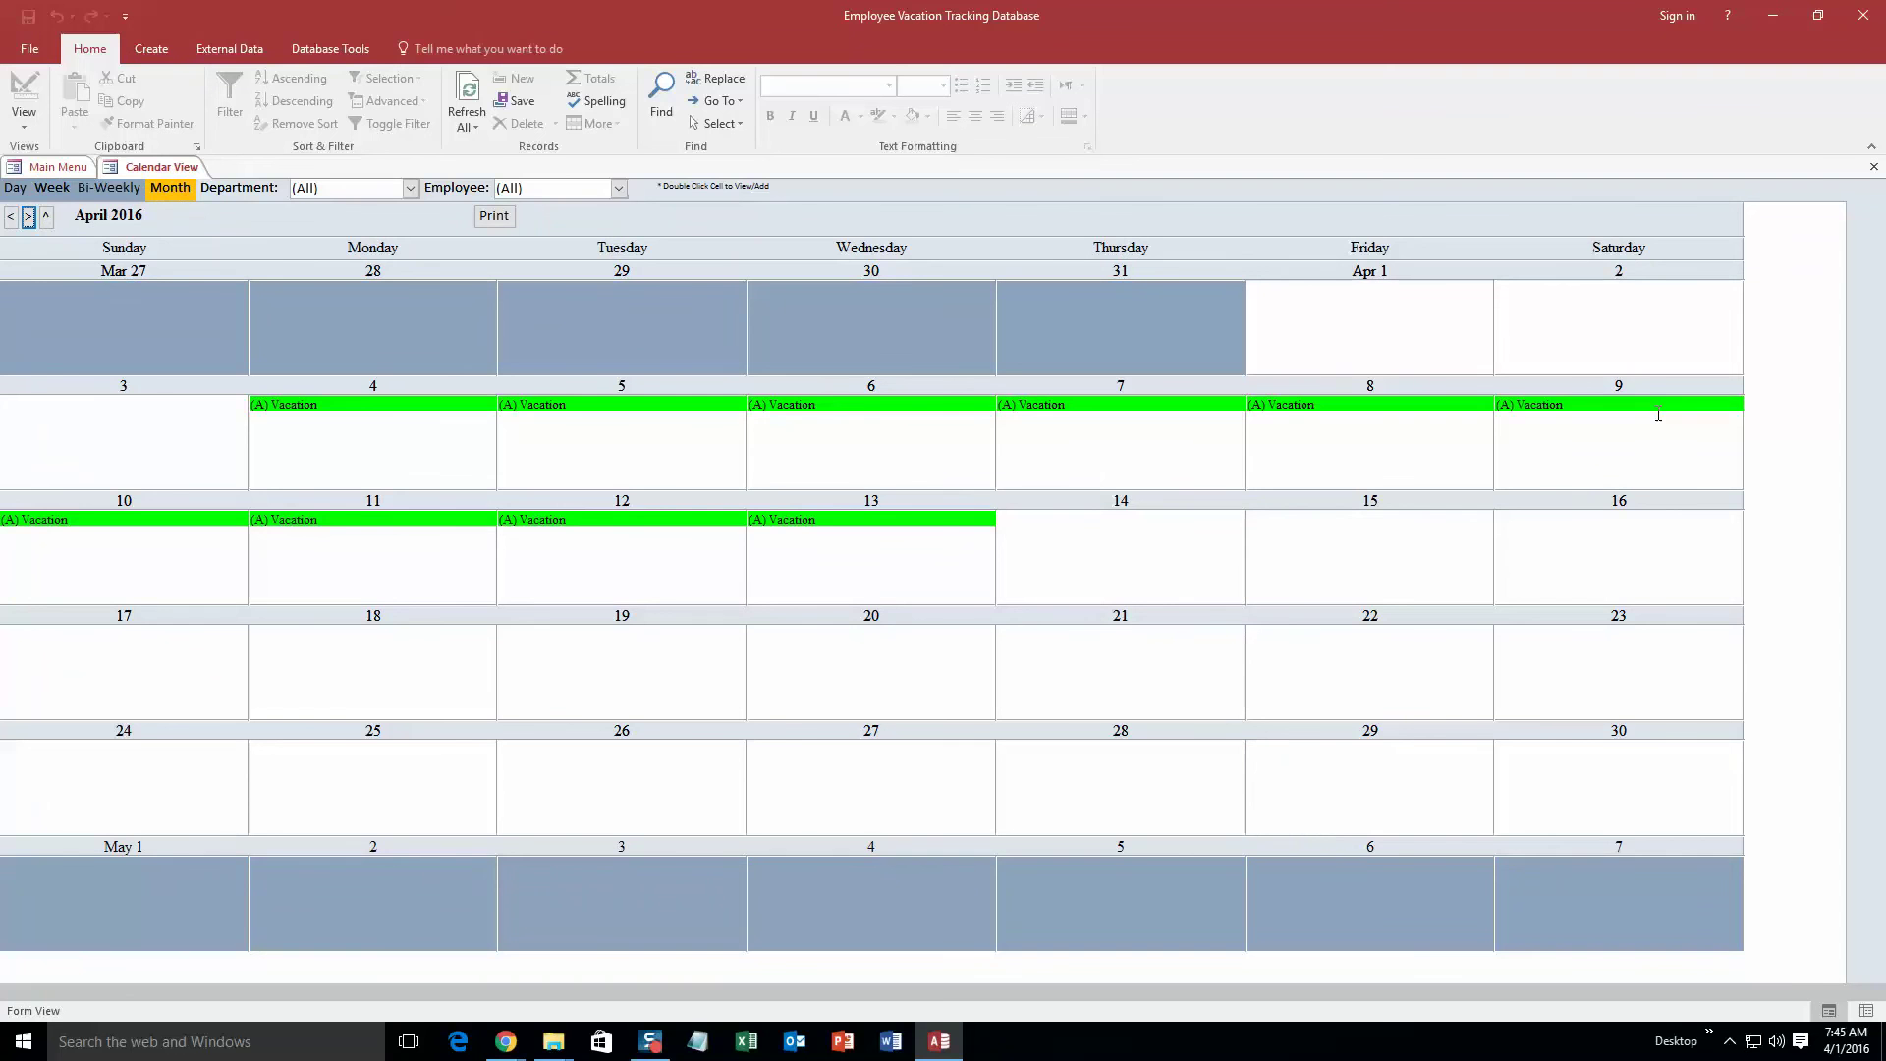
double_click(937, 522)
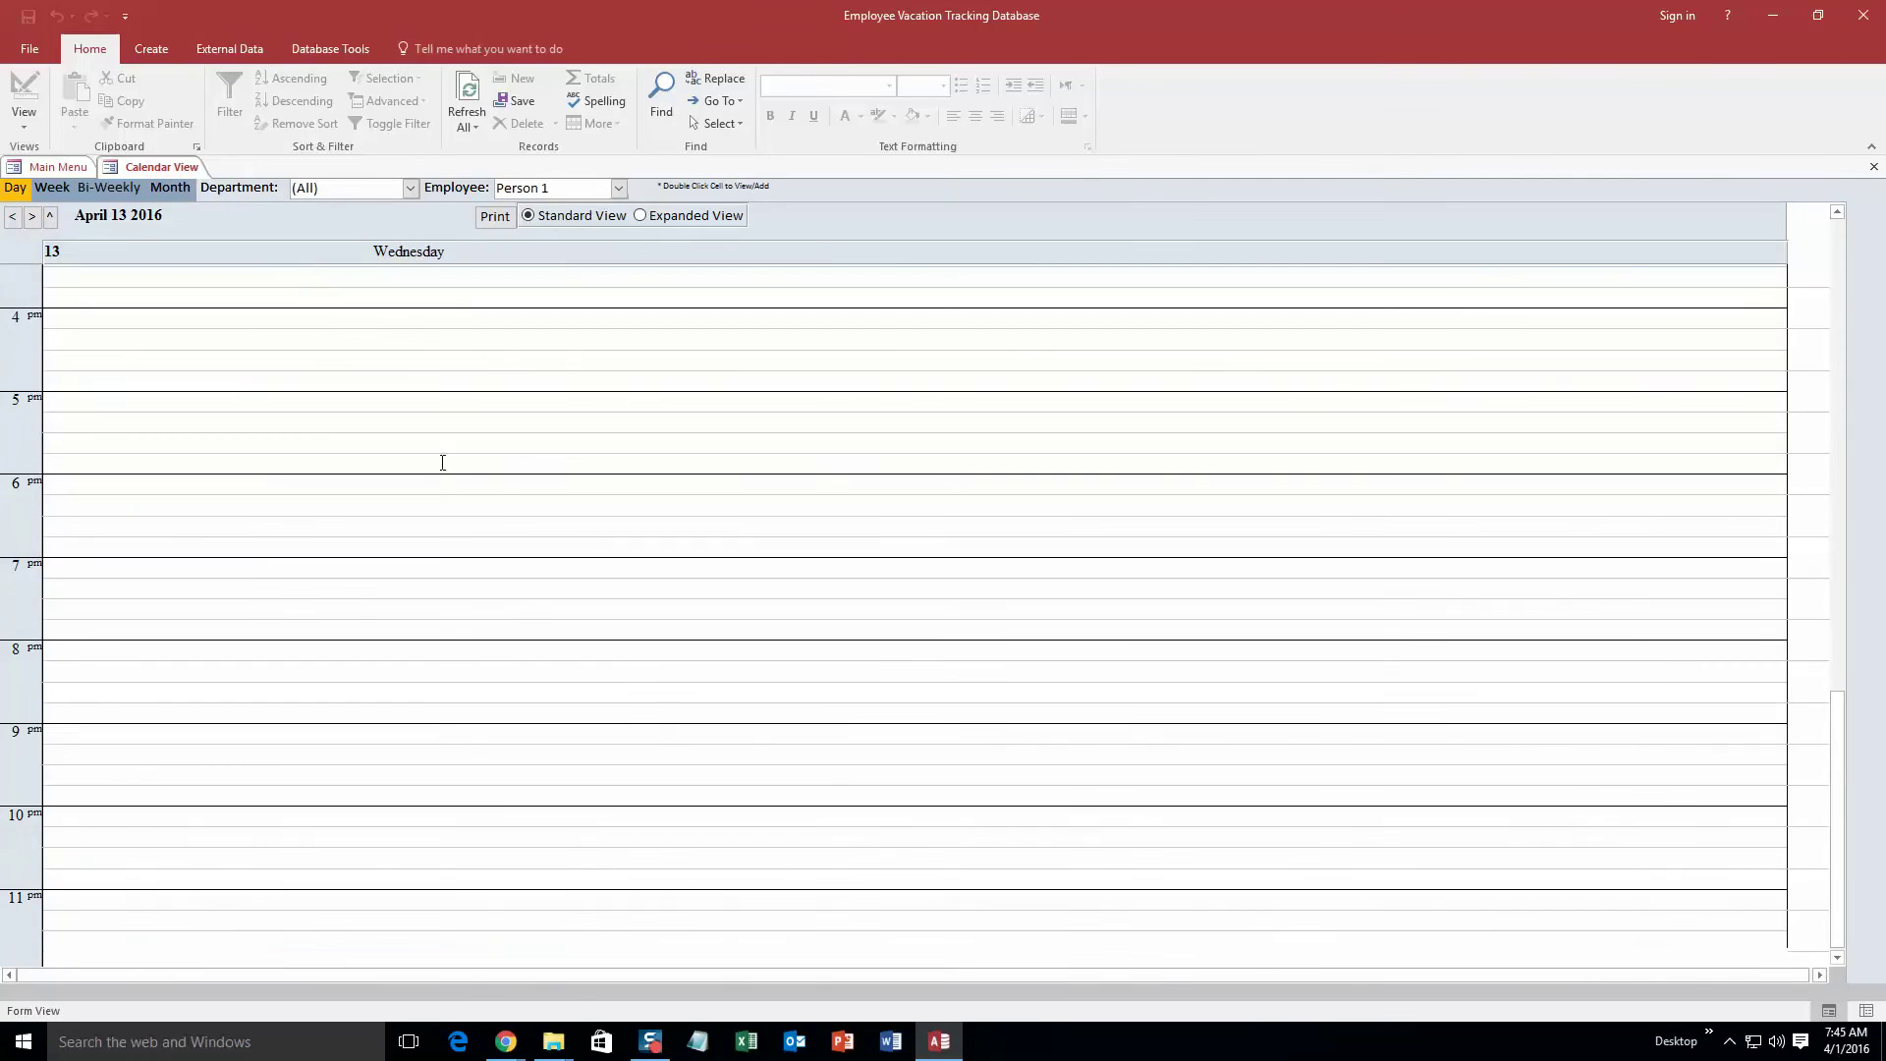
scroll(442, 463, "up", 10)
scroll(320, 790, "up", 5)
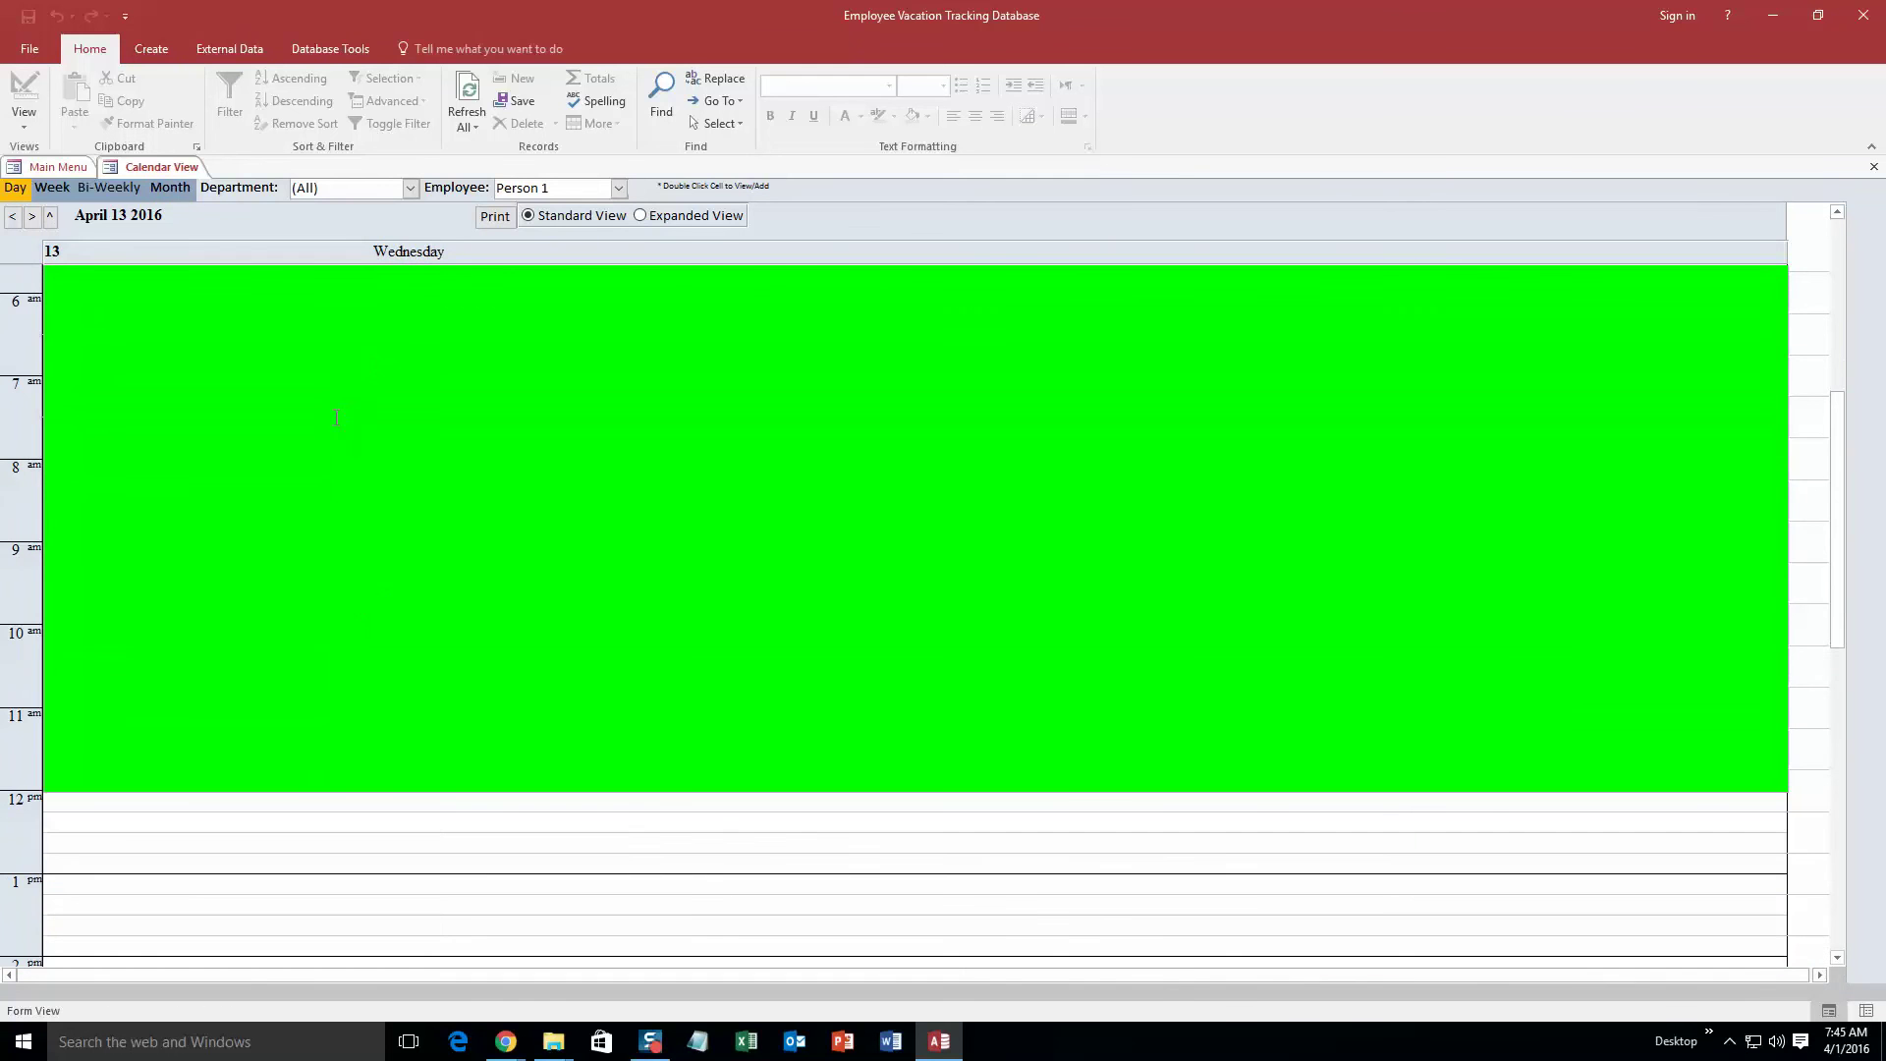
left_click(13, 217)
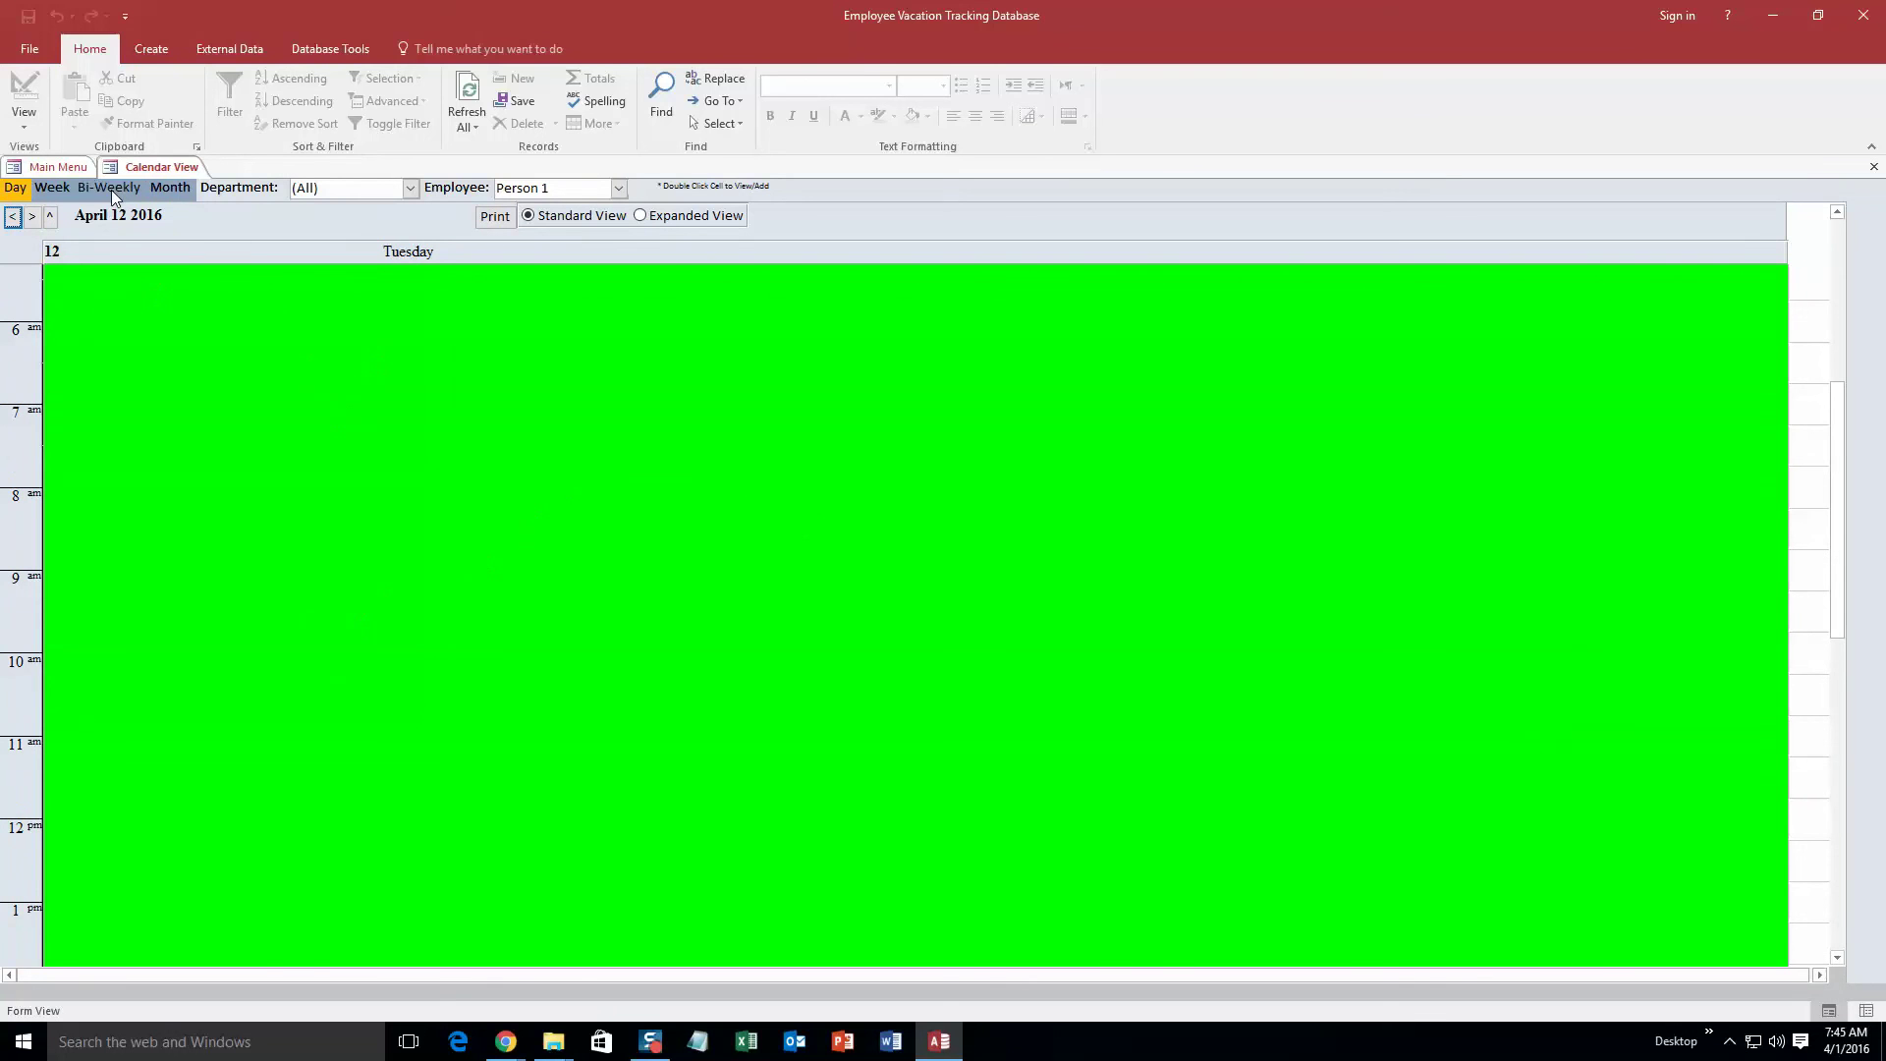
right_click(180, 172)
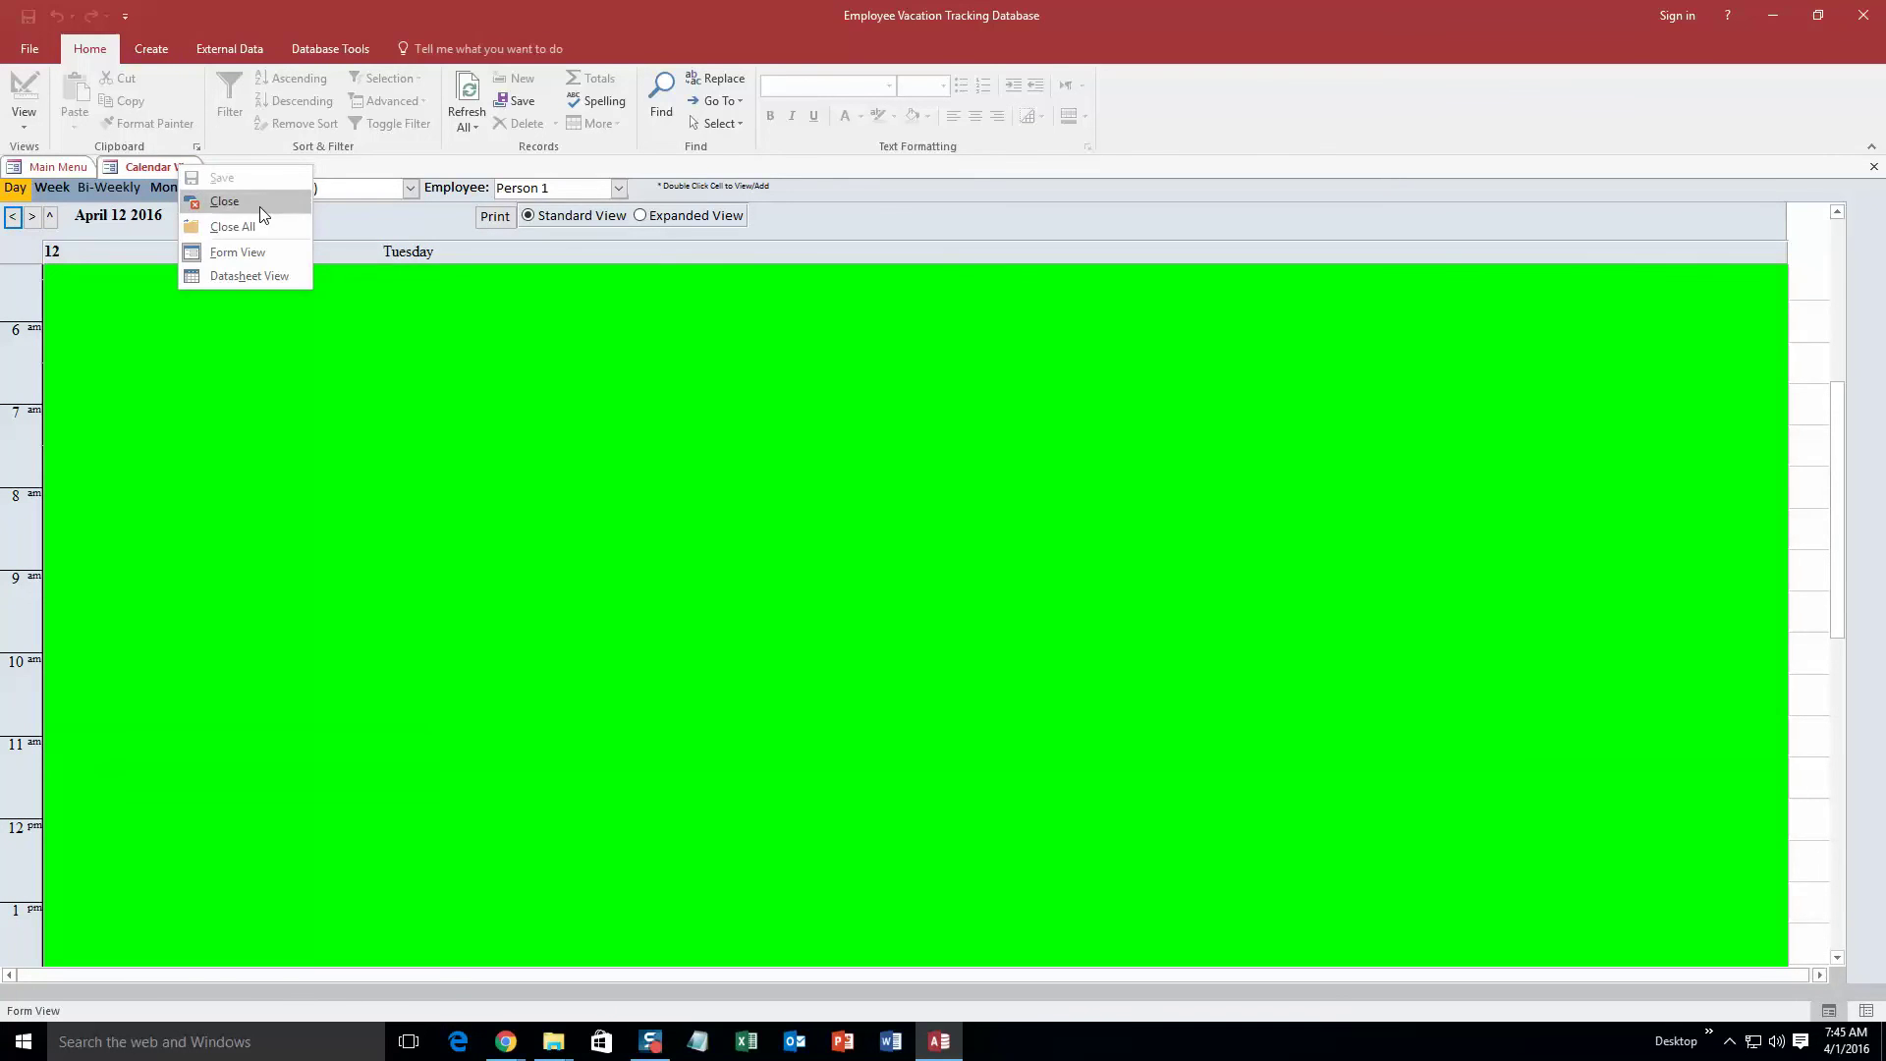
left_click(260, 207)
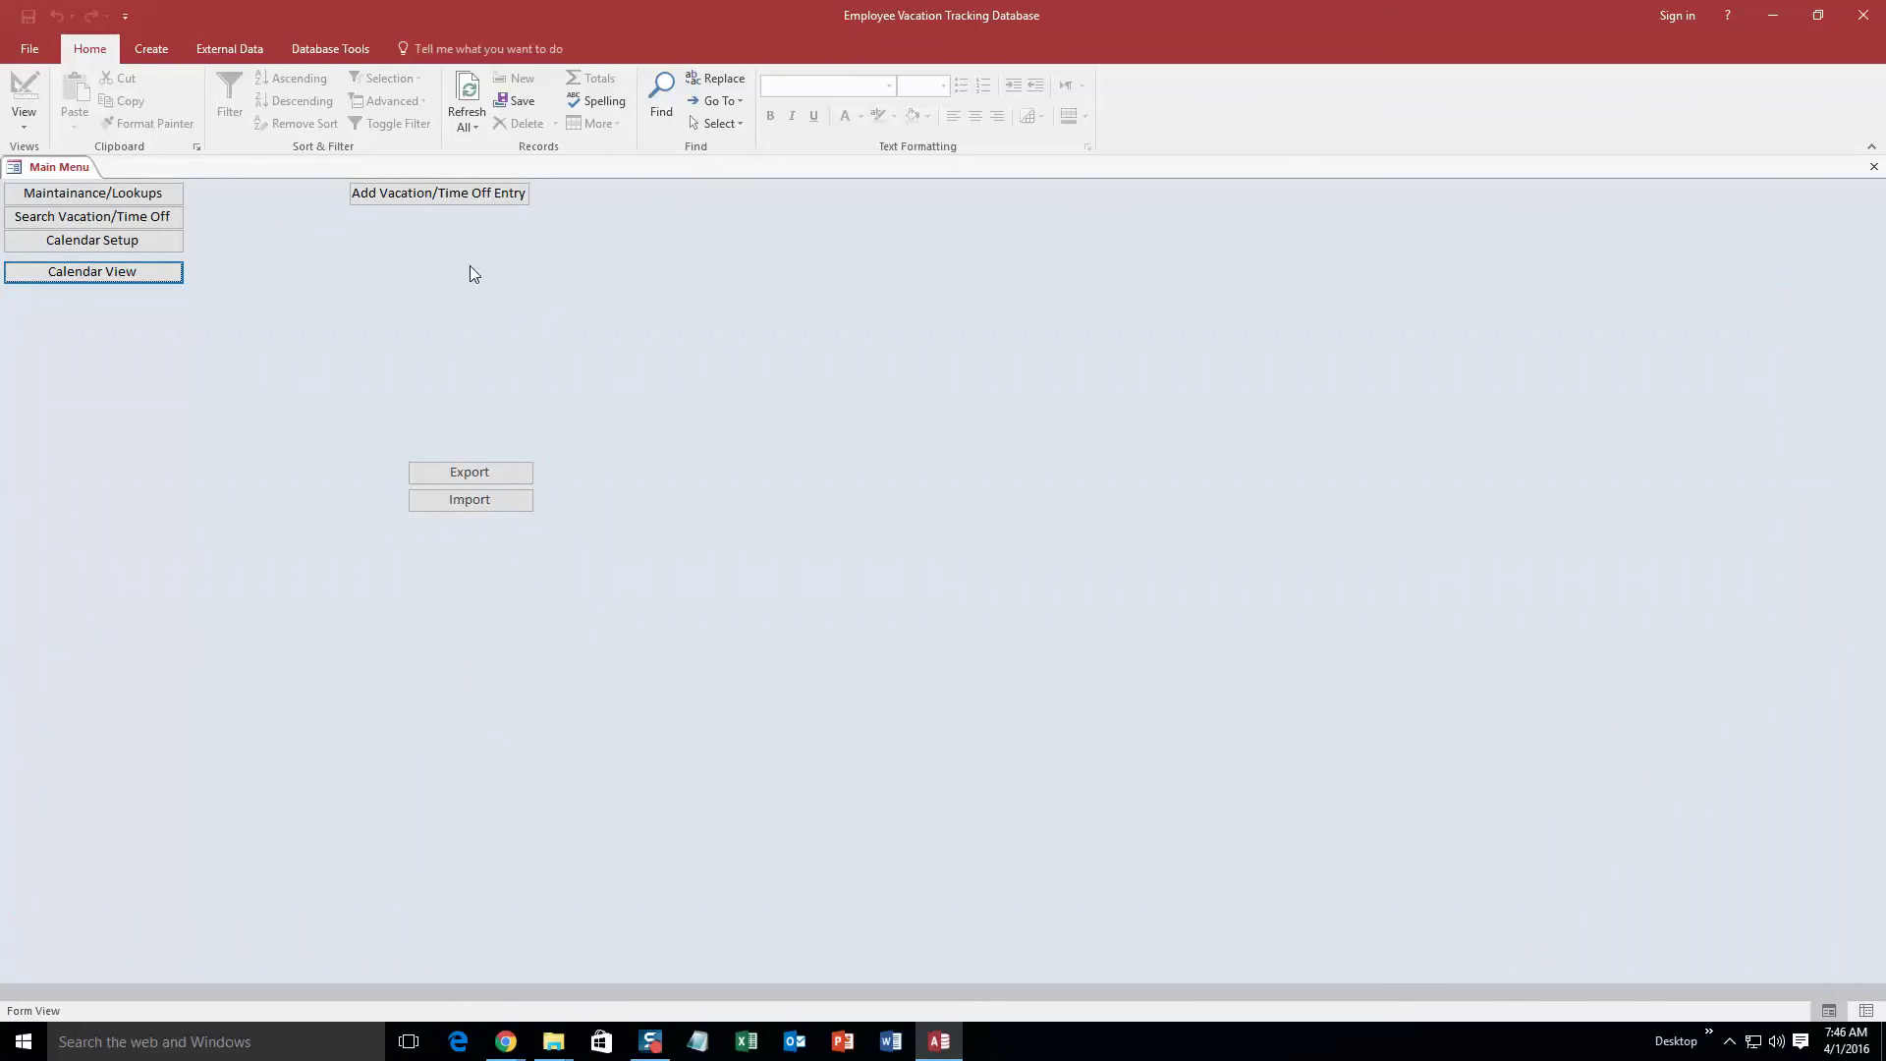
left_click(151, 220)
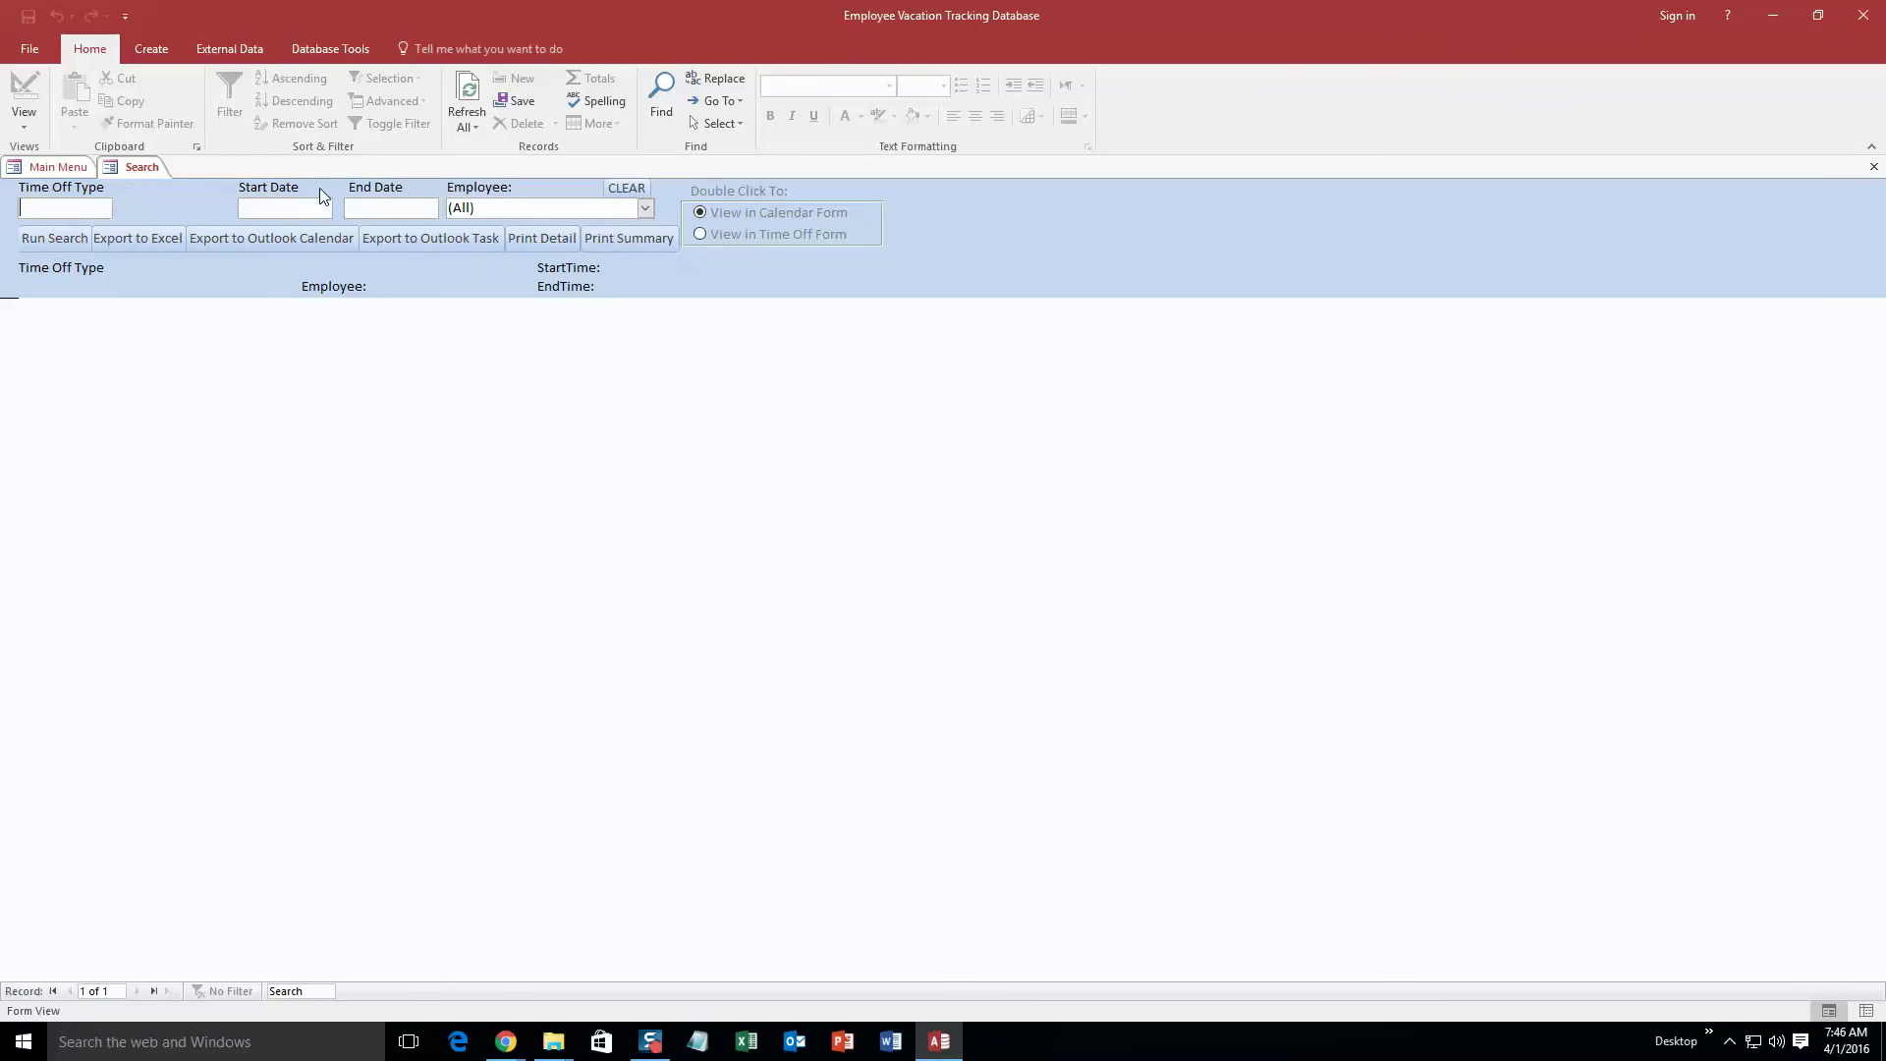
left_click(645, 209)
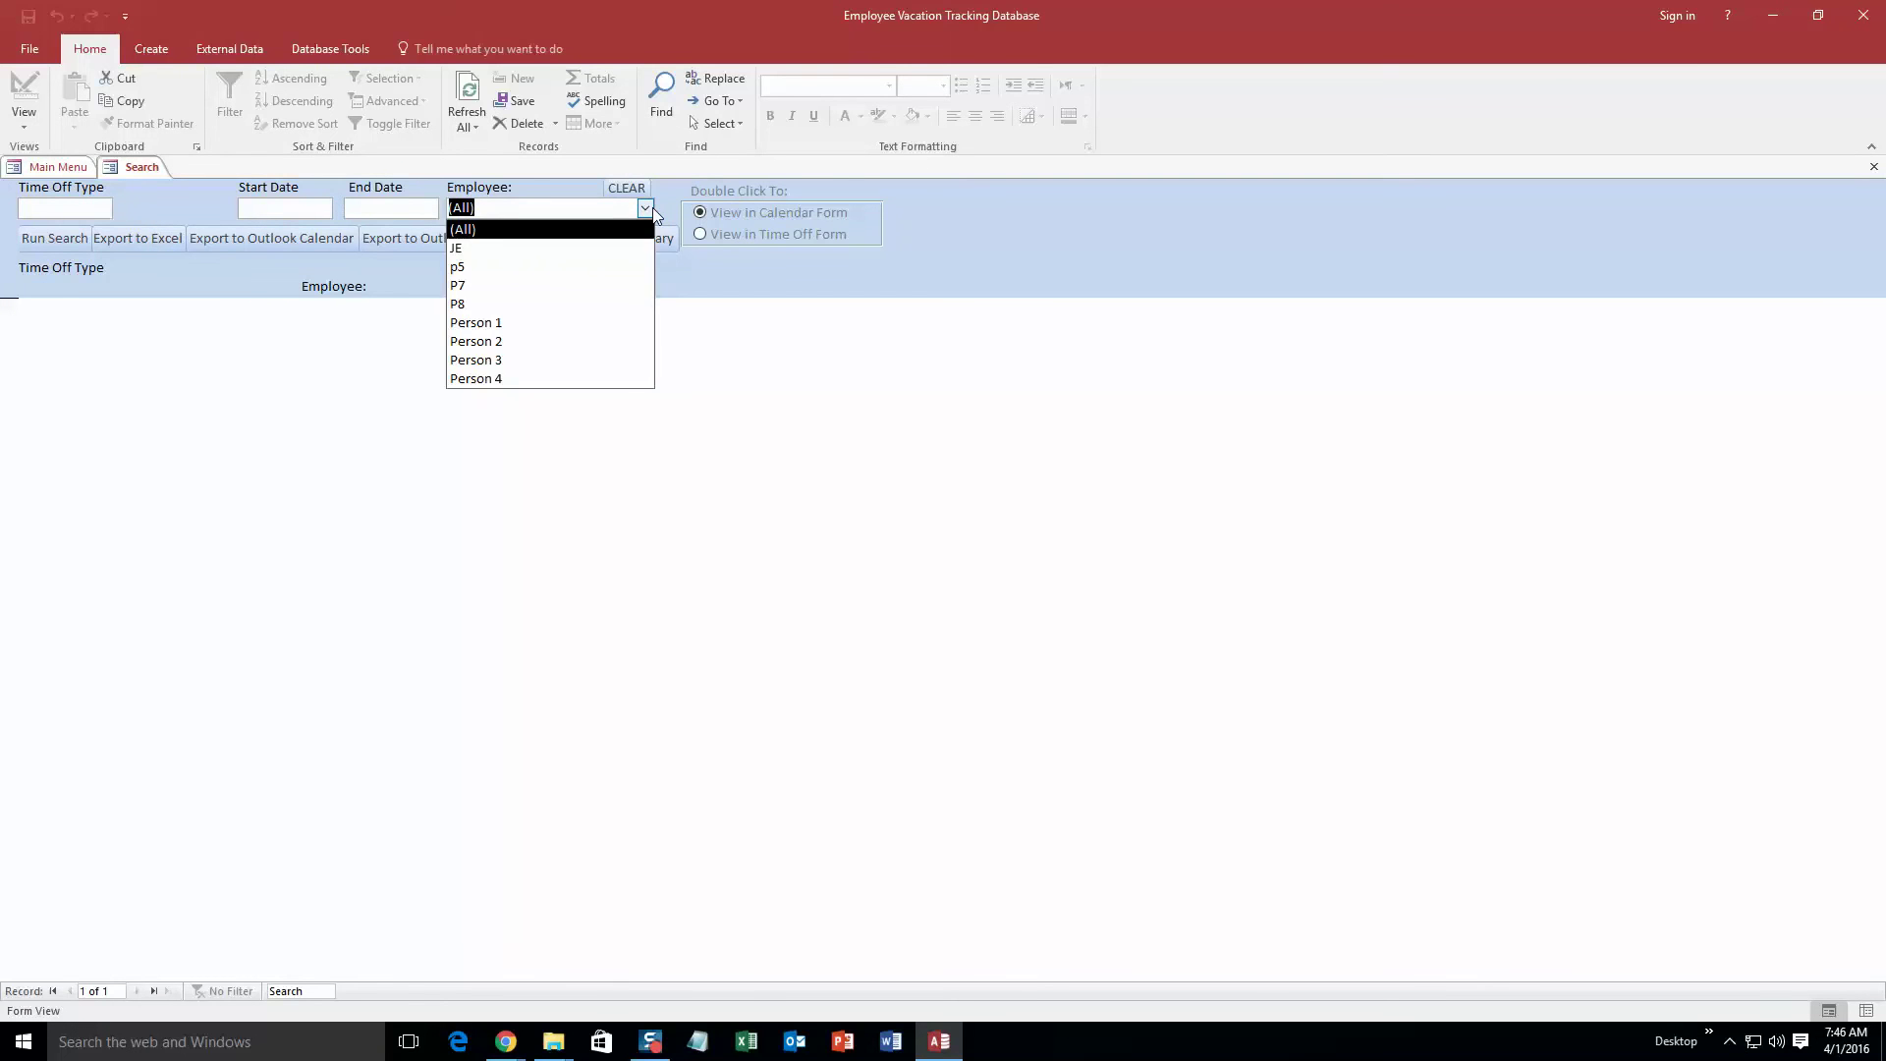
left_click(589, 322)
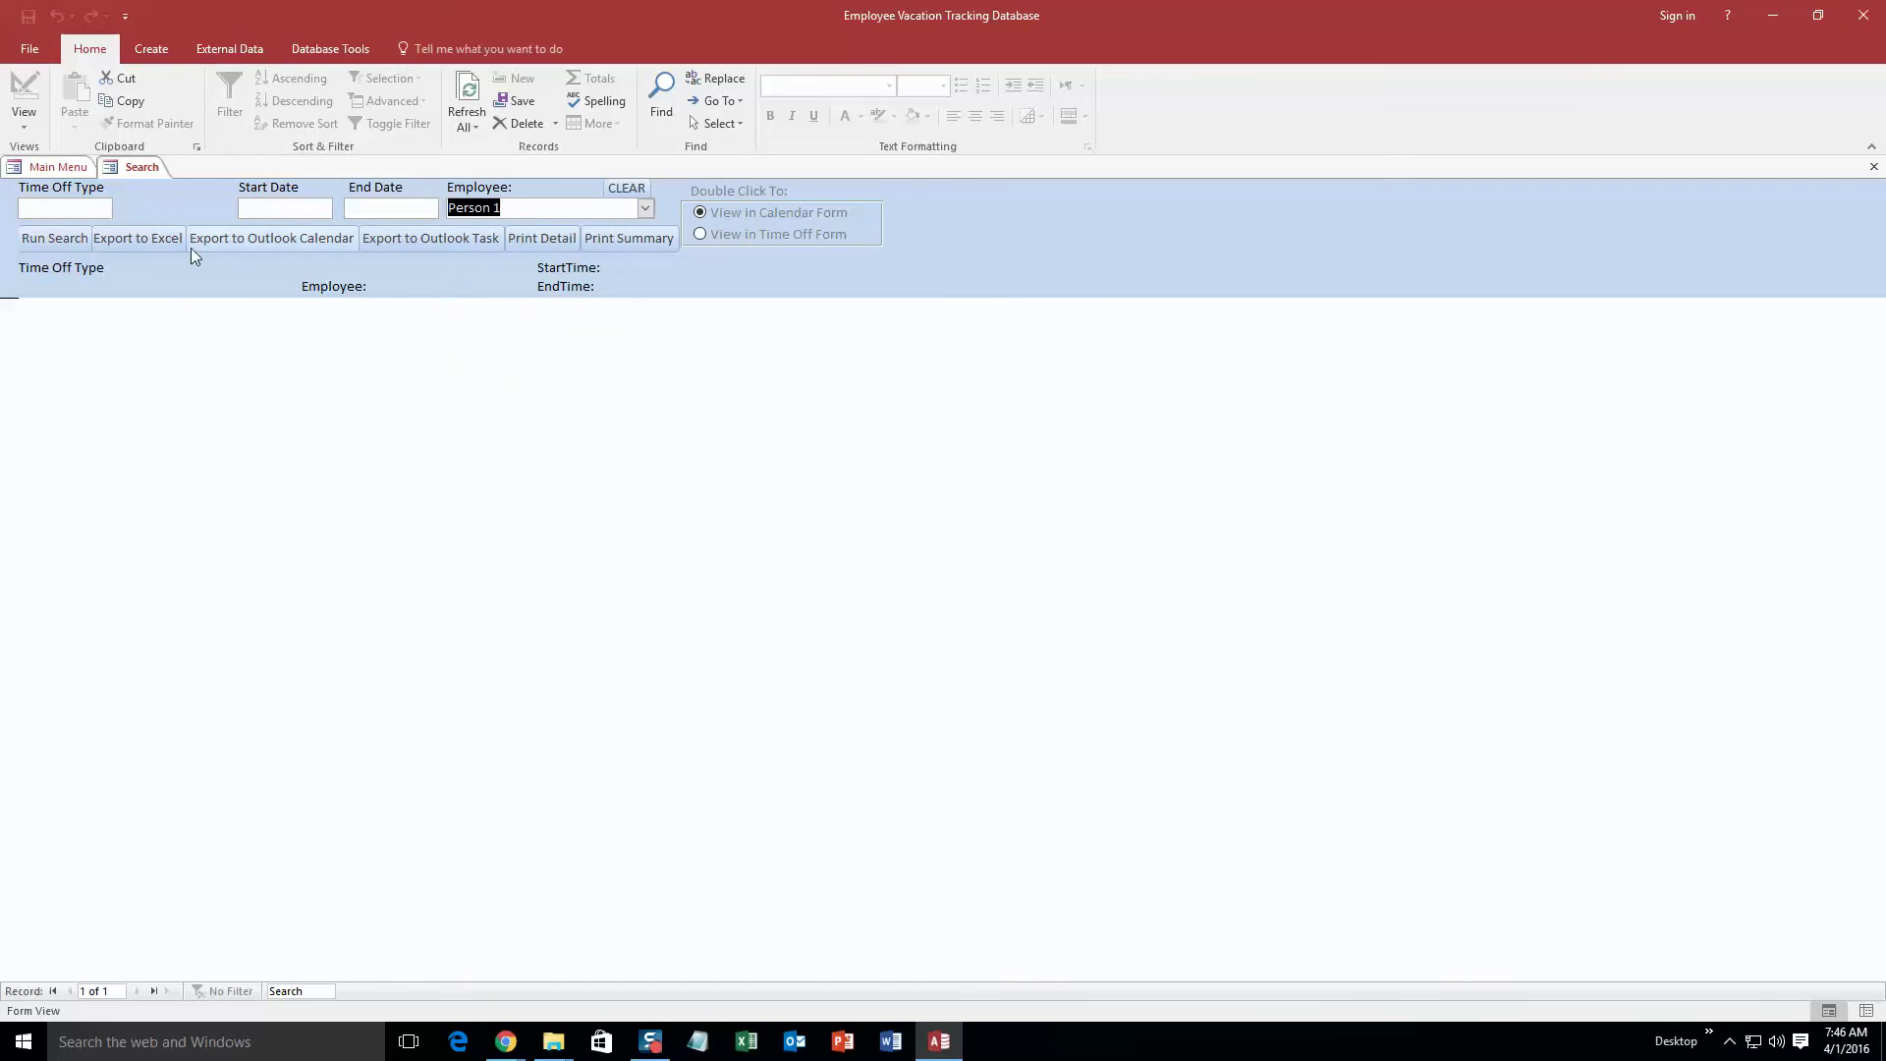
left_click(40, 237)
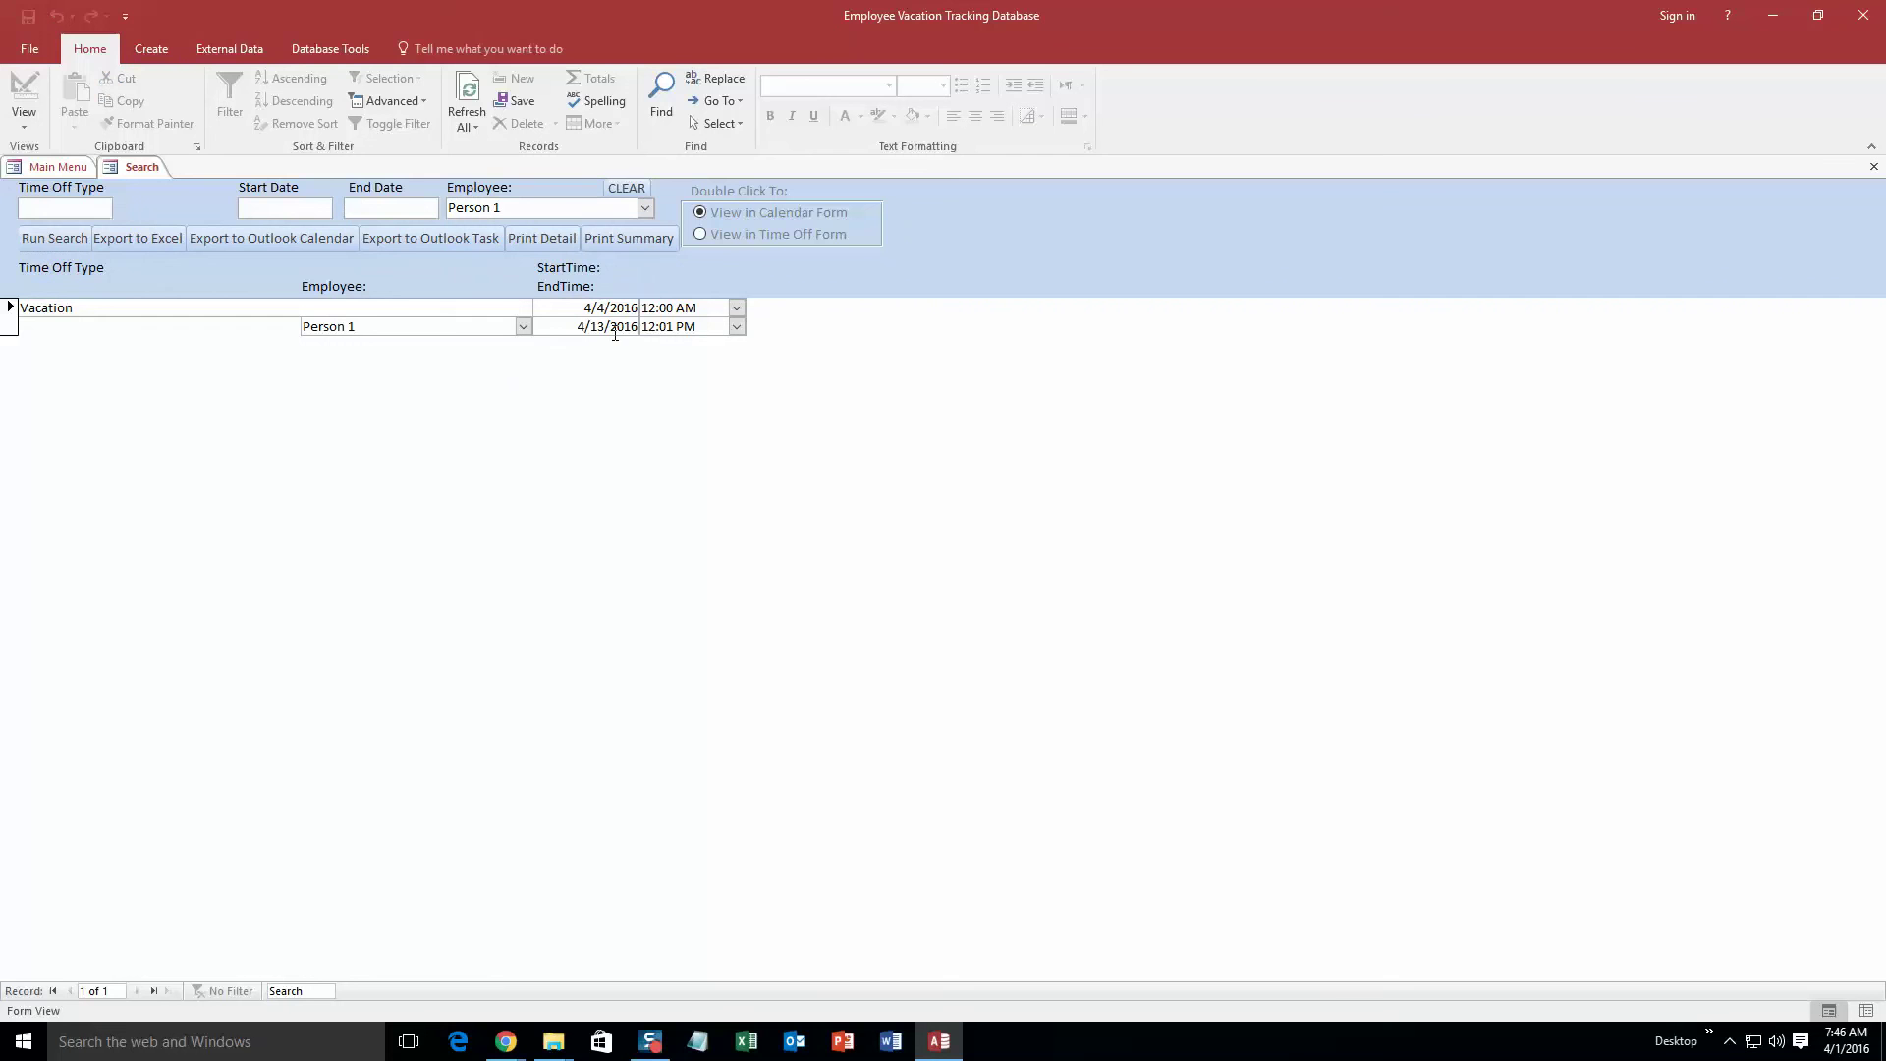
right_click(128, 172)
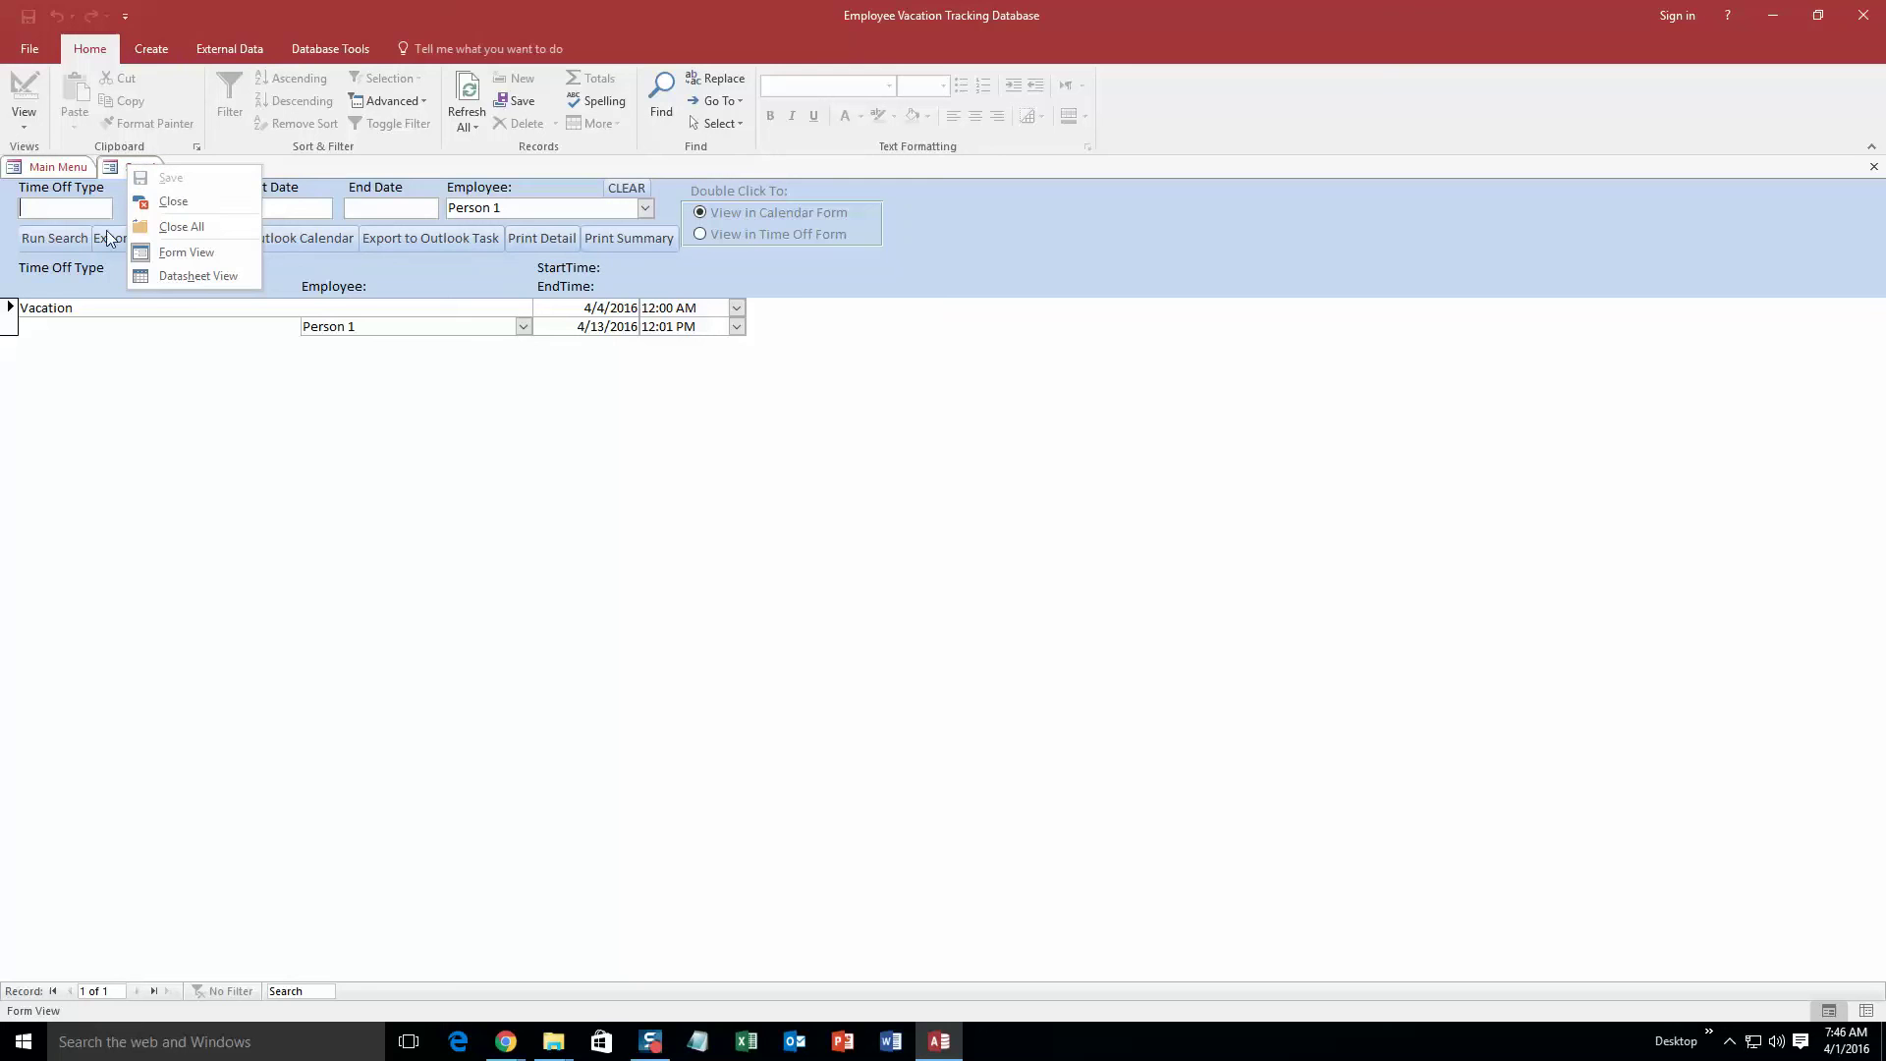
left_click(145, 308)
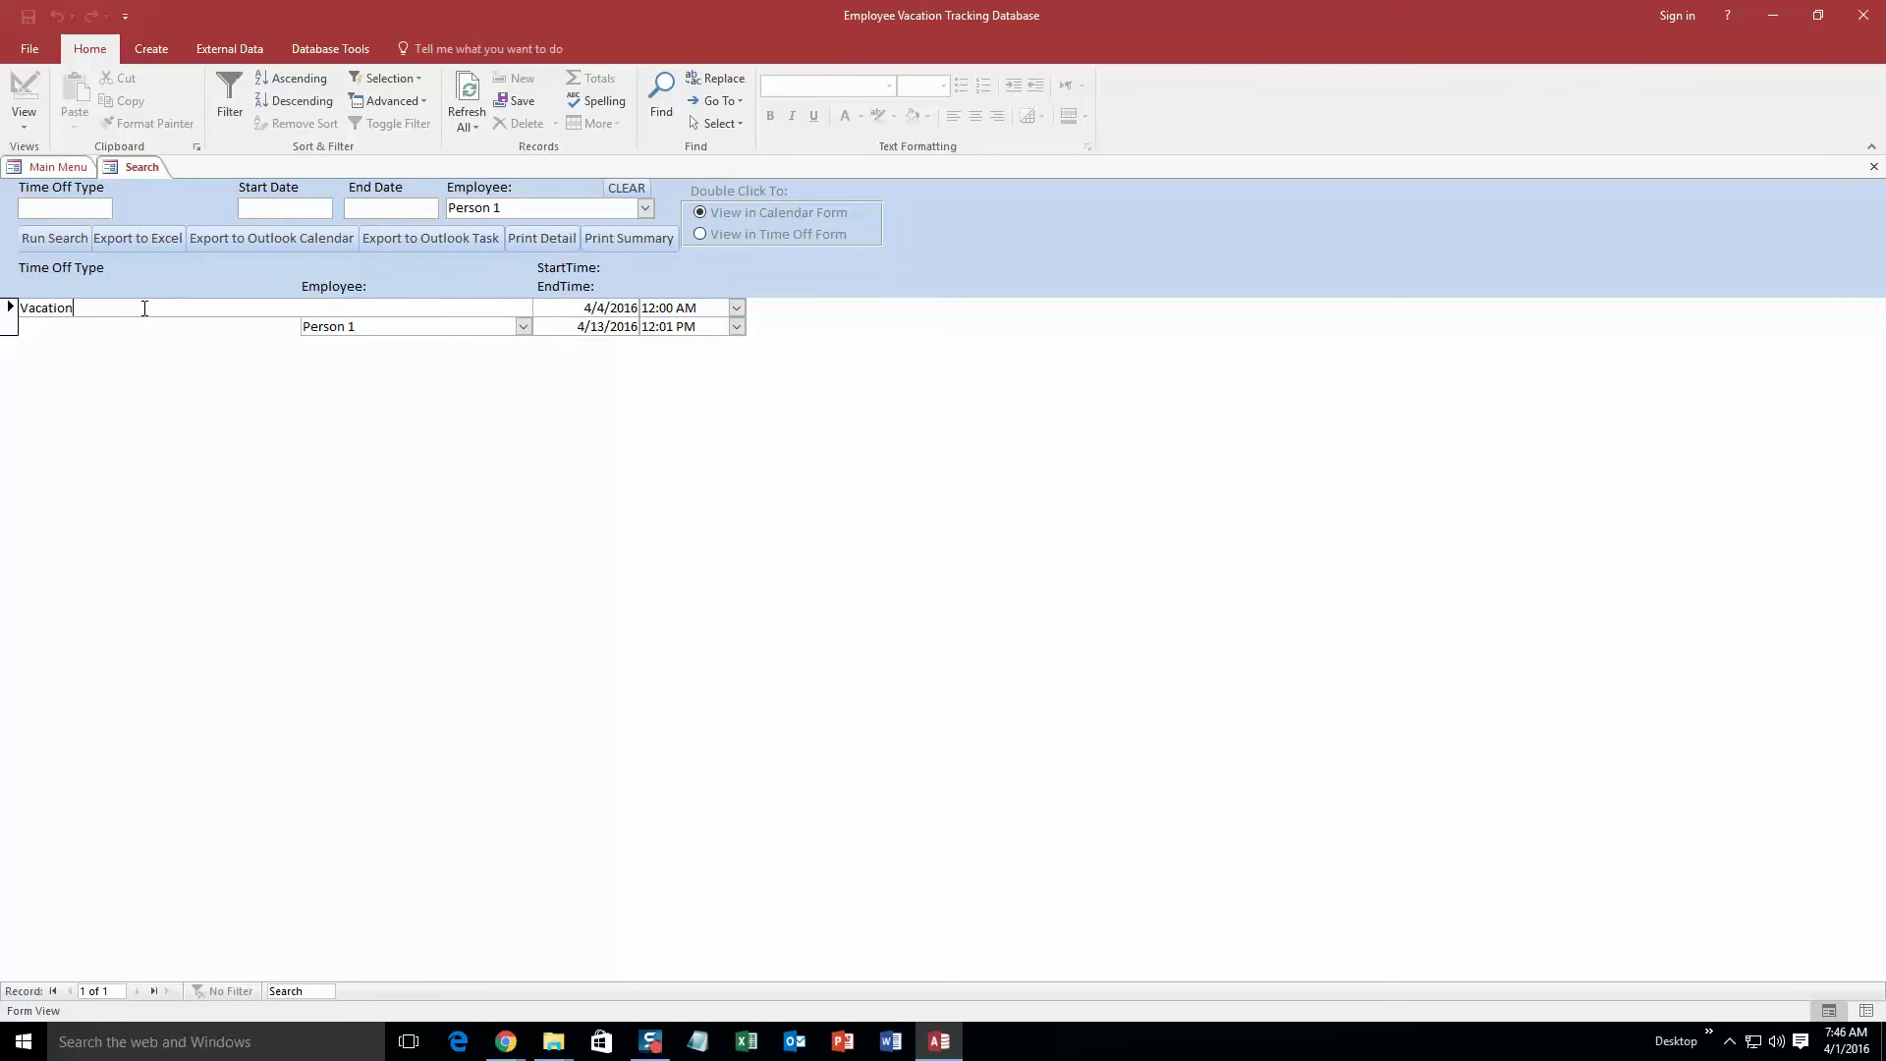
double_click(144, 308)
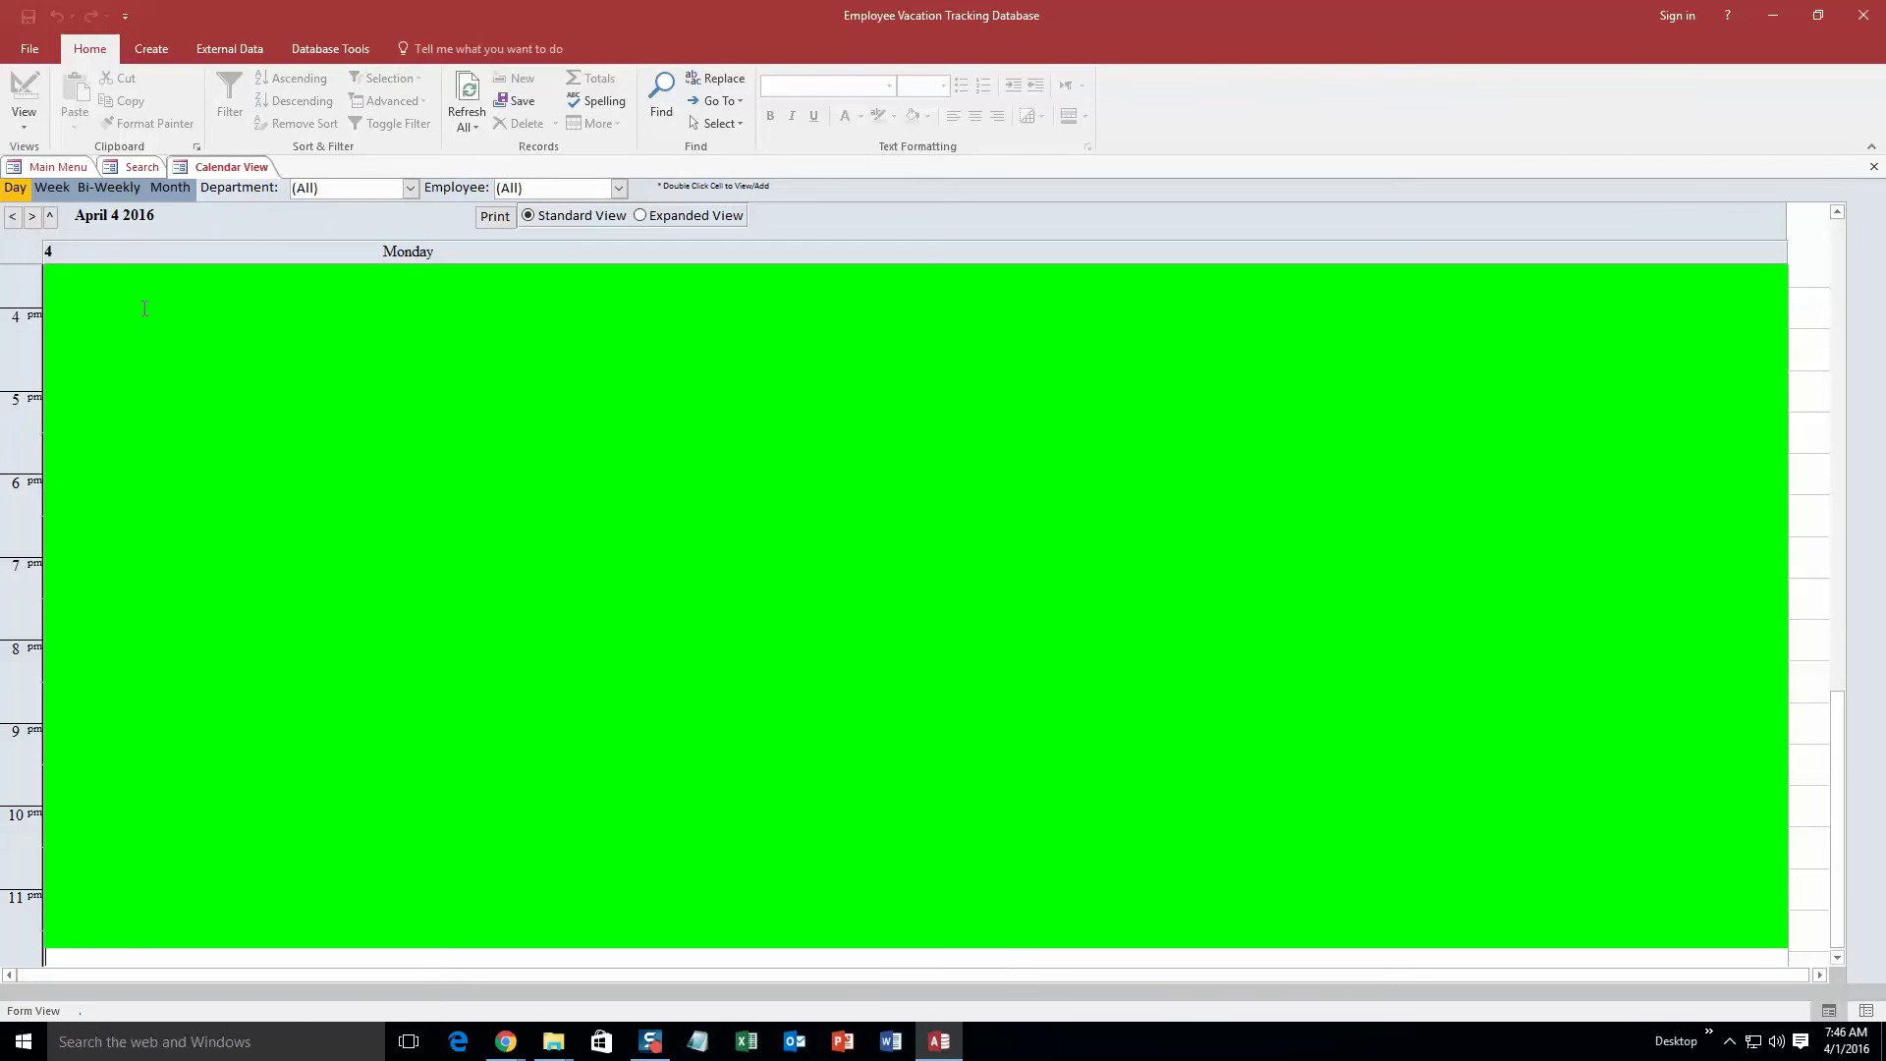
double_click(347, 337)
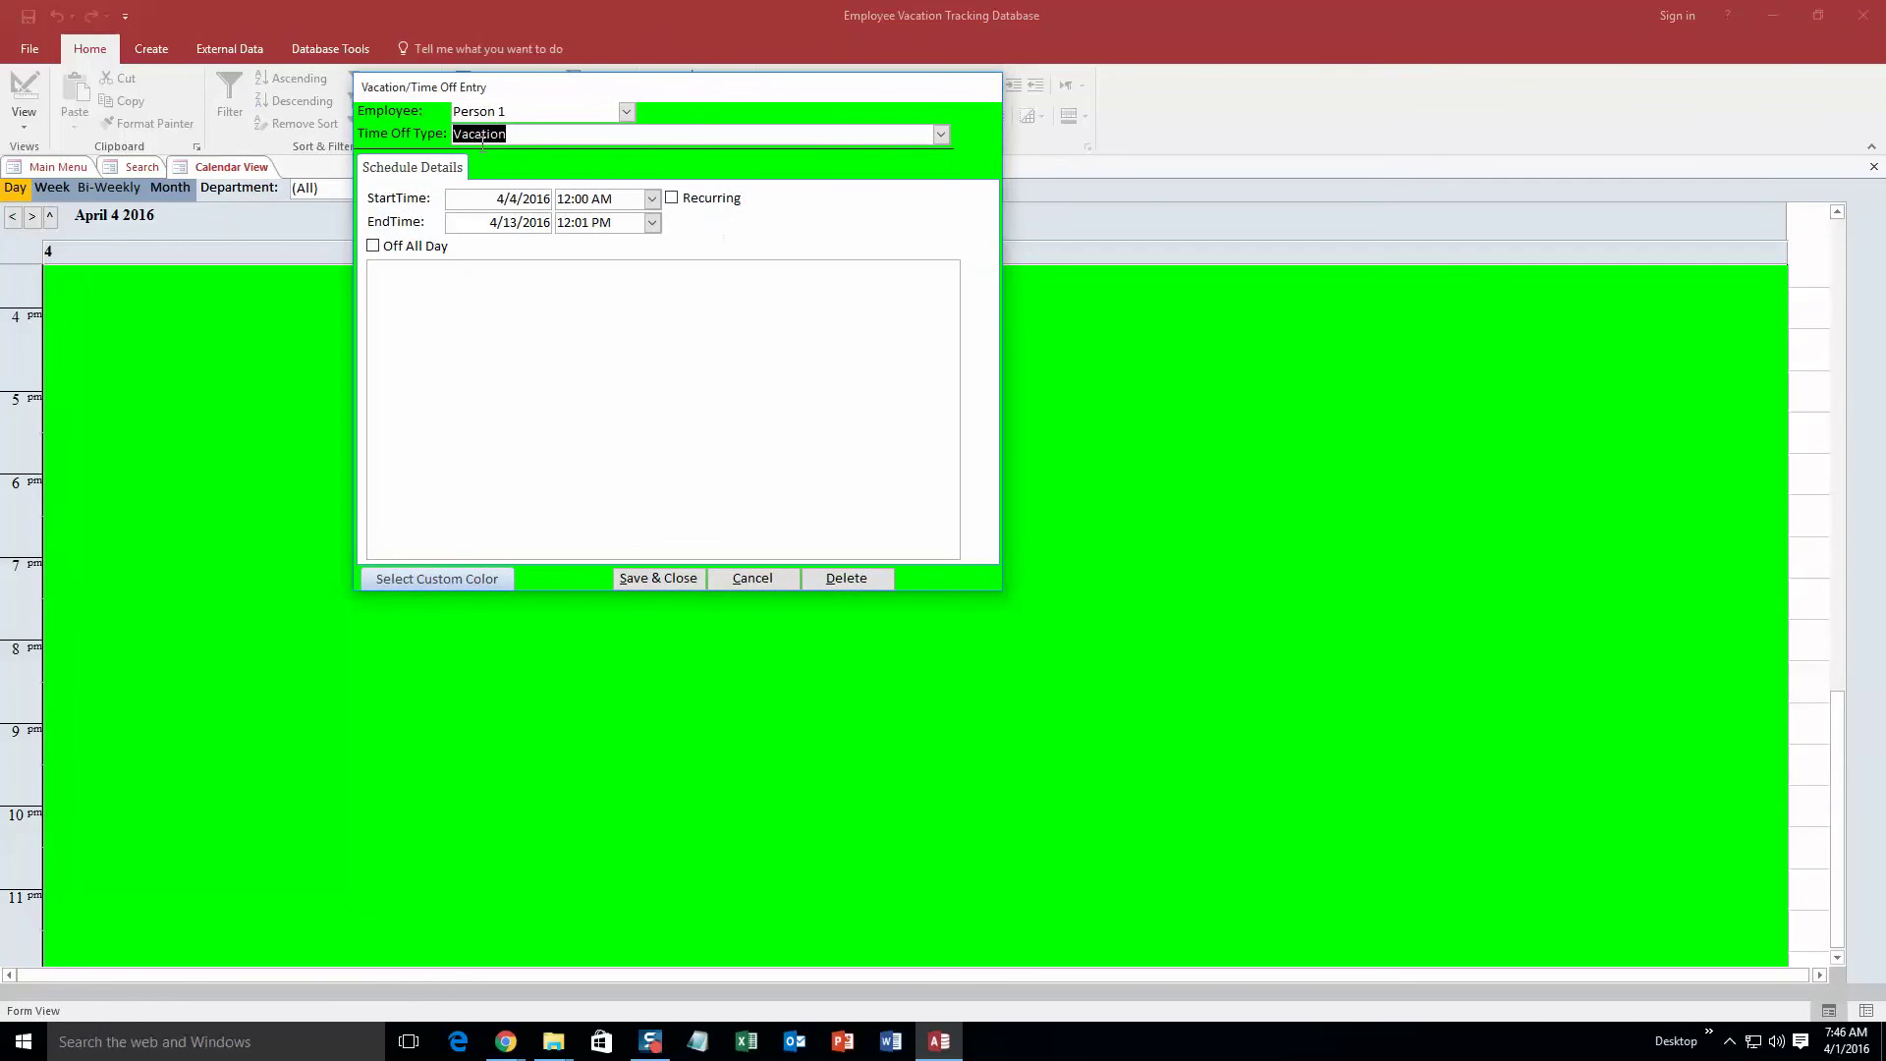
left_click(753, 578)
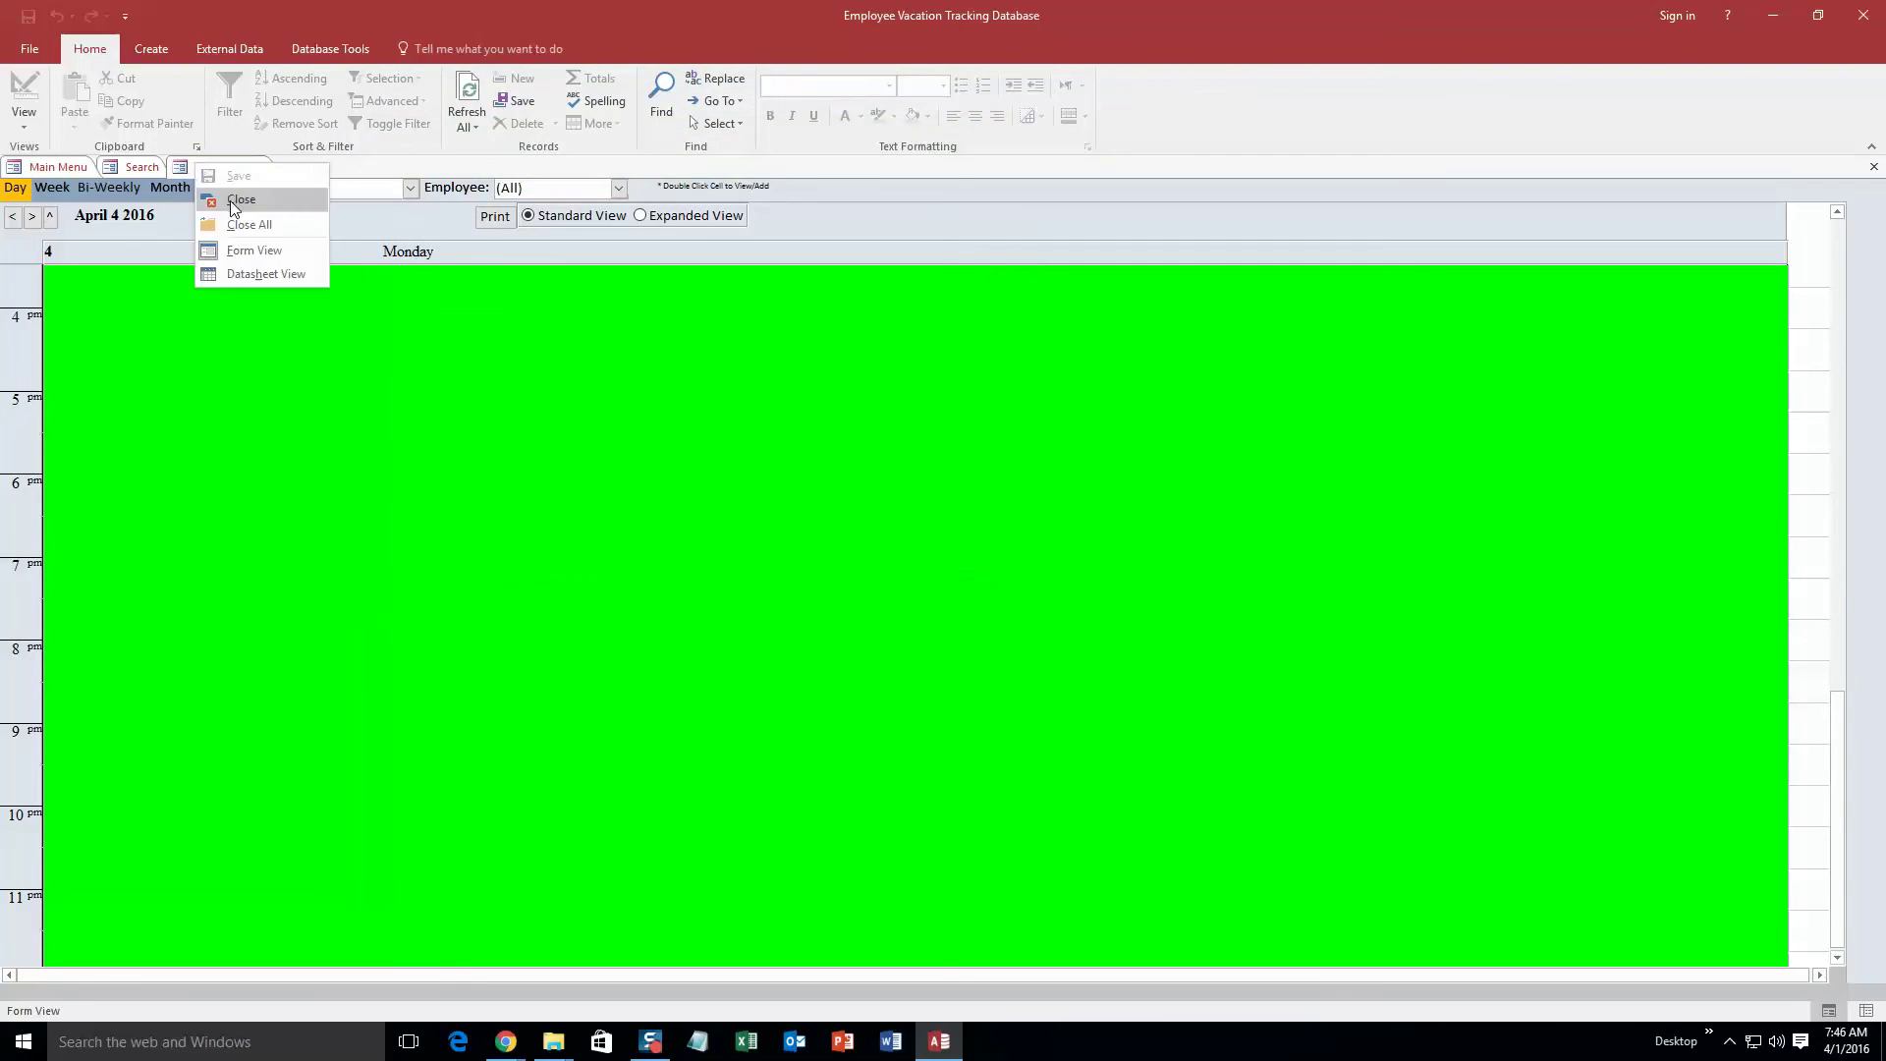
right_click(137, 167)
left_click(157, 202)
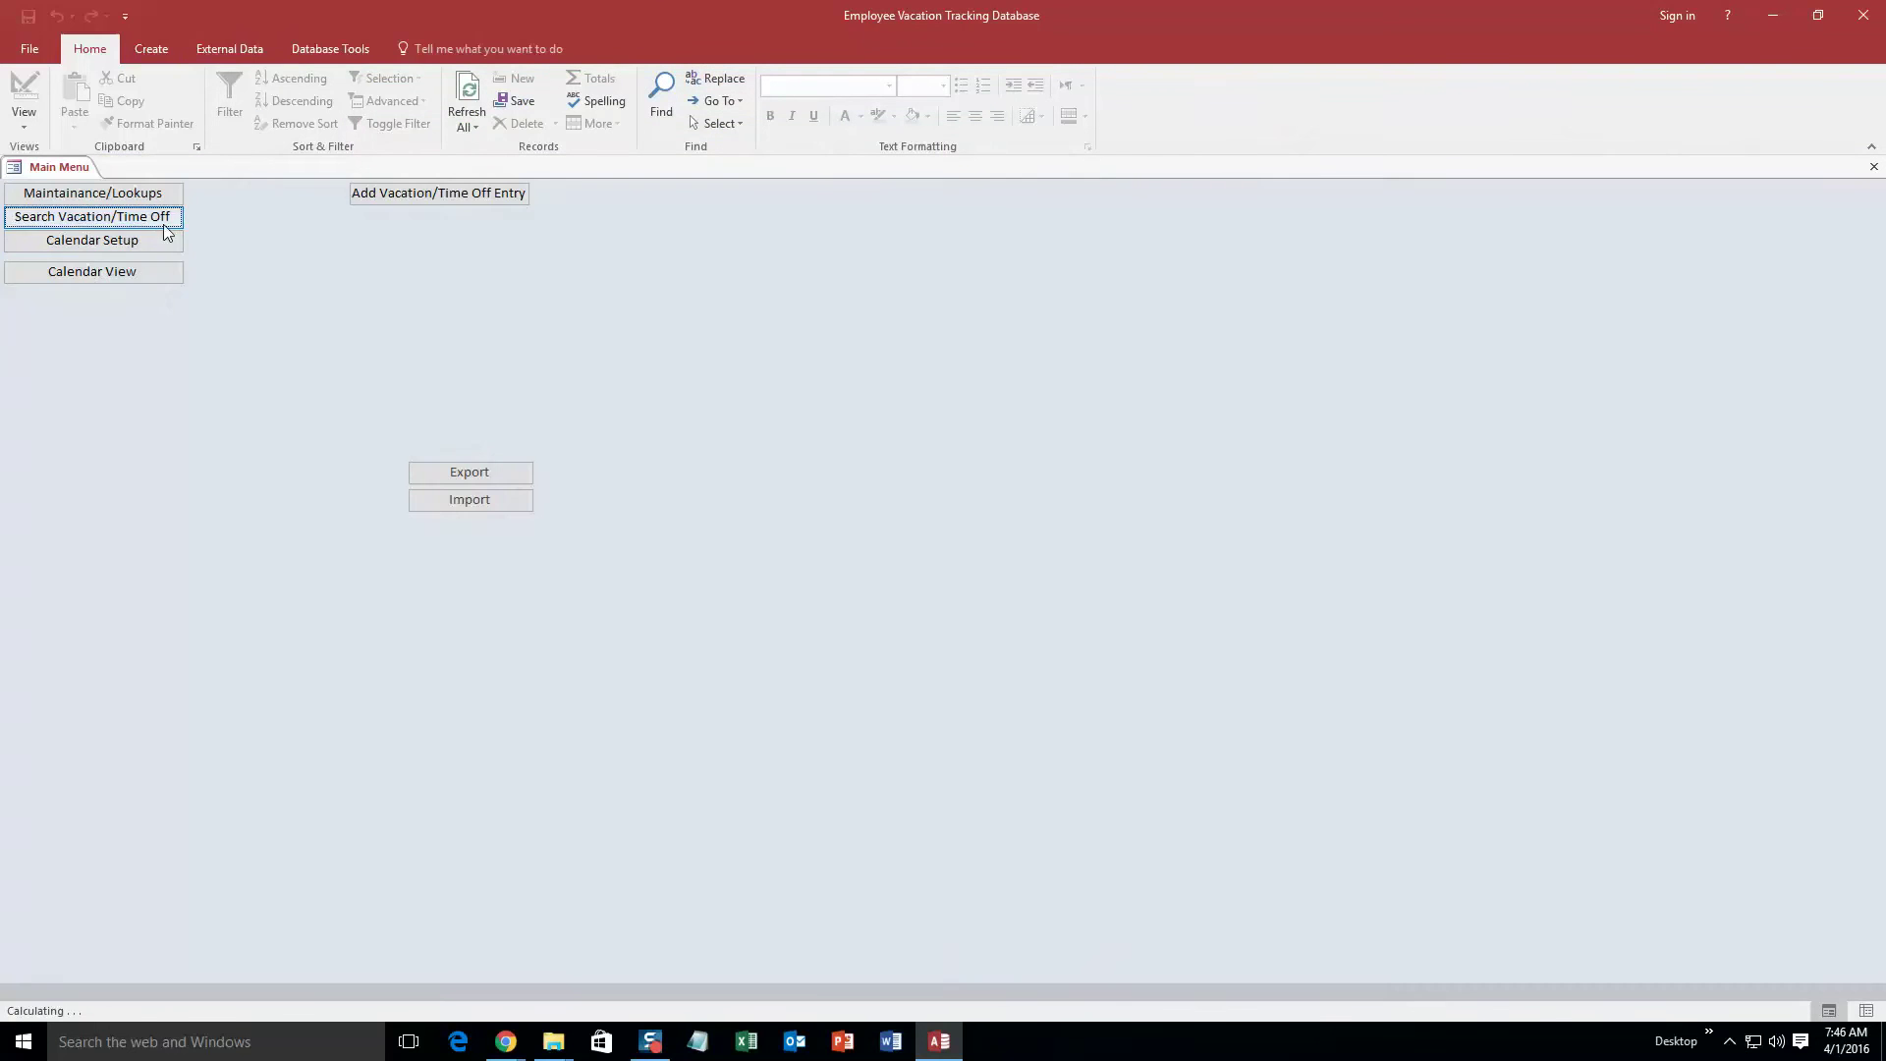